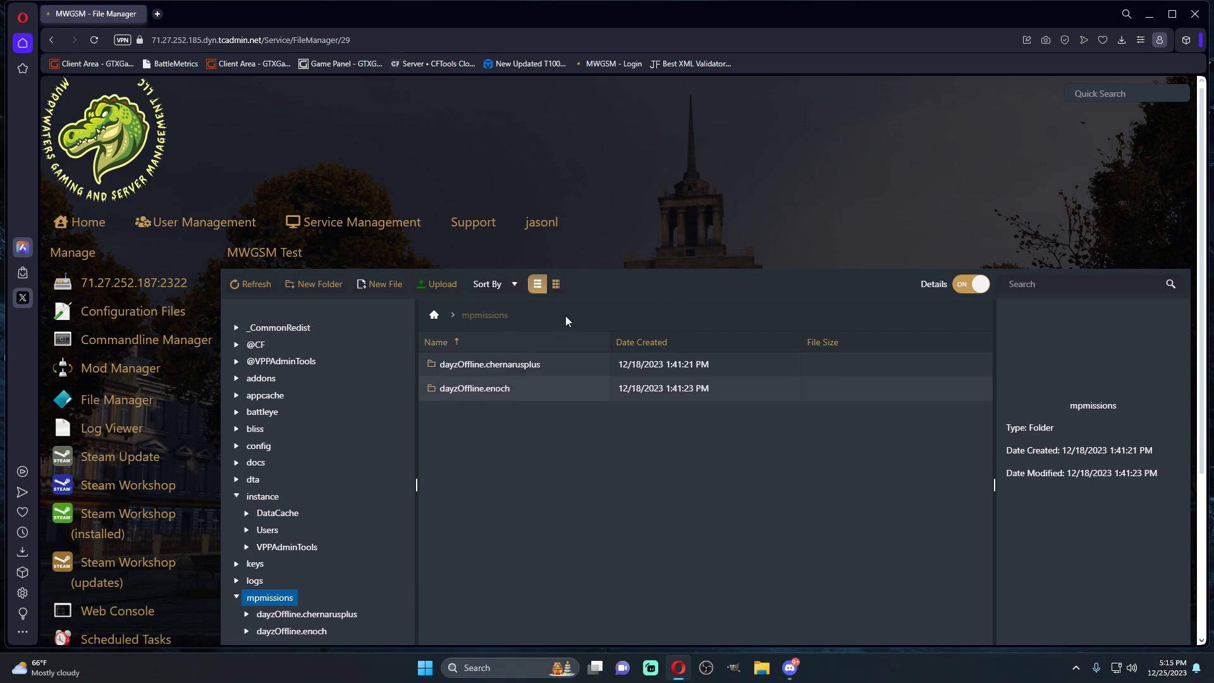
- Switch from the File Manager to the Steam Workshop browser for the MWGSM Test server
{"action": "left_click", "coordinate": [120, 479]}
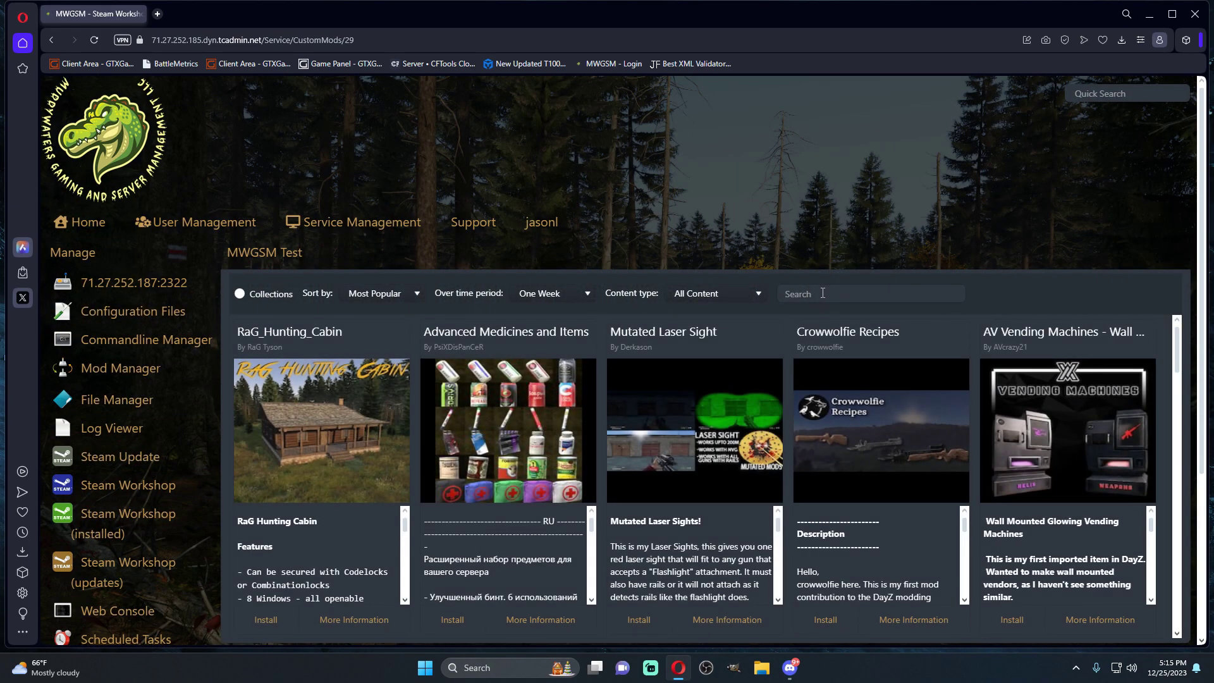
- Search the Workshop for 'Dayz expansion' with the time period set to All Time
{"action": "type", "text": "Dayz expansion"}
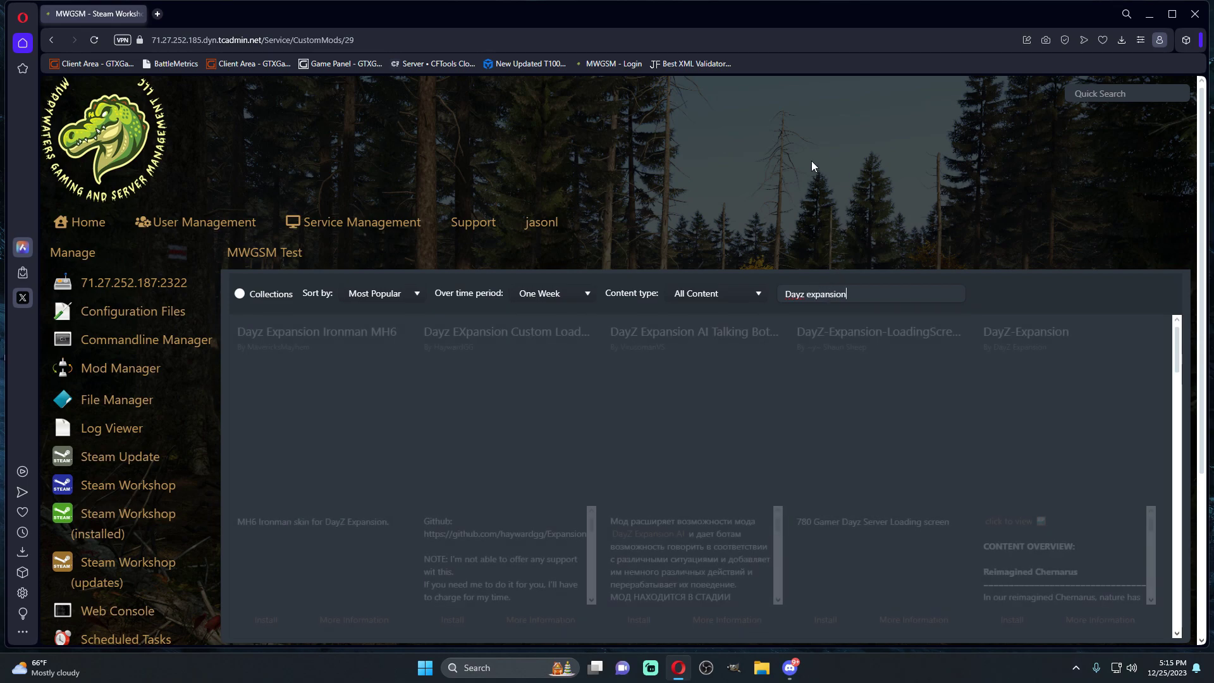
{"action": "left_click", "coordinate": [582, 293]}
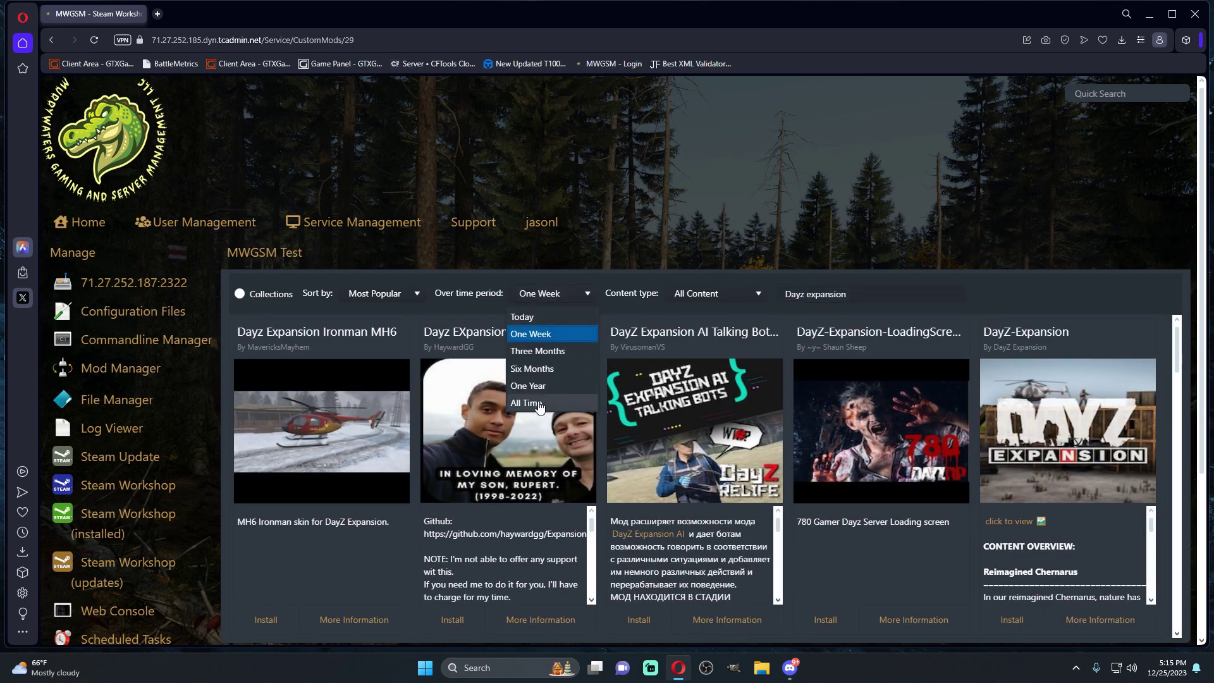
{"action": "left_click", "coordinate": [531, 403]}
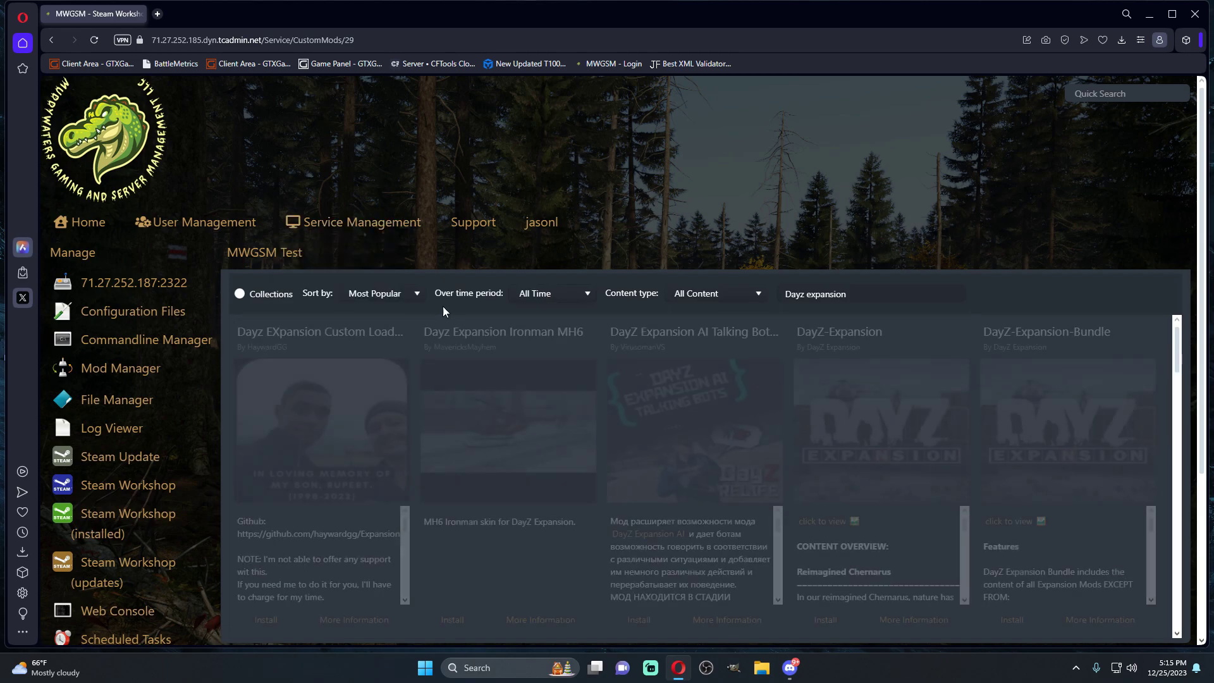
- Browse the results and open the DayZ-Expansion-Bundle Workshop page
{"action": "scroll", "coordinate": [741, 443], "scroll_direction": "down", "scroll_amount": 5}
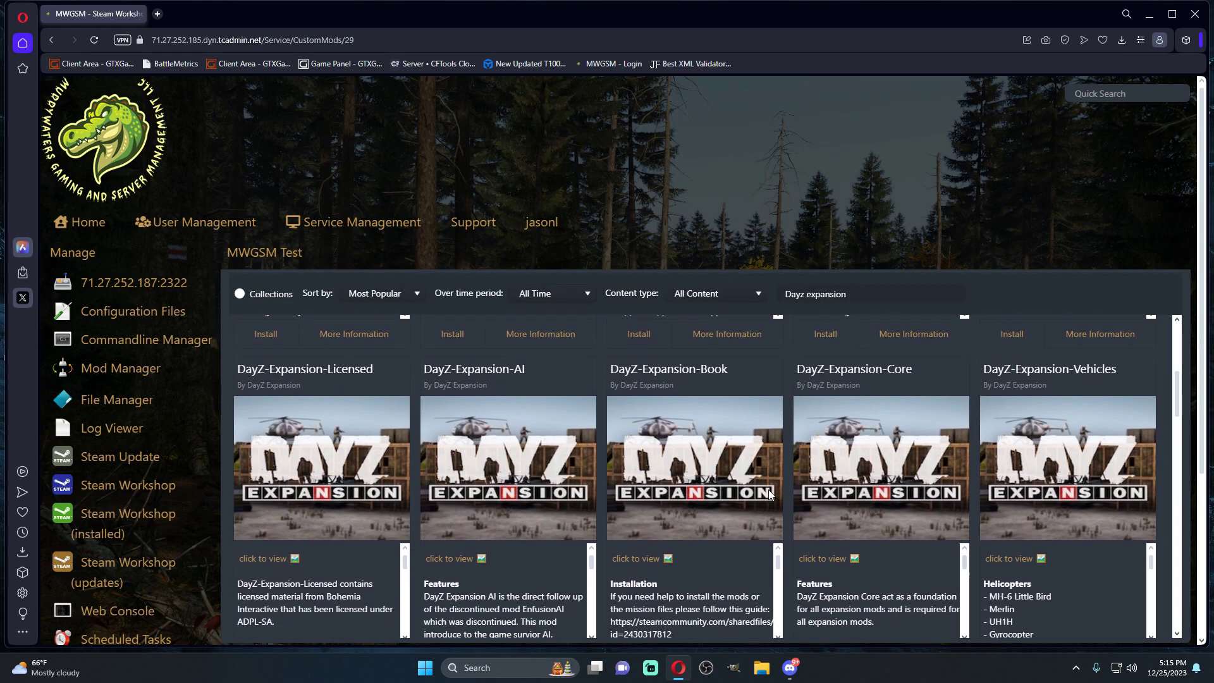
{"action": "scroll", "coordinate": [768, 490], "scroll_direction": "down", "scroll_amount": 5}
{"action": "scroll", "coordinate": [727, 493], "scroll_direction": "up", "scroll_amount": 4}
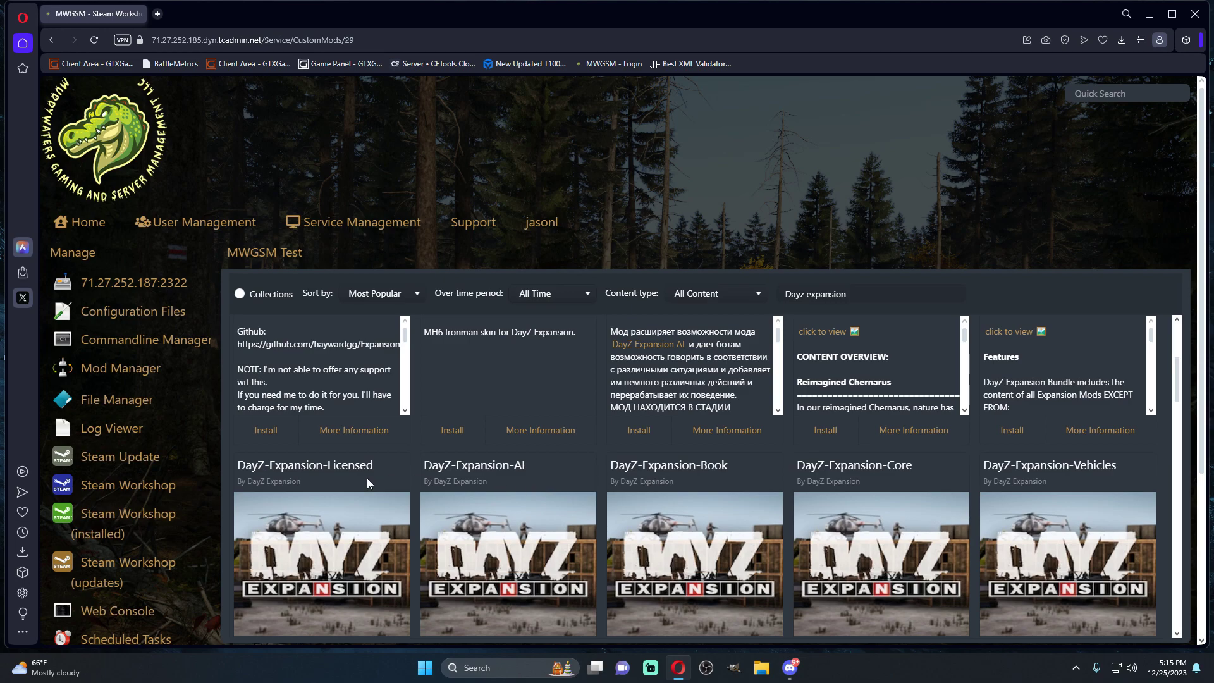
{"action": "scroll", "coordinate": [859, 472], "scroll_direction": "up", "scroll_amount": 2}
{"action": "scroll", "coordinate": [1105, 537], "scroll_direction": "down", "scroll_amount": 2}
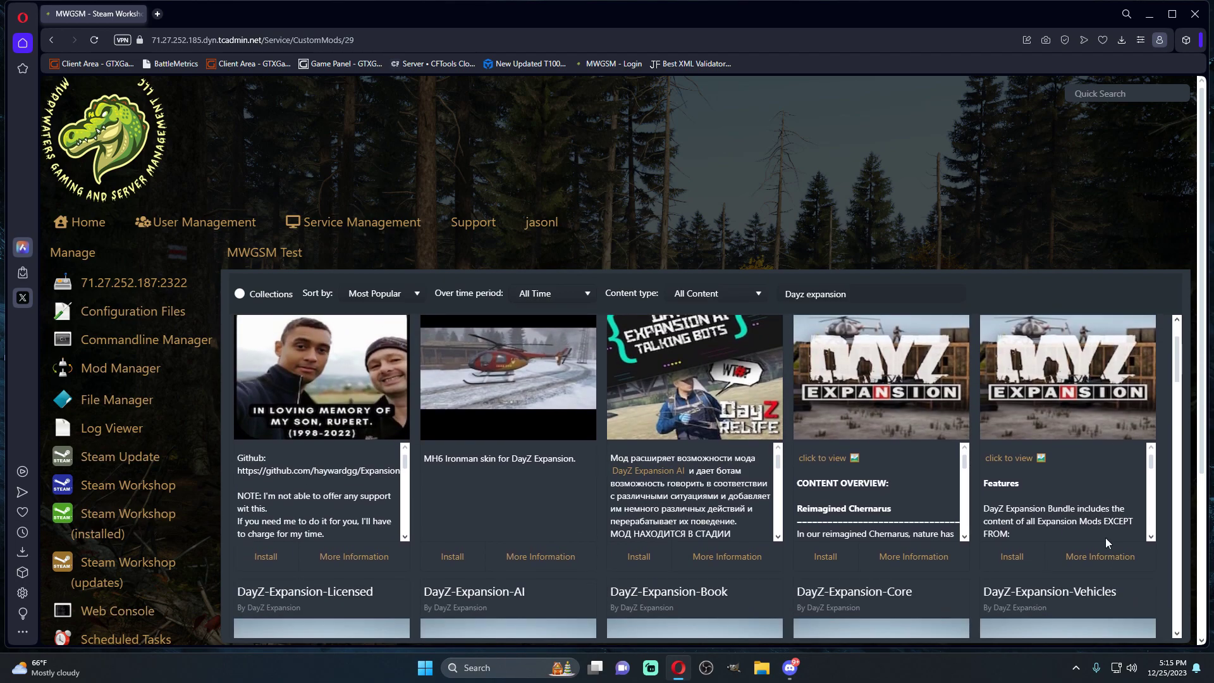
{"action": "left_click", "coordinate": [1088, 541]}
- View the DayZ Expansion Bundle collection's contents, then return to the bundle item page
{"action": "scroll", "coordinate": [275, 423], "scroll_direction": "down", "scroll_amount": 8}
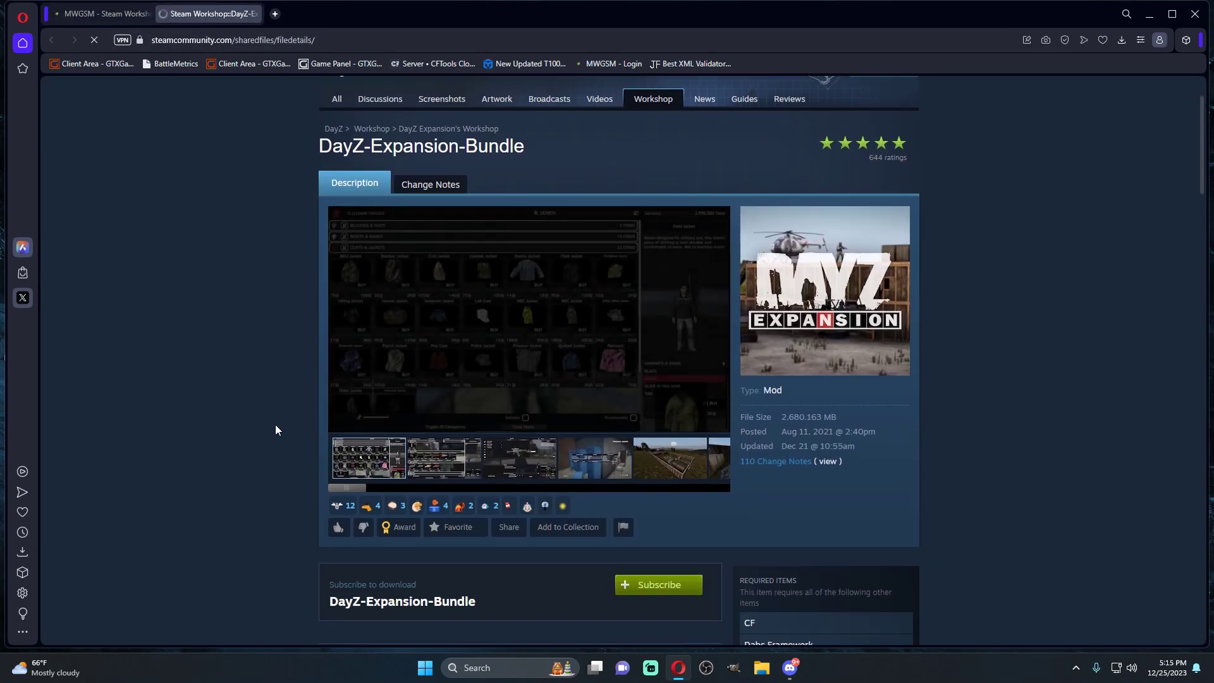
{"action": "left_click", "coordinate": [553, 271]}
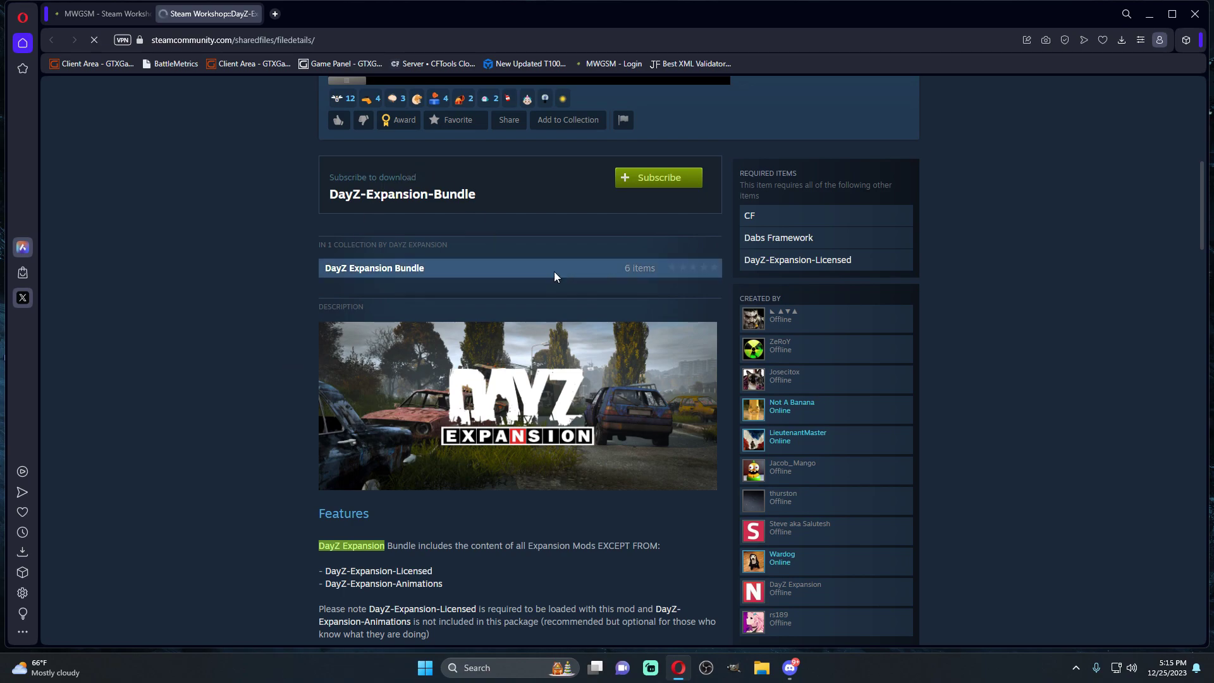
{"action": "scroll", "coordinate": [227, 357], "scroll_direction": "down", "scroll_amount": 6}
{"action": "scroll", "coordinate": [282, 308], "scroll_direction": "down", "scroll_amount": 3}
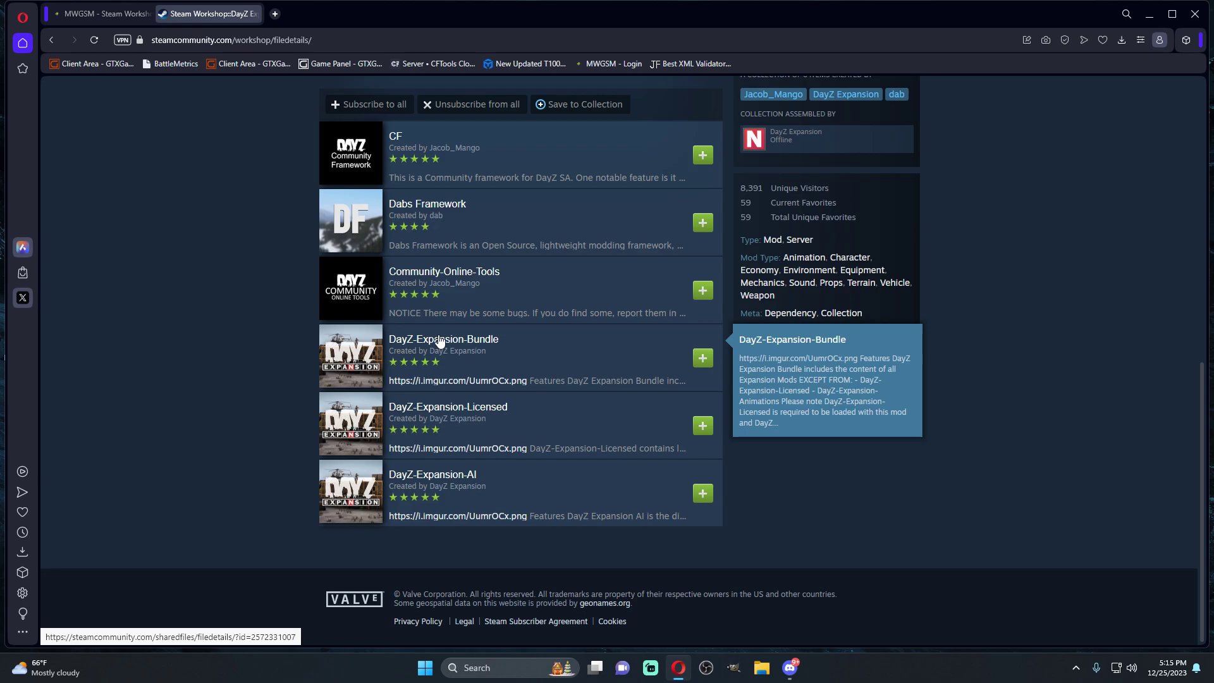
{"action": "scroll", "coordinate": [444, 344], "scroll_direction": "up", "scroll_amount": 4}
{"action": "left_click", "coordinate": [51, 40]}
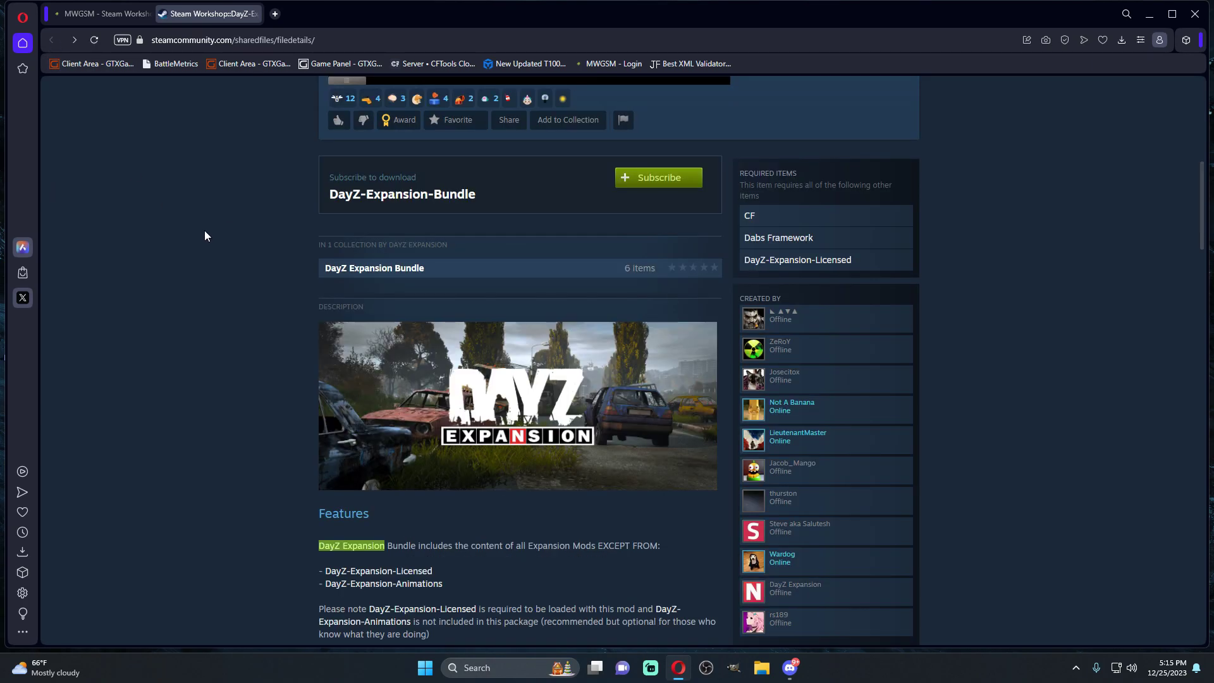
- Read through the bundle's feature description, then close the Steam Workshop tab
{"action": "scroll", "coordinate": [301, 355], "scroll_direction": "down", "scroll_amount": 10}
{"action": "scroll", "coordinate": [295, 345], "scroll_direction": "down", "scroll_amount": 20}
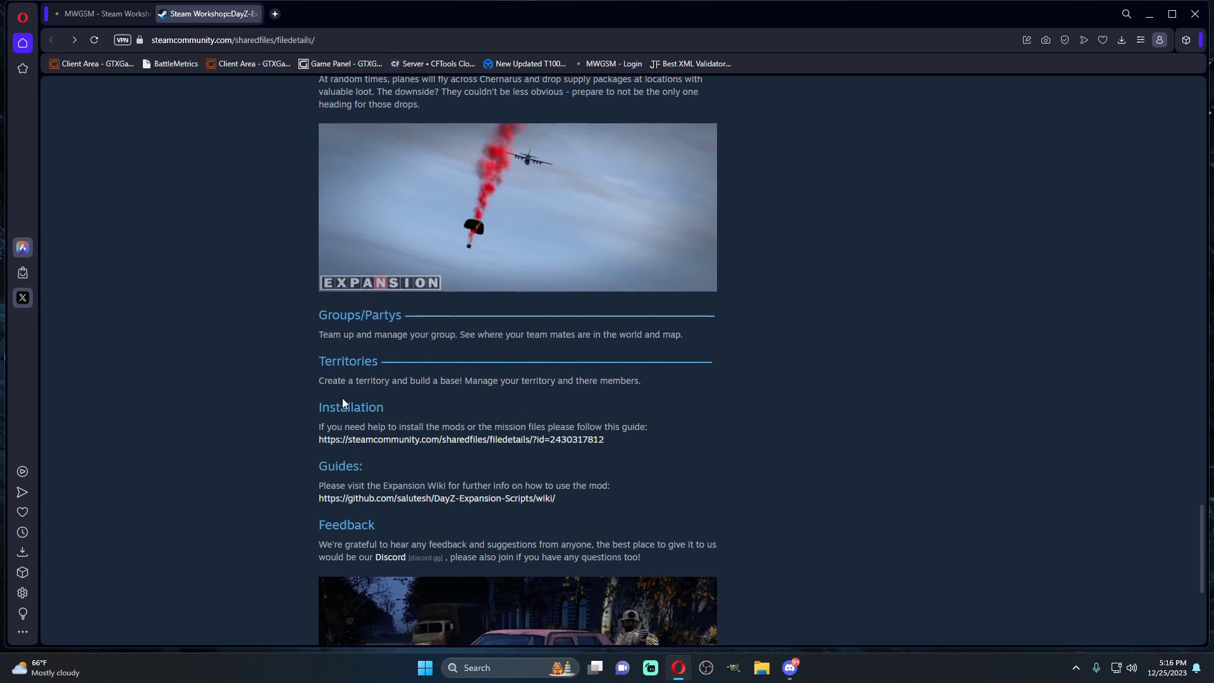
{"action": "scroll", "coordinate": [303, 398], "scroll_direction": "down", "scroll_amount": 4}
{"action": "scroll", "coordinate": [279, 385], "scroll_direction": "up", "scroll_amount": 15}
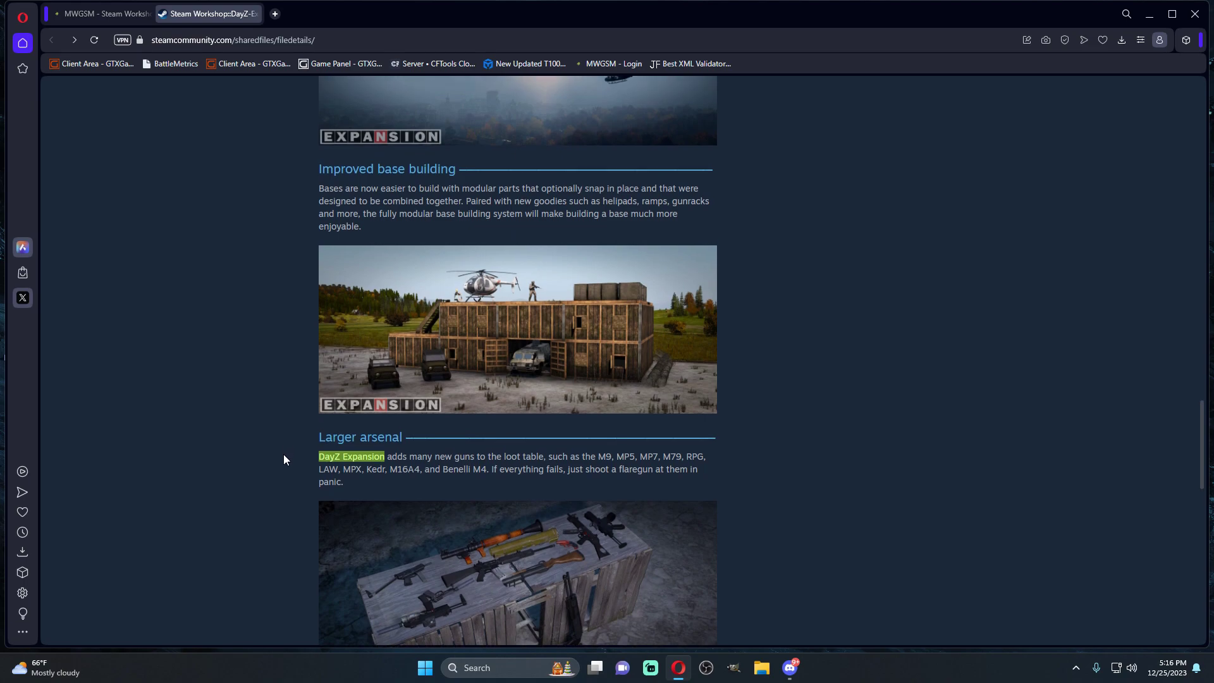
{"action": "scroll", "coordinate": [310, 434], "scroll_direction": "up", "scroll_amount": 10}
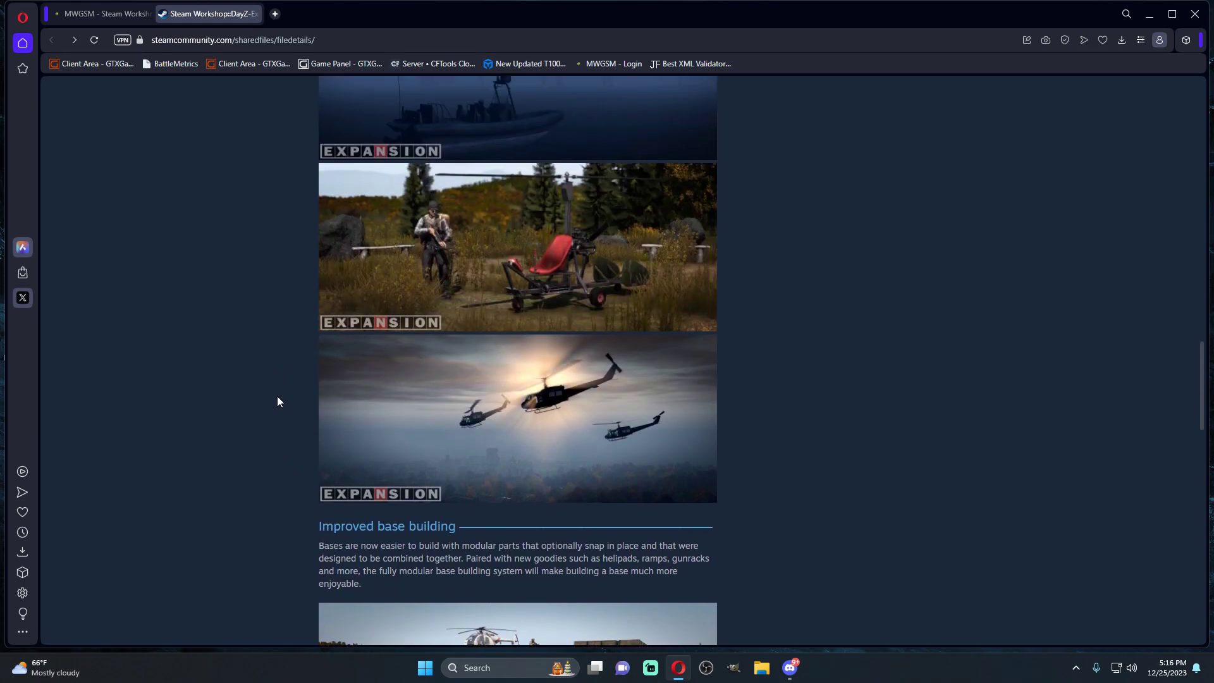
{"action": "scroll", "coordinate": [332, 411], "scroll_direction": "up", "scroll_amount": 5}
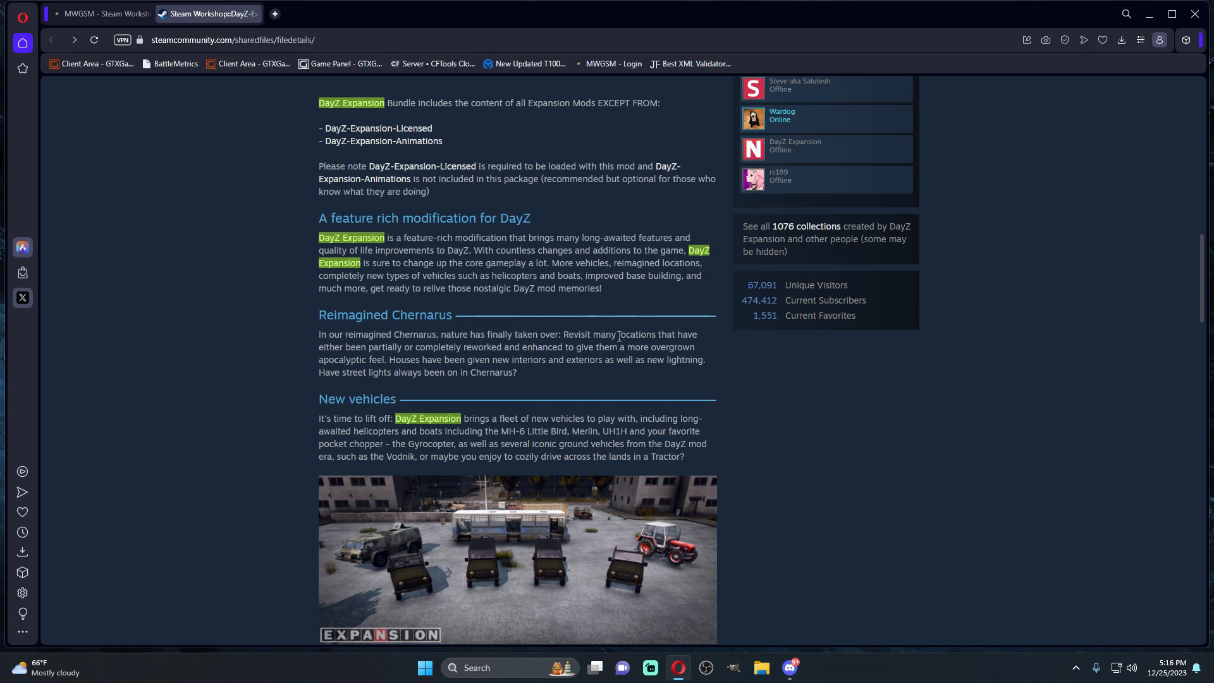
{"action": "scroll", "coordinate": [573, 358], "scroll_direction": "up", "scroll_amount": 3}
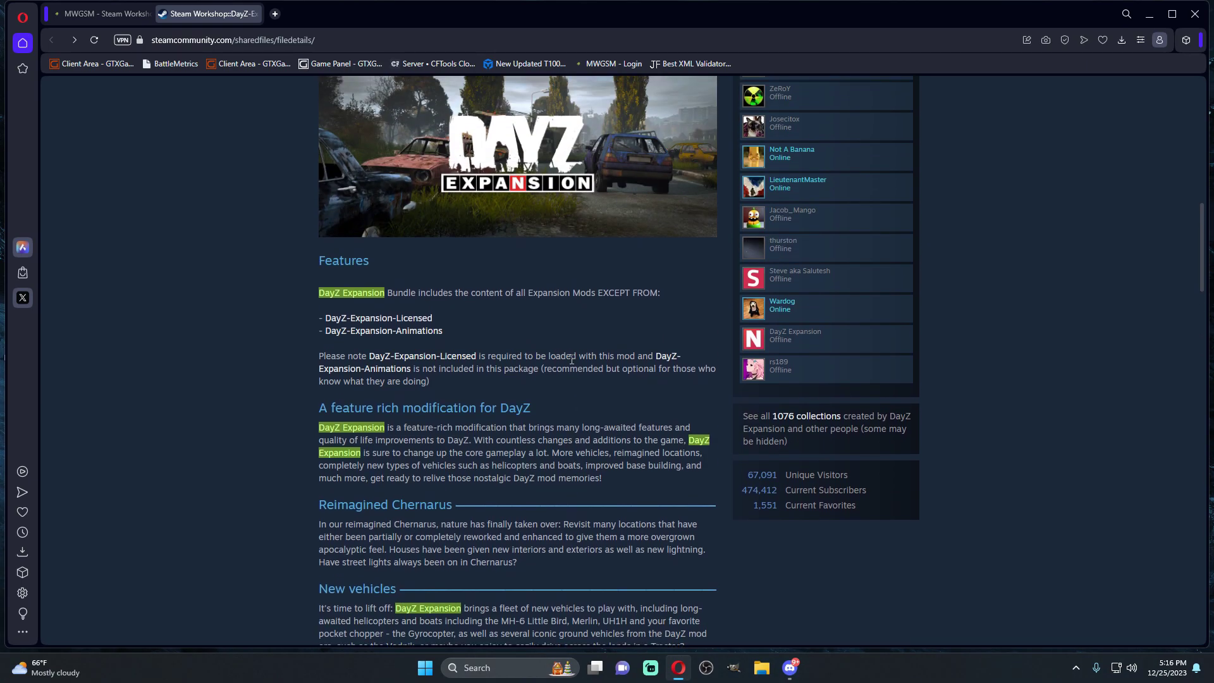
{"action": "scroll", "coordinate": [573, 329], "scroll_direction": "up", "scroll_amount": 3}
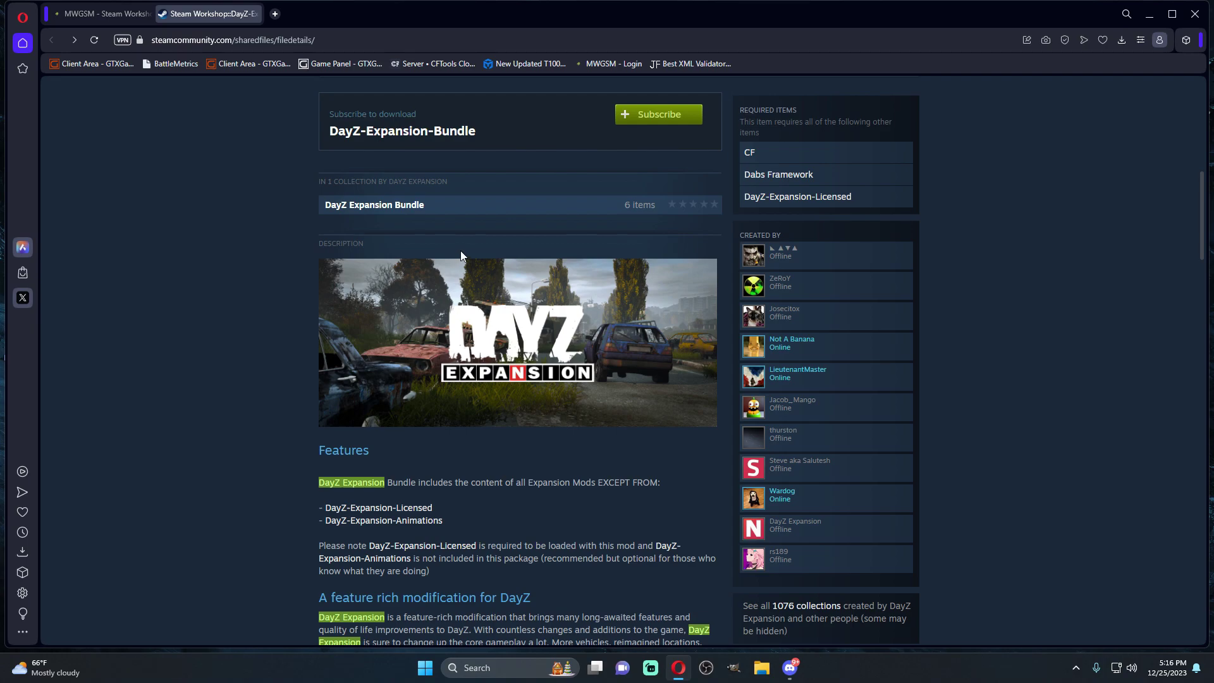
{"action": "scroll", "coordinate": [460, 259], "scroll_direction": "up", "scroll_amount": 3}
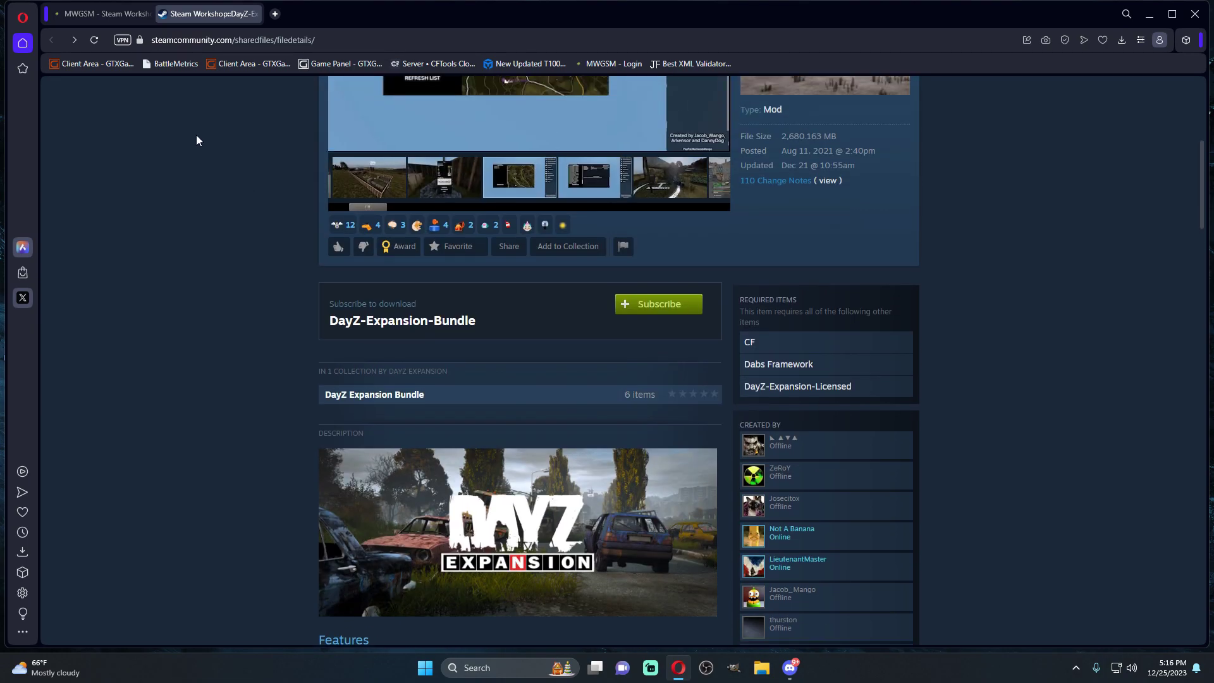
{"action": "left_click", "coordinate": [258, 14]}
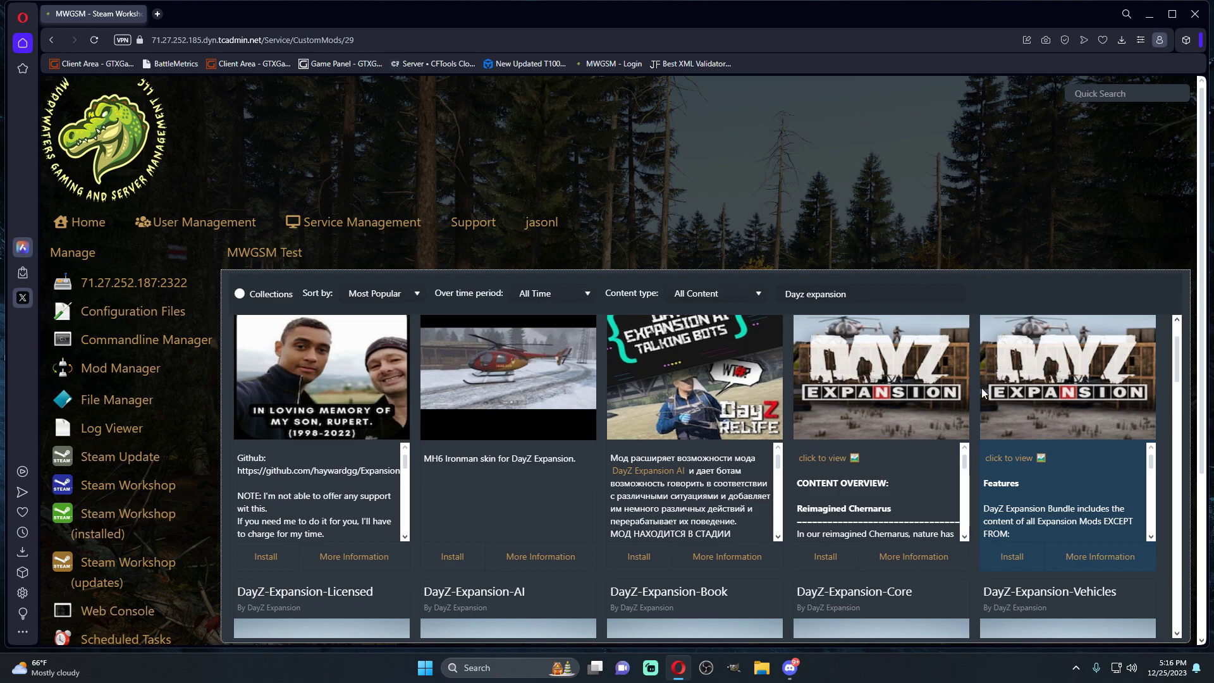
- Install DayZ-Expansion-Vehicles on the server from the 'Dayz expansion' mod results
{"action": "scroll", "coordinate": [983, 392], "scroll_direction": "up", "scroll_amount": 1}
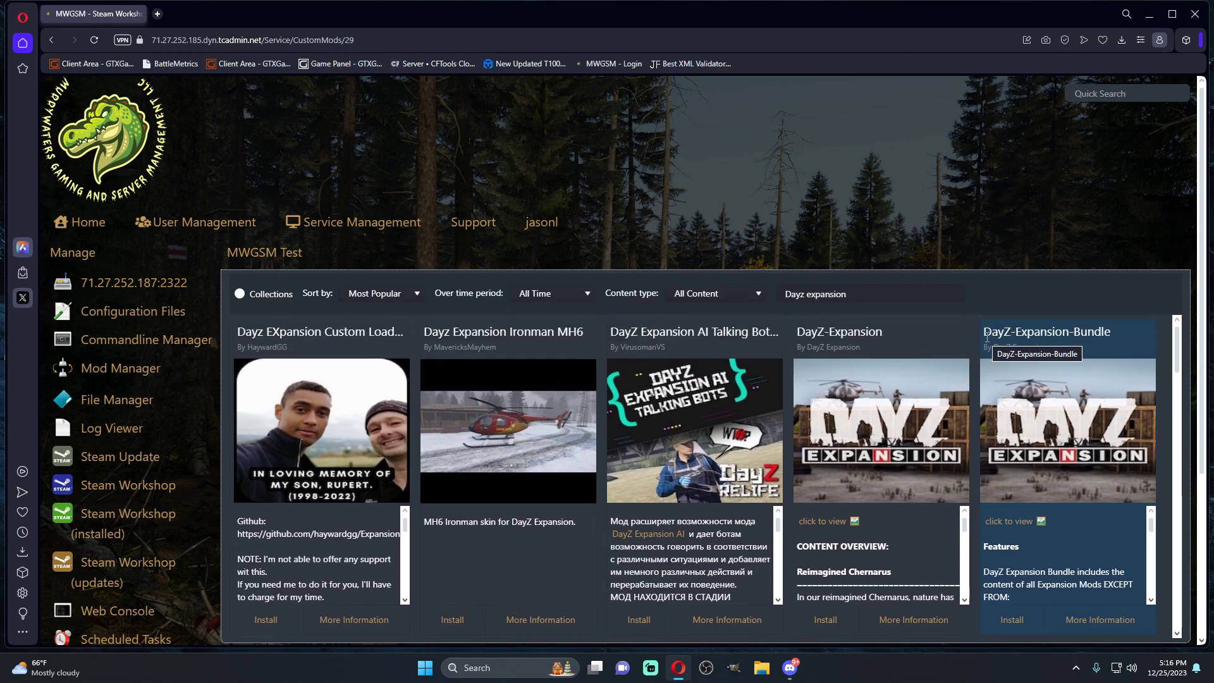
{"action": "scroll", "coordinate": [989, 348], "scroll_direction": "down", "scroll_amount": 2}
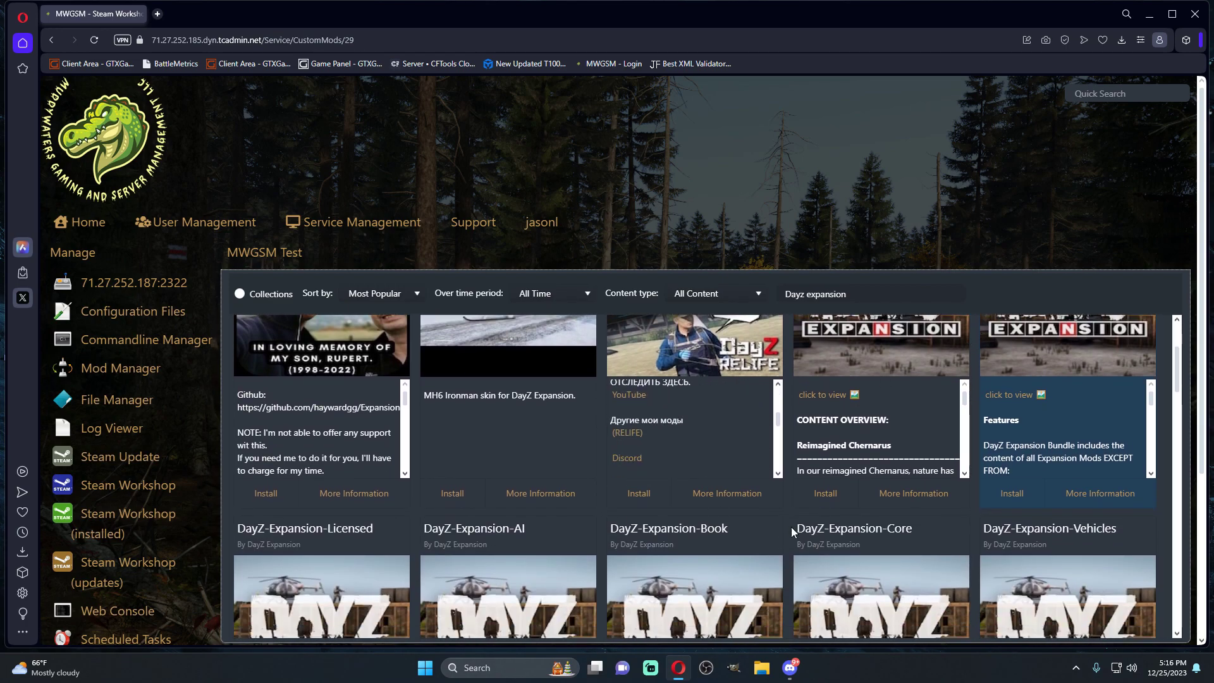
{"action": "scroll", "coordinate": [793, 531], "scroll_direction": "down", "scroll_amount": 3}
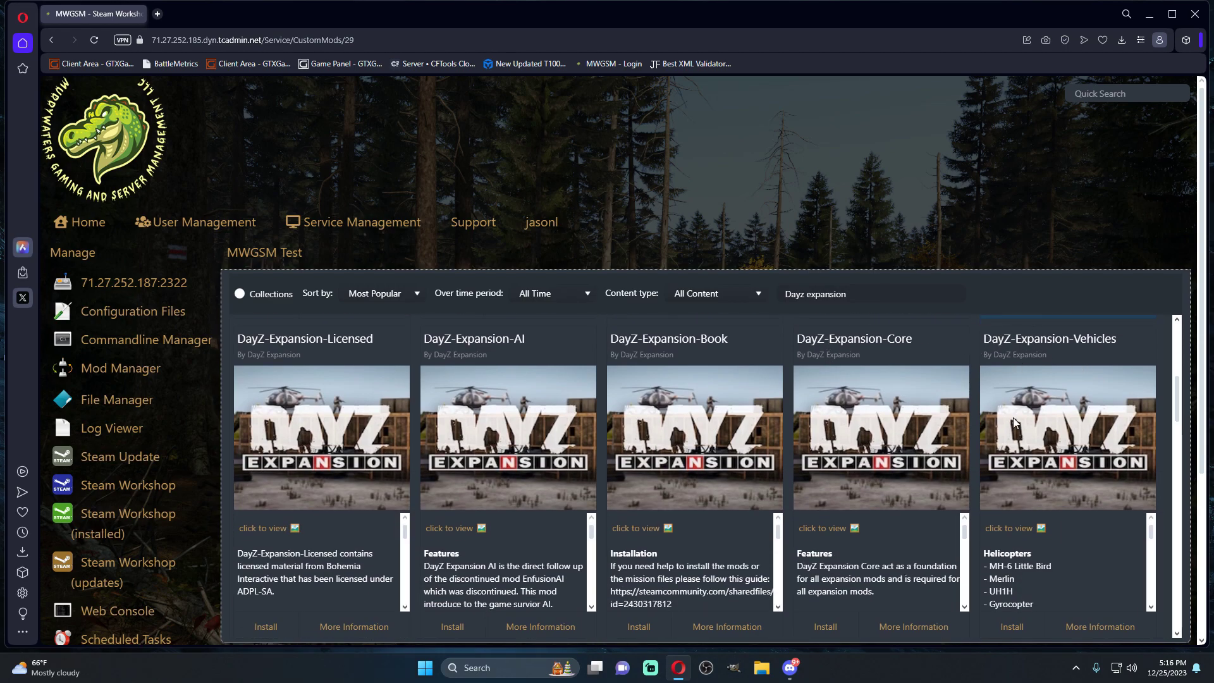
{"action": "left_click", "coordinate": [1011, 626]}
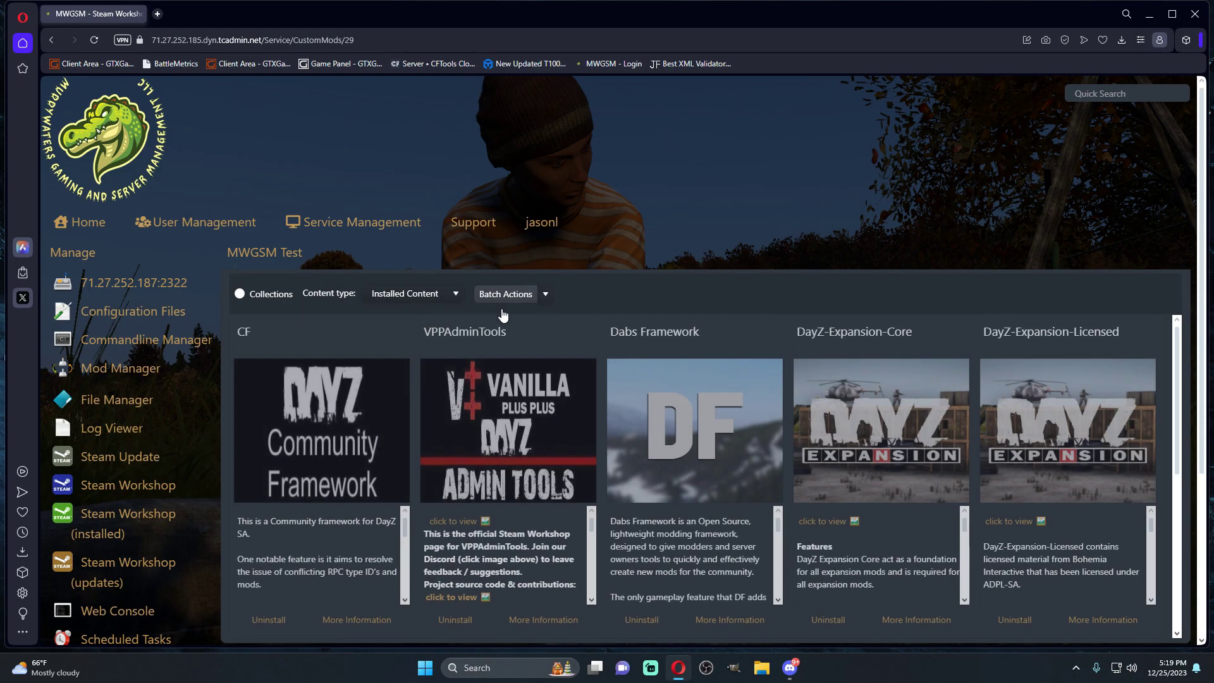
- Review Installed Content: CF, VPPAdminTools, Dabs Framework and the Expansion Core, Licensed, Animations, Vehicles mods
{"action": "scroll", "coordinate": [772, 404], "scroll_direction": "down", "scroll_amount": 1}
{"action": "scroll", "coordinate": [773, 404], "scroll_direction": "up", "scroll_amount": 1}
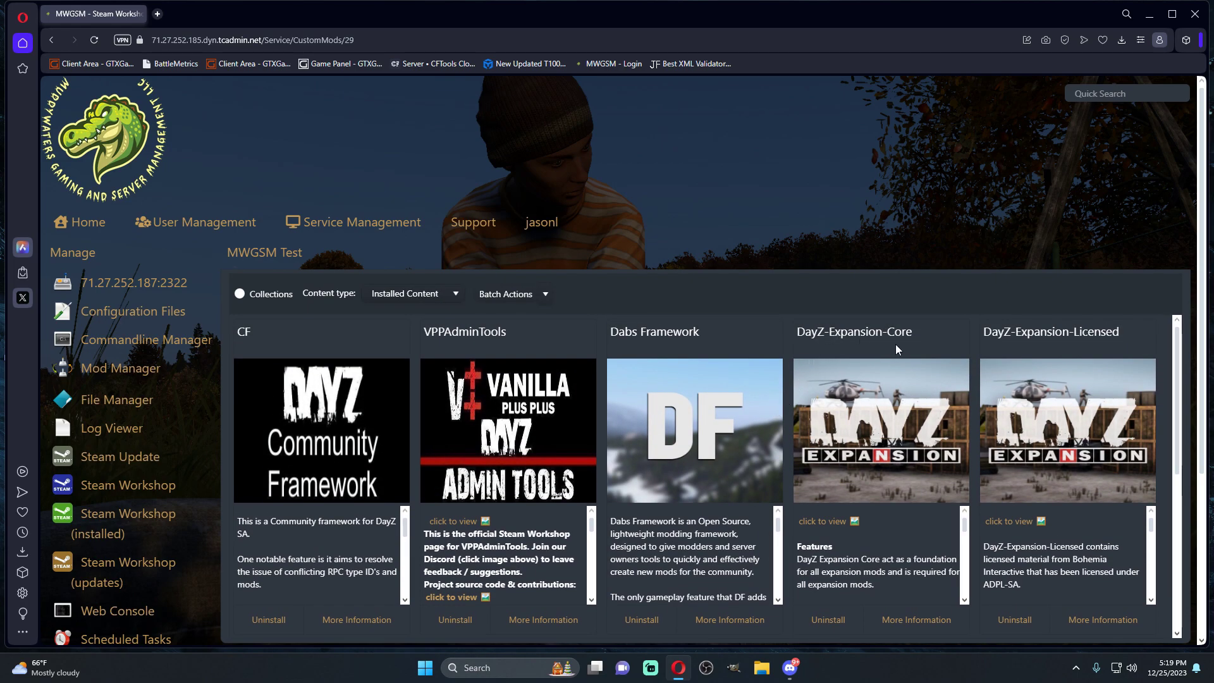
{"action": "scroll", "coordinate": [1028, 355], "scroll_direction": "down", "scroll_amount": 3}
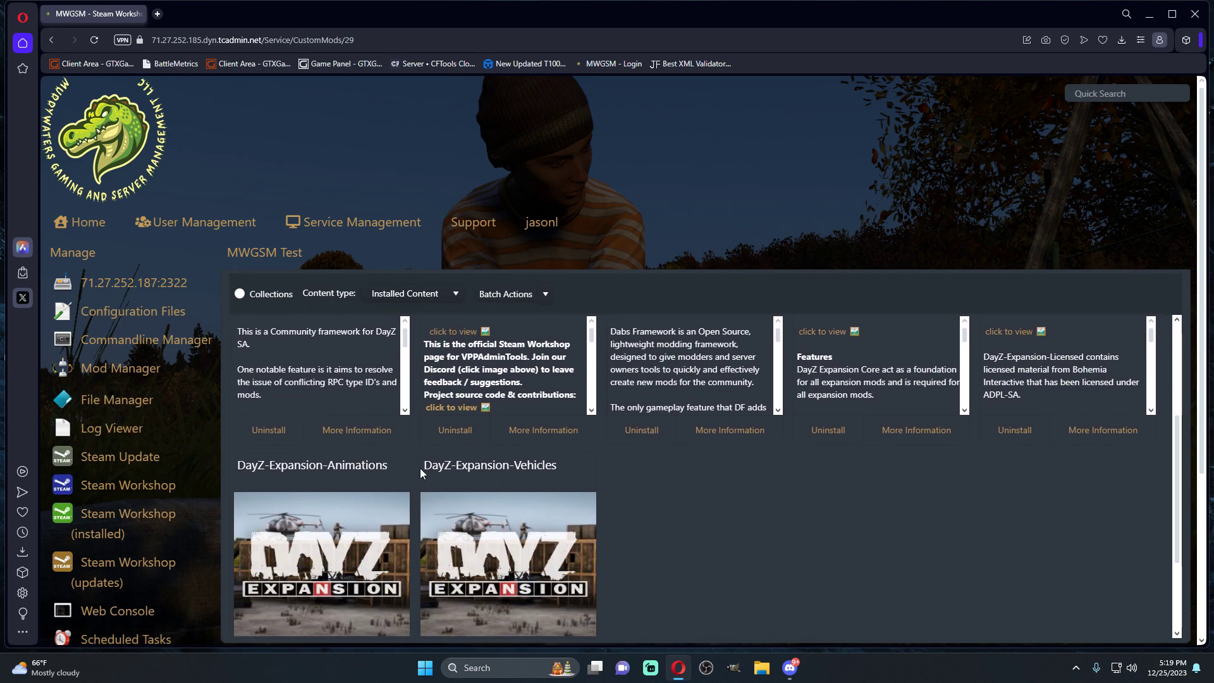
{"action": "scroll", "coordinate": [797, 566], "scroll_direction": "up", "scroll_amount": 3}
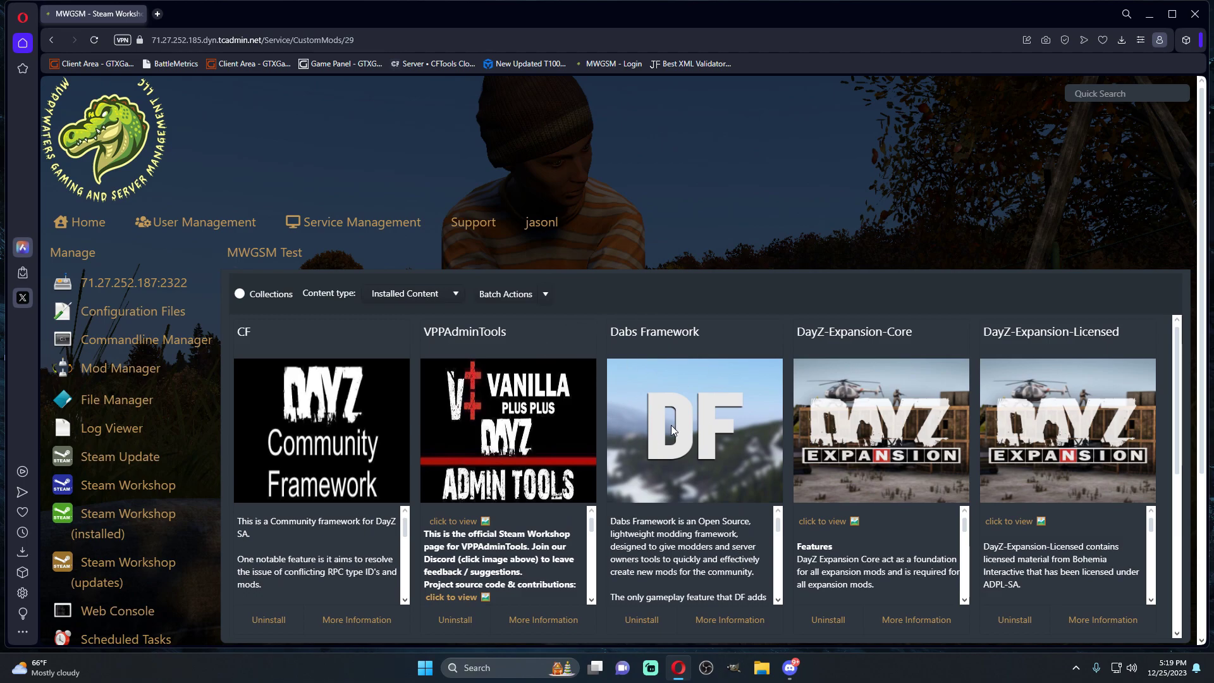
{"action": "scroll", "coordinate": [671, 446], "scroll_direction": "down", "scroll_amount": 2}
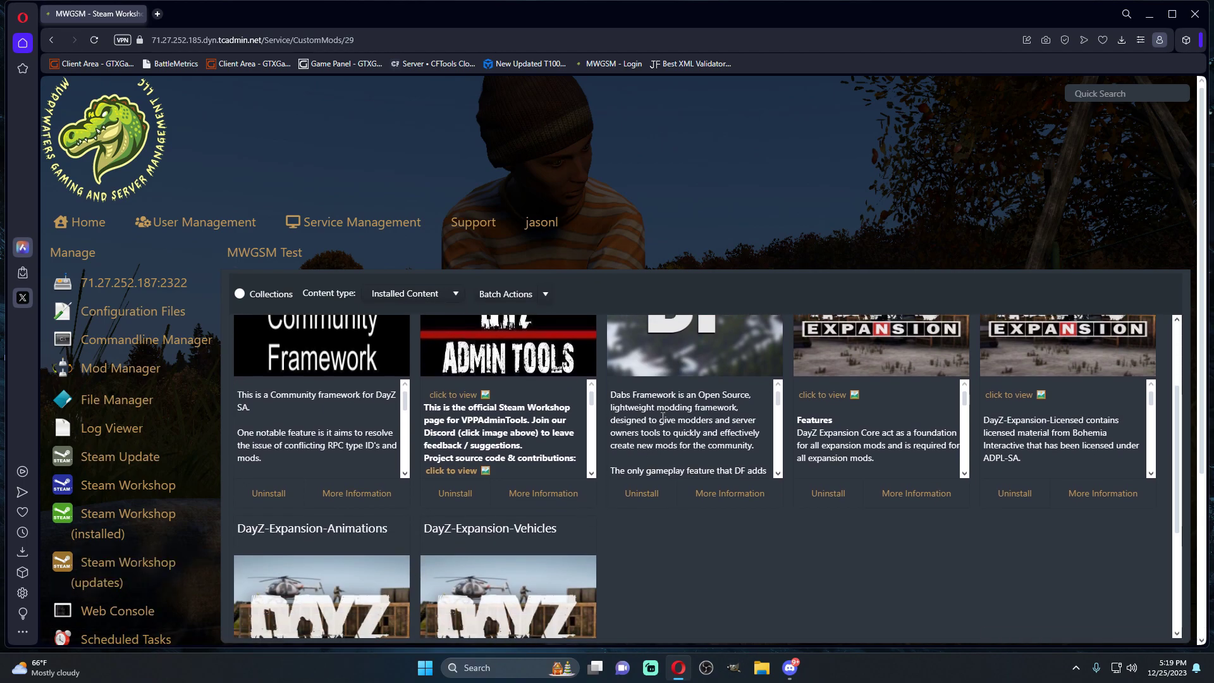
{"action": "scroll", "coordinate": [662, 418], "scroll_direction": "up", "scroll_amount": 2}
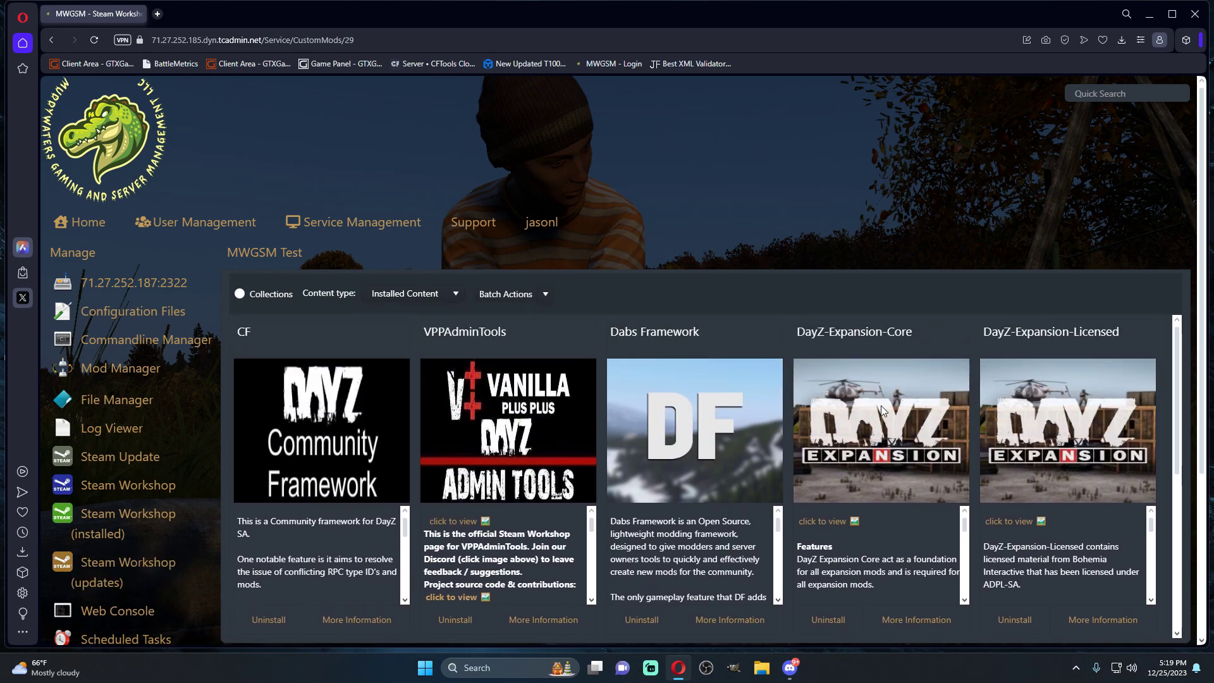
{"action": "scroll", "coordinate": [883, 410], "scroll_direction": "down", "scroll_amount": 2}
{"action": "scroll", "coordinate": [840, 422], "scroll_direction": "down", "scroll_amount": 1}
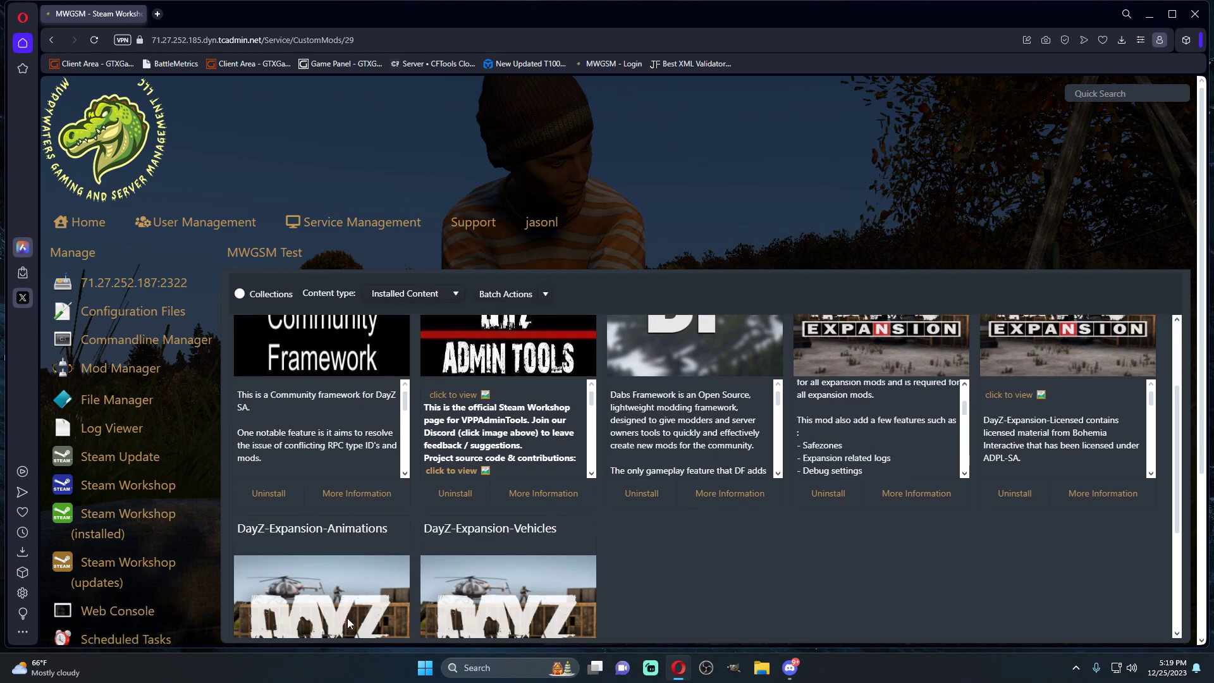
{"action": "scroll", "coordinate": [348, 623], "scroll_direction": "down", "scroll_amount": 2}
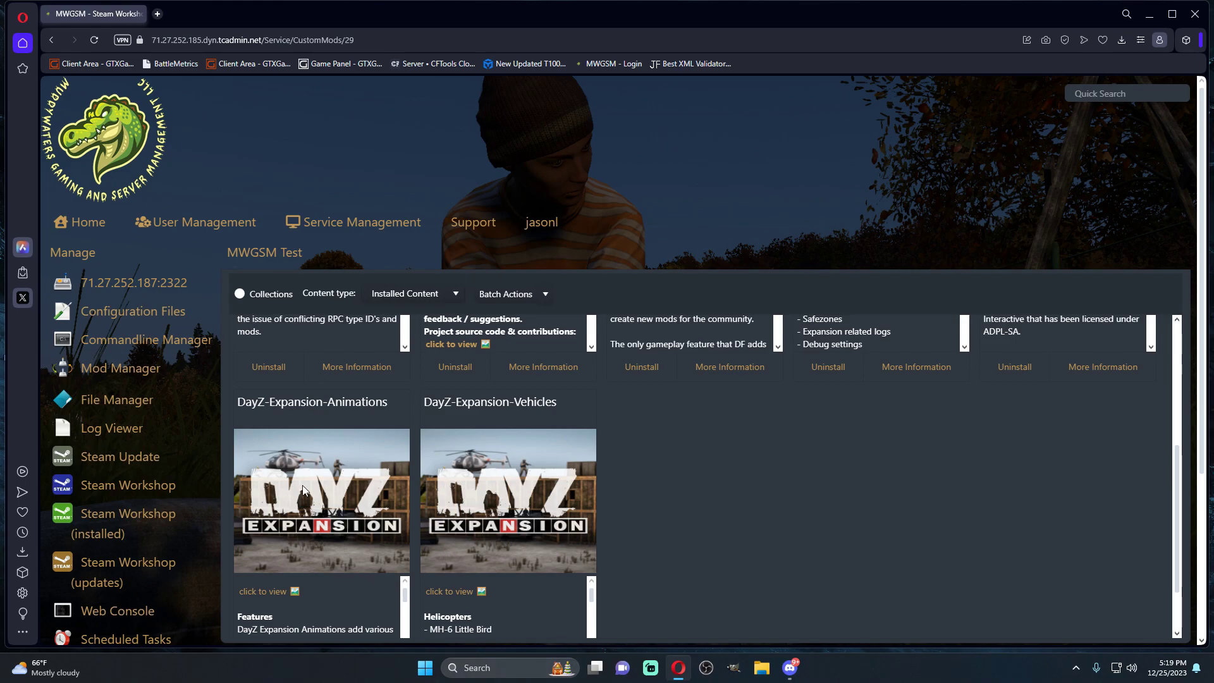
{"action": "scroll", "coordinate": [280, 434], "scroll_direction": "down", "scroll_amount": 1}
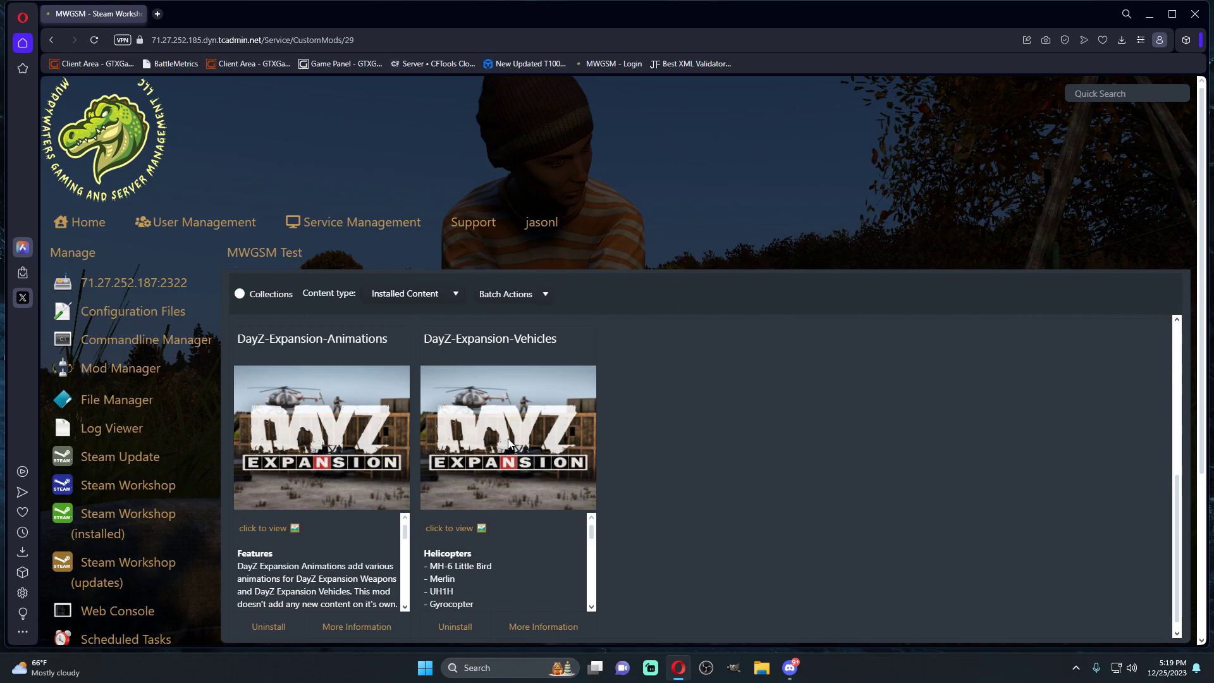
- Open the server's service management options
{"action": "scroll", "coordinate": [509, 443], "scroll_direction": "up", "scroll_amount": 5}
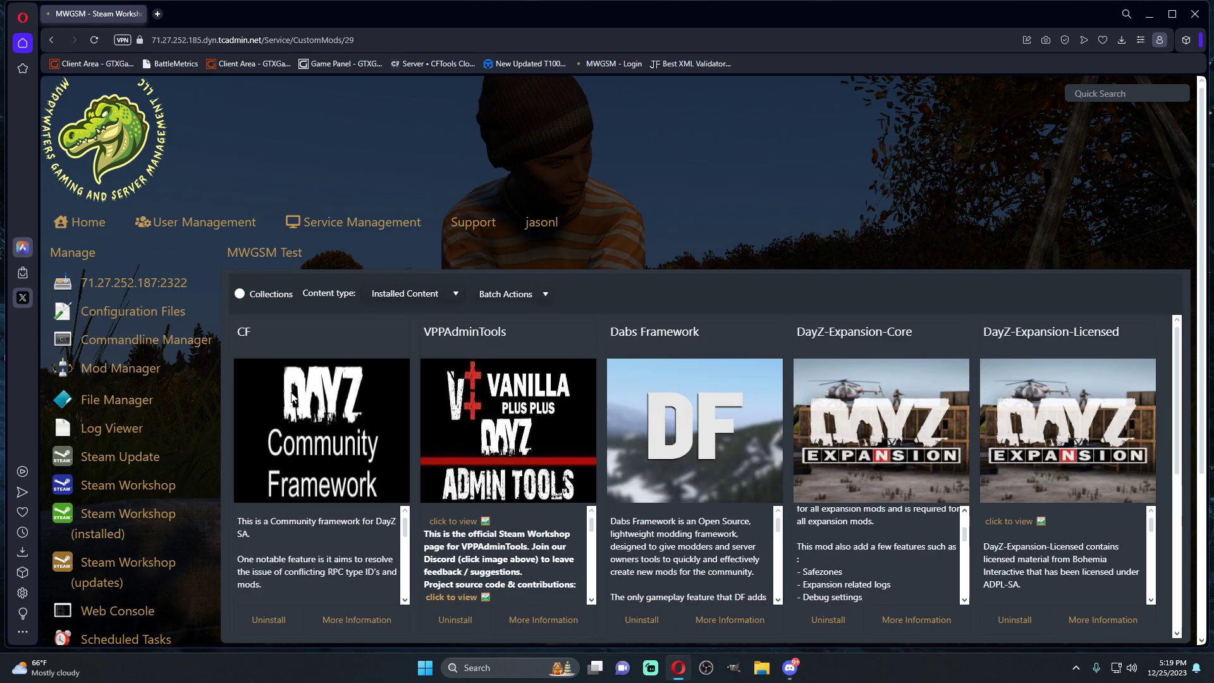
{"action": "scroll", "coordinate": [706, 393], "scroll_direction": "down", "scroll_amount": 1}
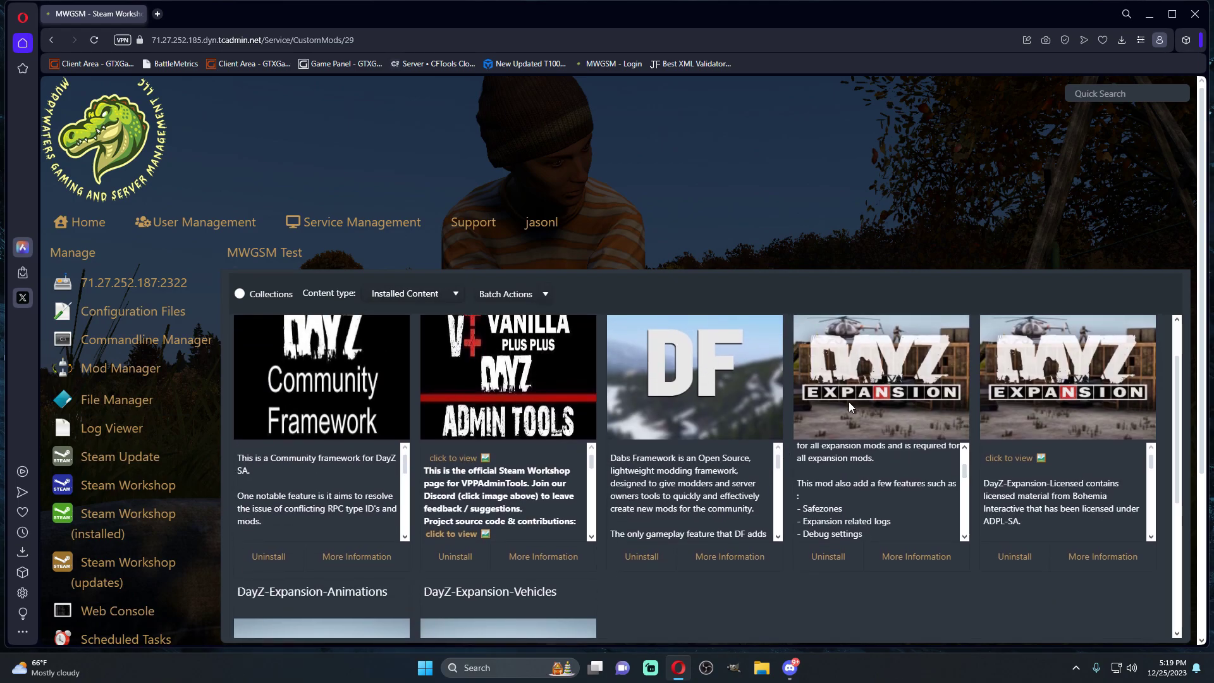
{"action": "scroll", "coordinate": [878, 499], "scroll_direction": "down", "scroll_amount": 2}
{"action": "scroll", "coordinate": [878, 392], "scroll_direction": "up", "scroll_amount": 1}
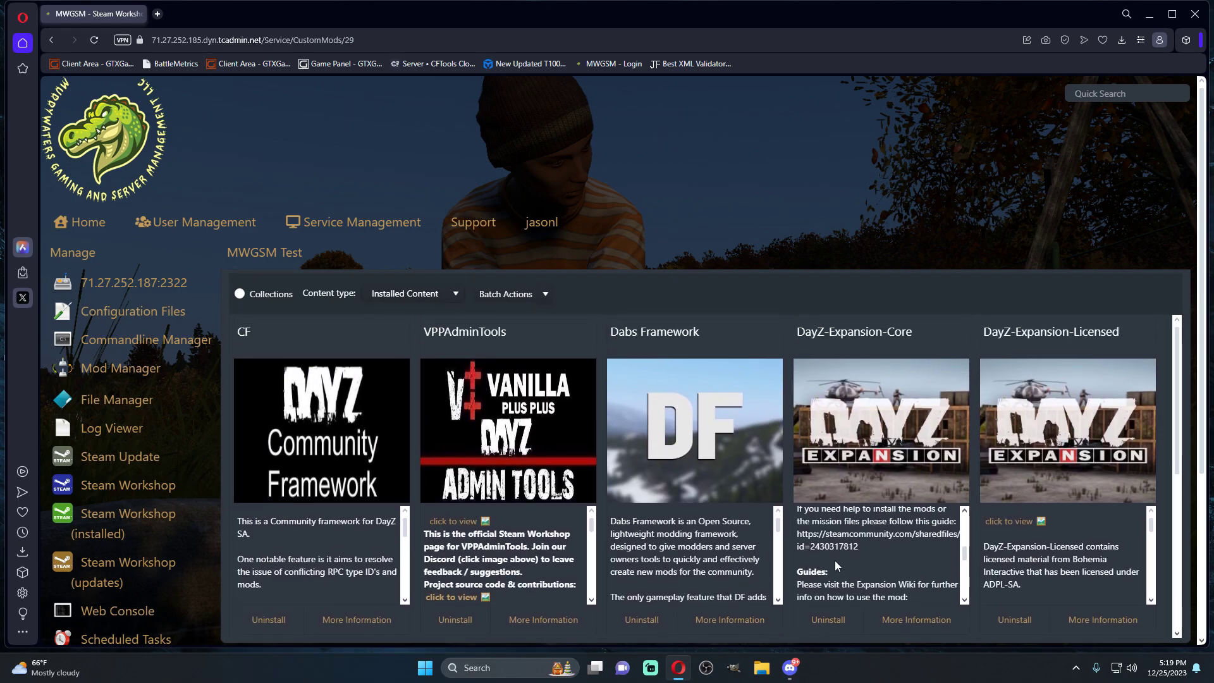
{"action": "left_click", "coordinate": [354, 222]}
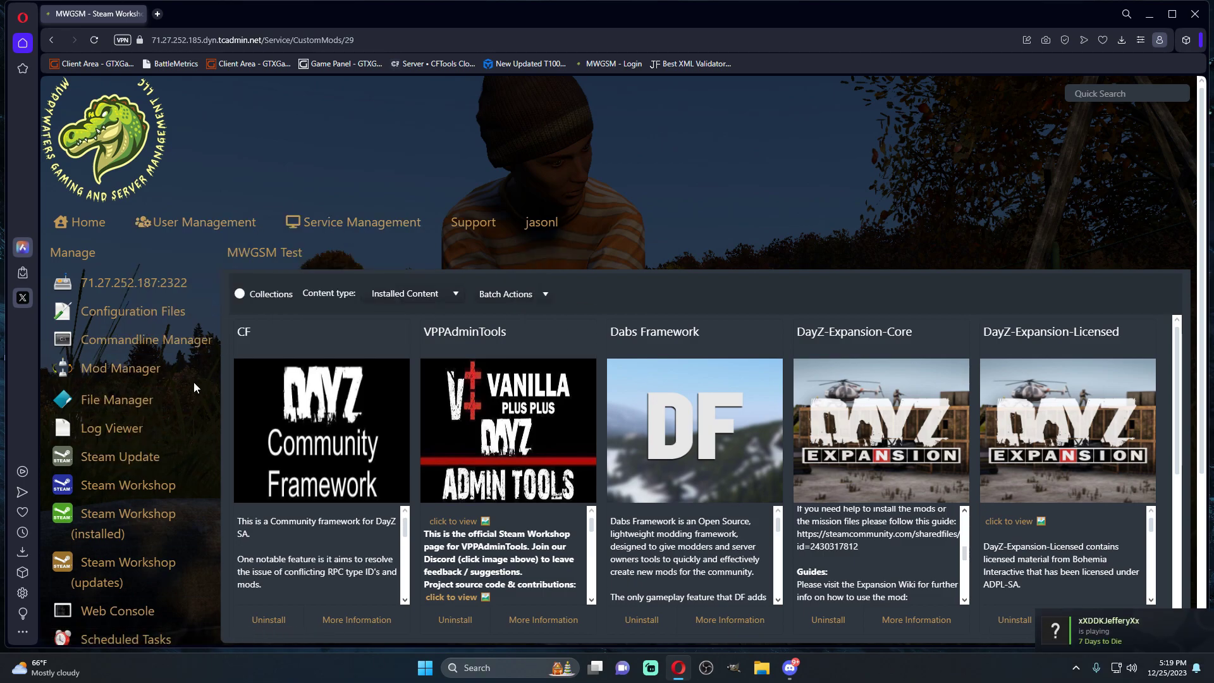
{"action": "scroll", "coordinate": [189, 379], "scroll_direction": "down", "scroll_amount": 1}
- Compress the dayzOffline.chernarusplus folder in mpmissions into dayzOffline.zip
{"action": "left_click", "coordinate": [123, 338]}
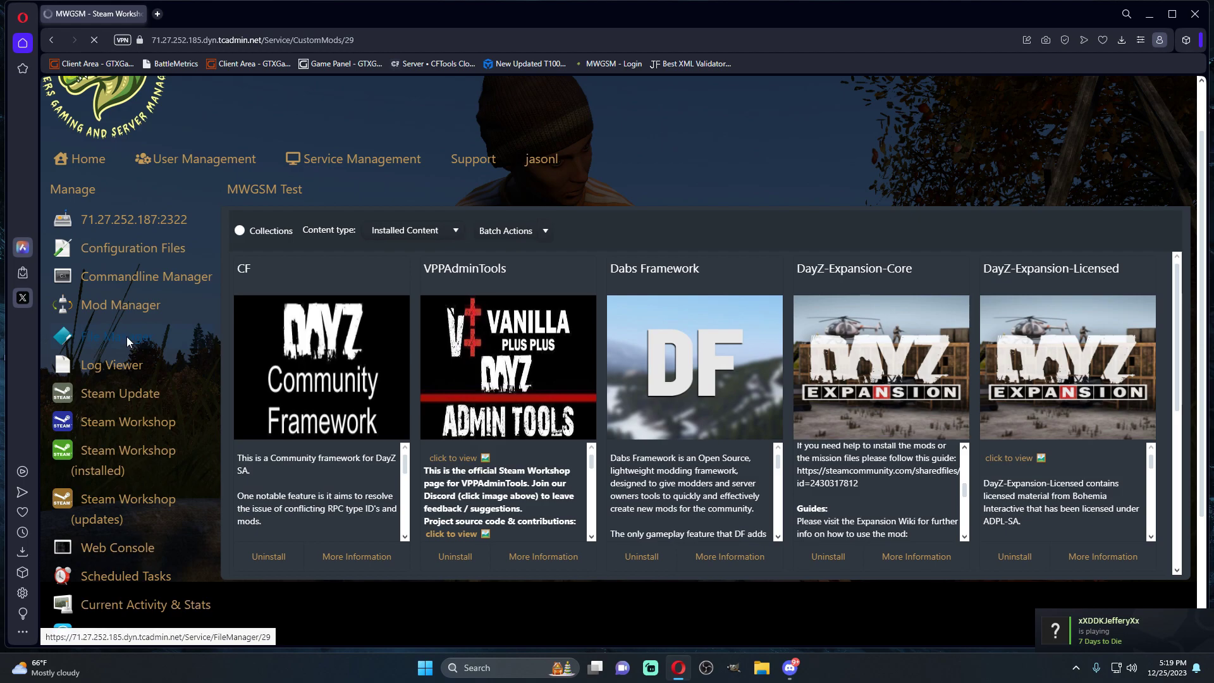
{"action": "scroll", "coordinate": [347, 379], "scroll_direction": "down", "scroll_amount": 5}
{"action": "left_click", "coordinate": [269, 299]}
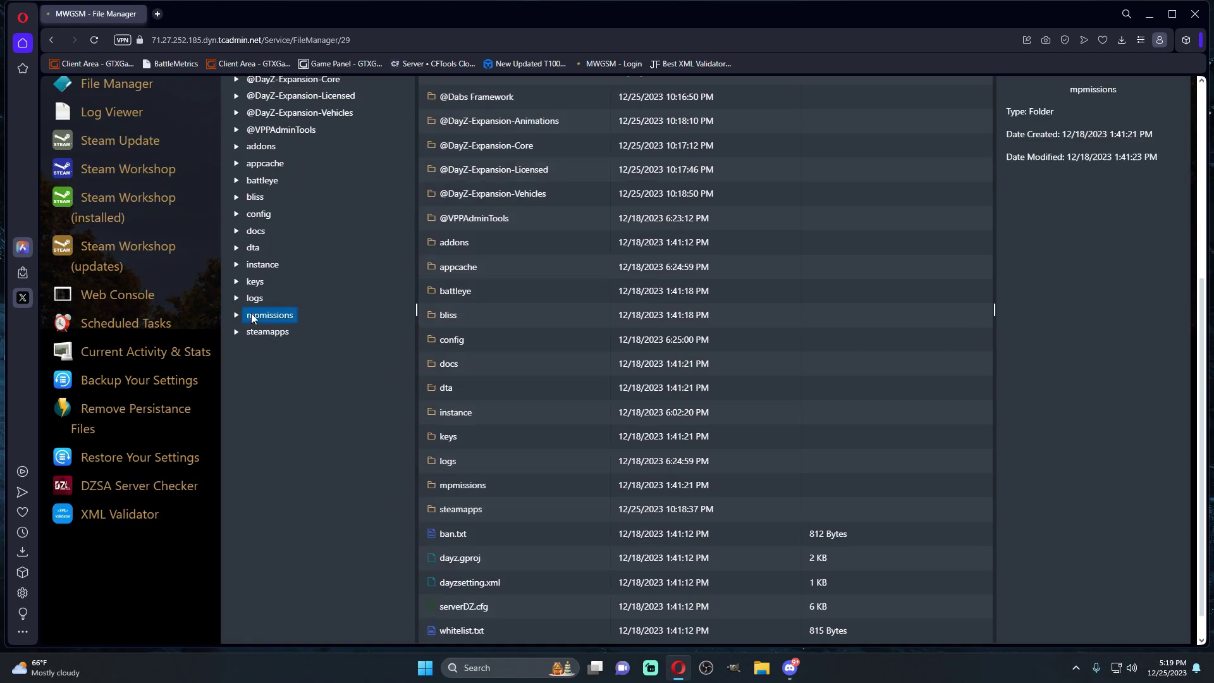
{"action": "scroll", "coordinate": [464, 379], "scroll_direction": "up", "scroll_amount": 4}
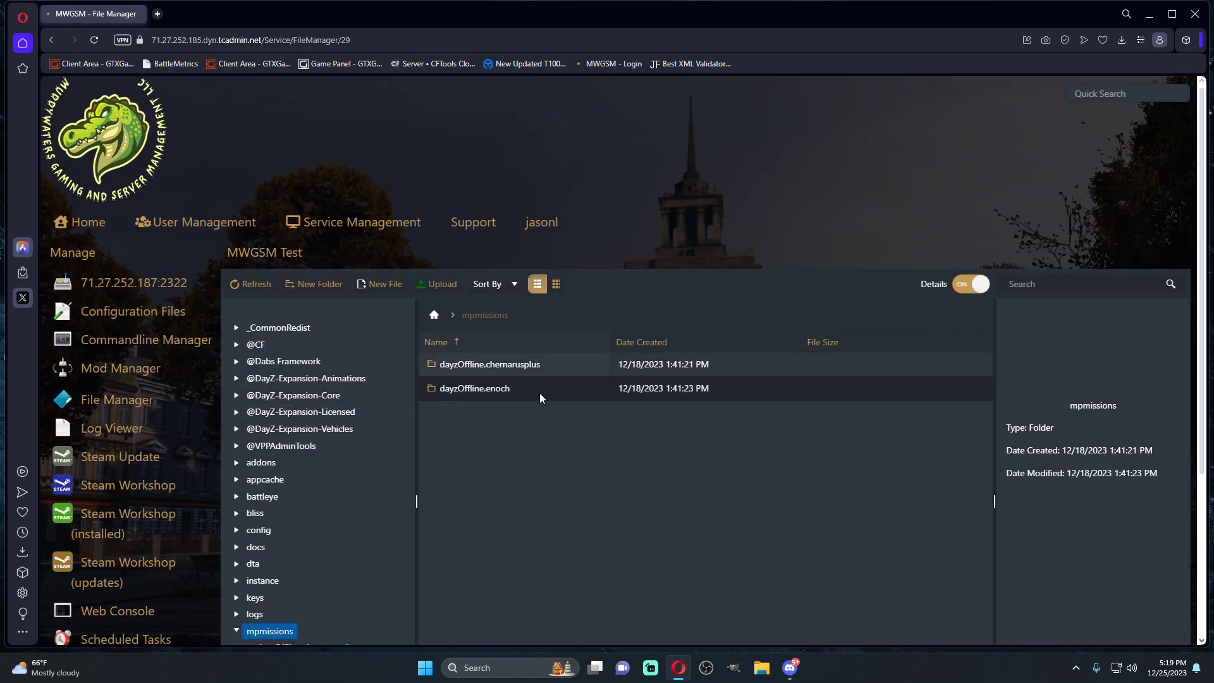
{"action": "double_click", "coordinate": [590, 369]}
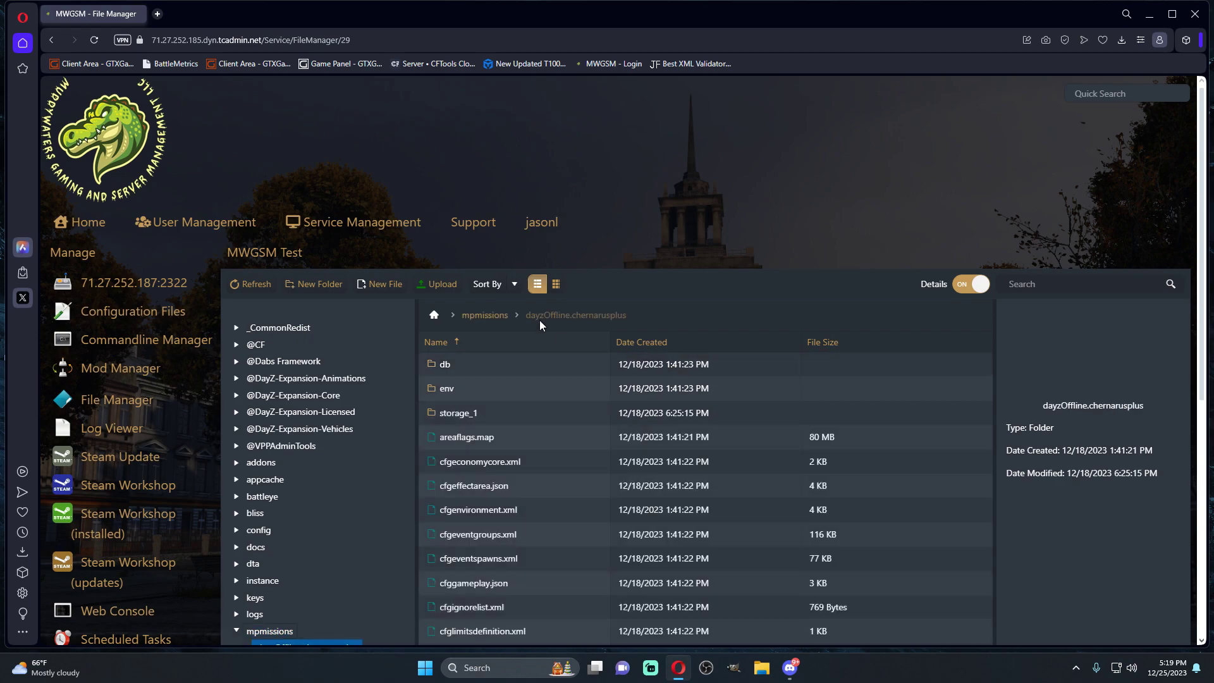
{"action": "left_click", "coordinate": [499, 314]}
{"action": "right_click", "coordinate": [528, 364]}
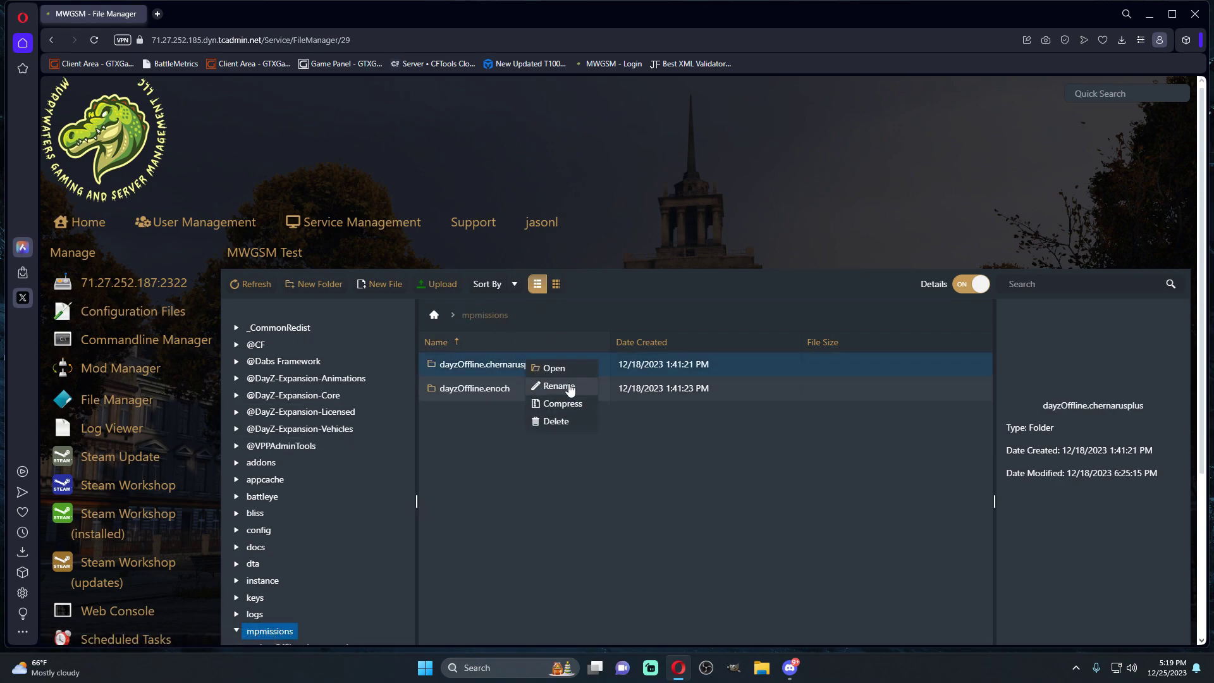
{"action": "left_click", "coordinate": [562, 404]}
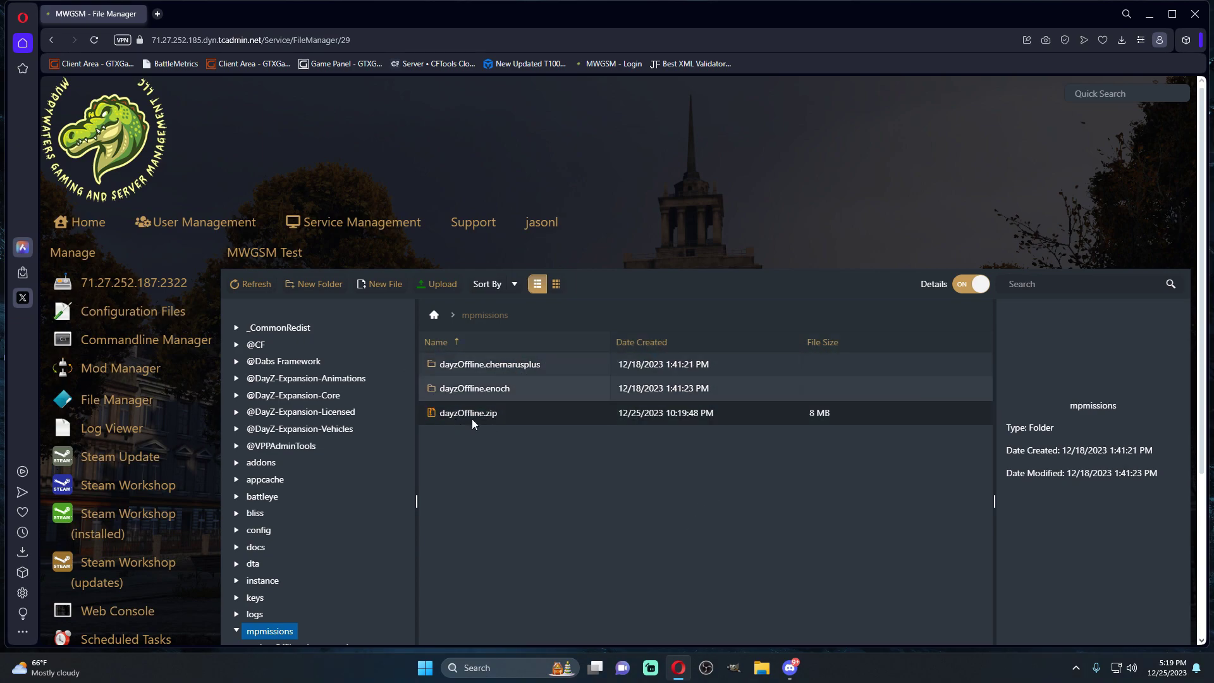
- Download dayzOffline.zip to the computer and minimize the browser
{"action": "right_click", "coordinate": [509, 413]}
{"action": "left_click", "coordinate": [540, 452]}
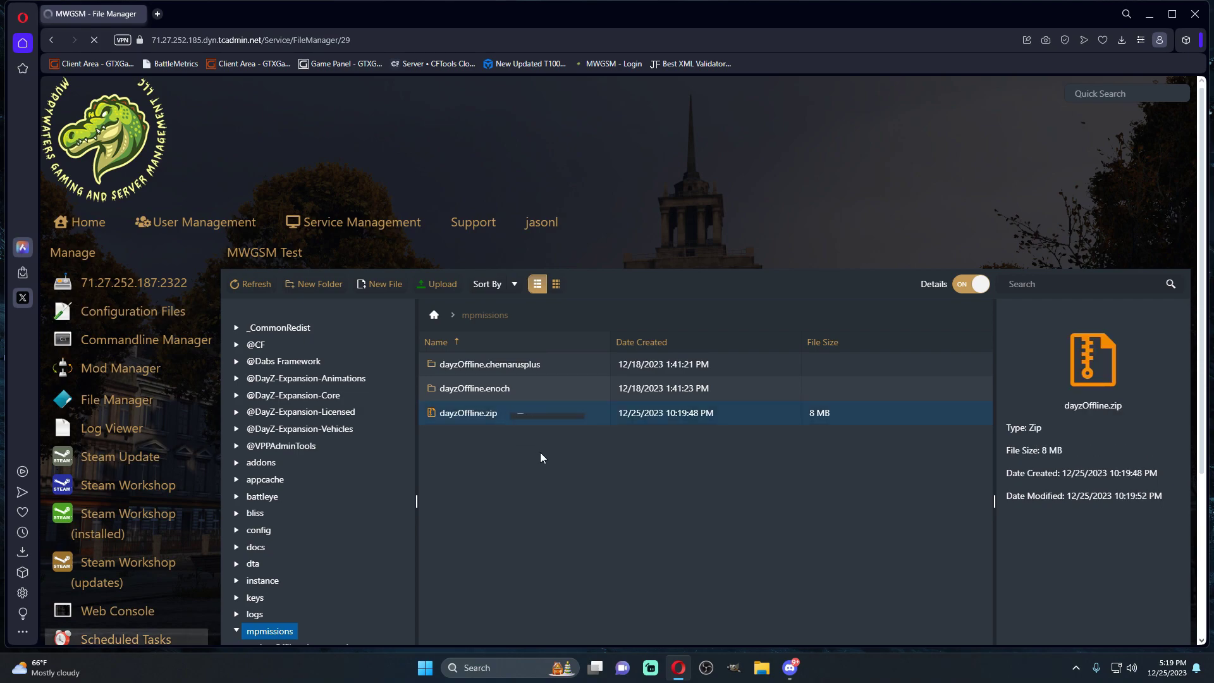
{"action": "left_click", "coordinate": [678, 667]}
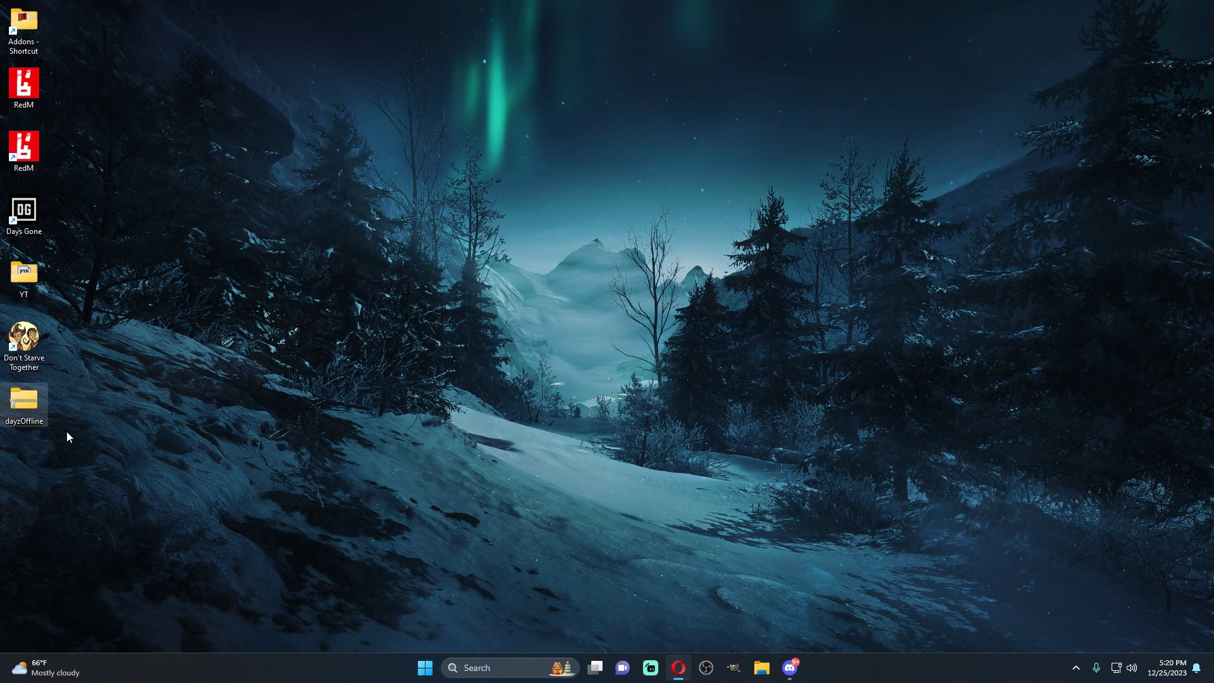
- Extract the downloaded dayzOffline archive with WinRAR into a dayzOffline folder on the desktop
{"action": "right_click", "coordinate": [23, 407]}
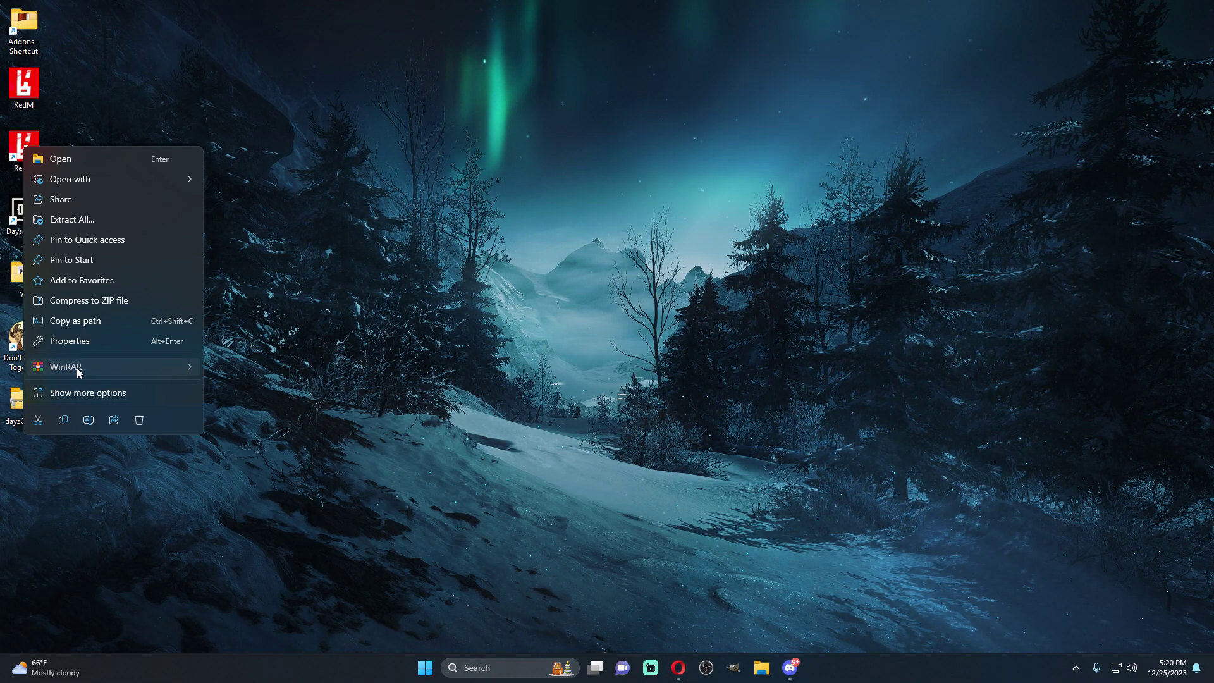
{"action": "mouse_move", "coordinate": [78, 366]}
{"action": "left_click", "coordinate": [272, 408]}
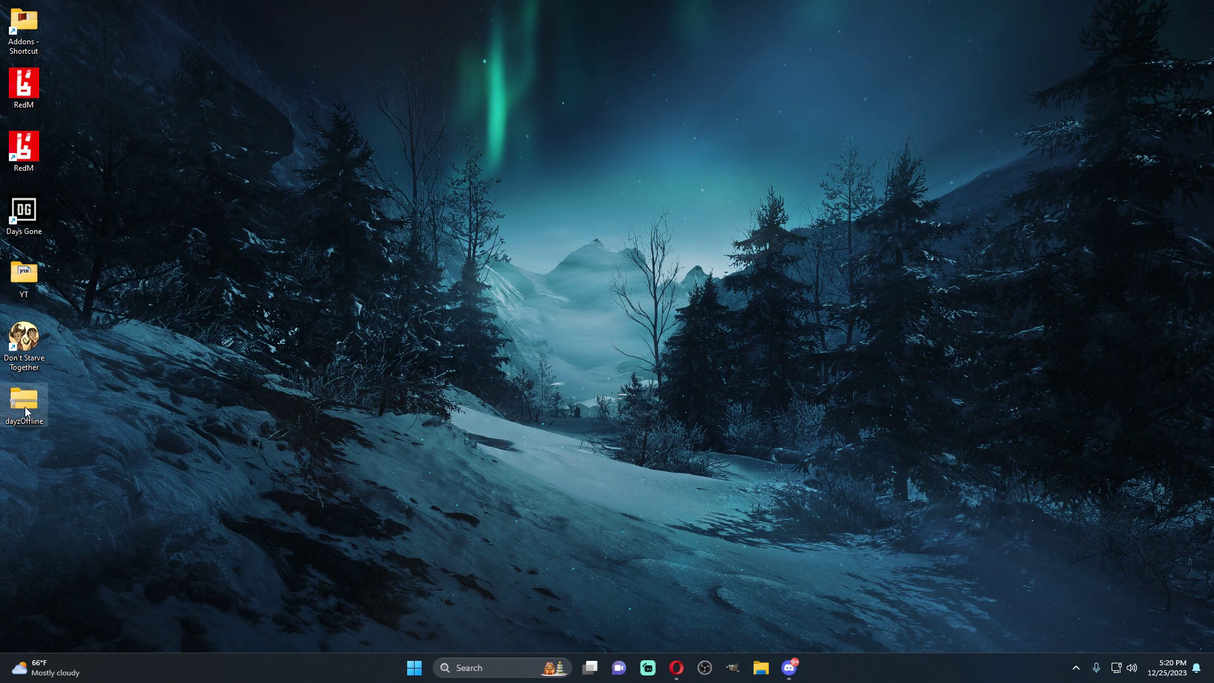
{"action": "right_click", "coordinate": [409, 466]}
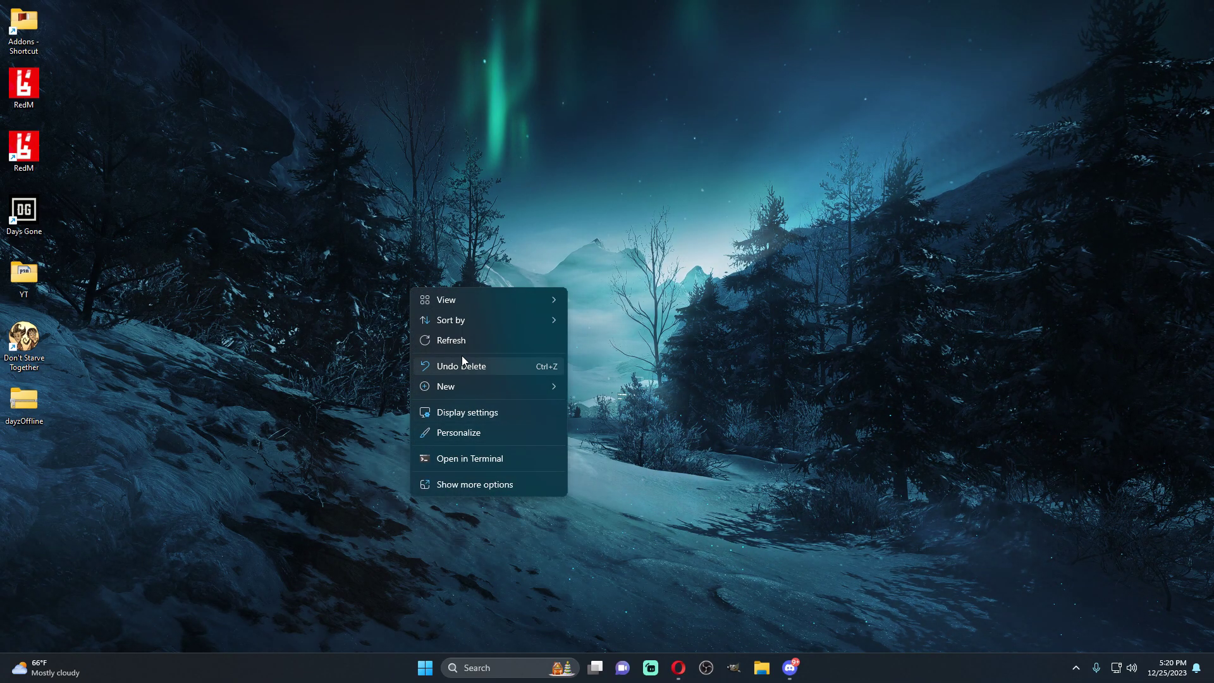
{"action": "left_click", "coordinate": [401, 370]}
- Rename the dayzOffline.chernarusplus mission folder to Expansion.chernarusplus
{"action": "double_click", "coordinate": [23, 466]}
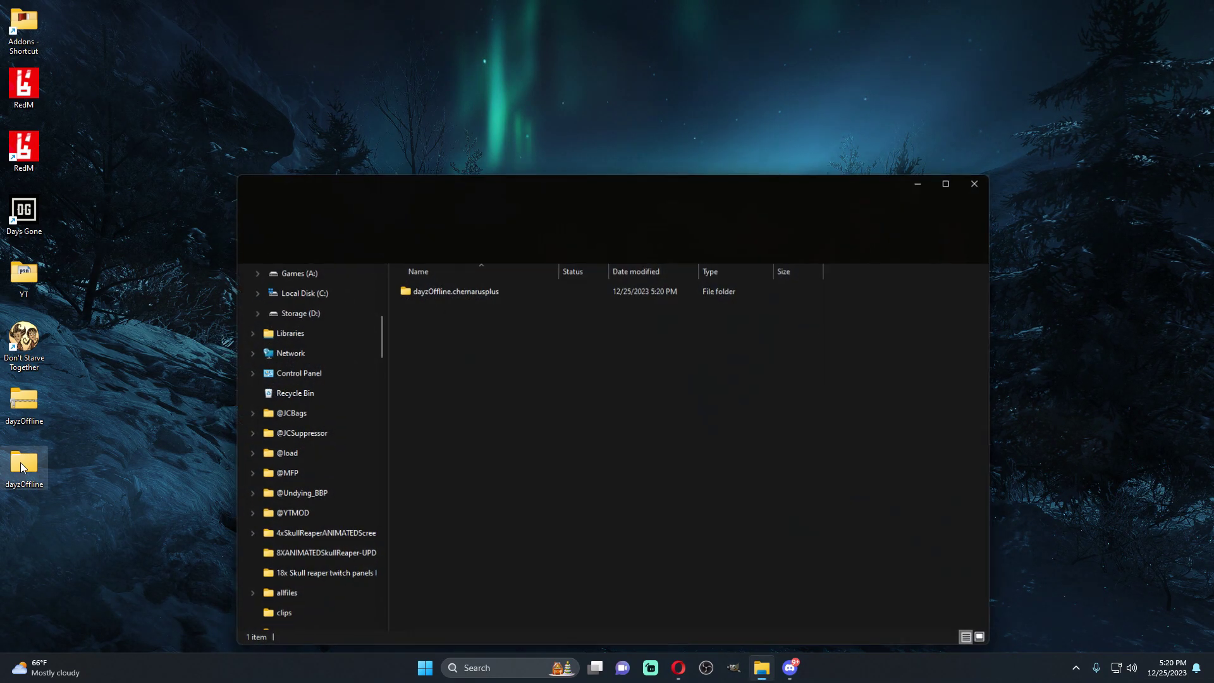
{"action": "double_click", "coordinate": [449, 290]}
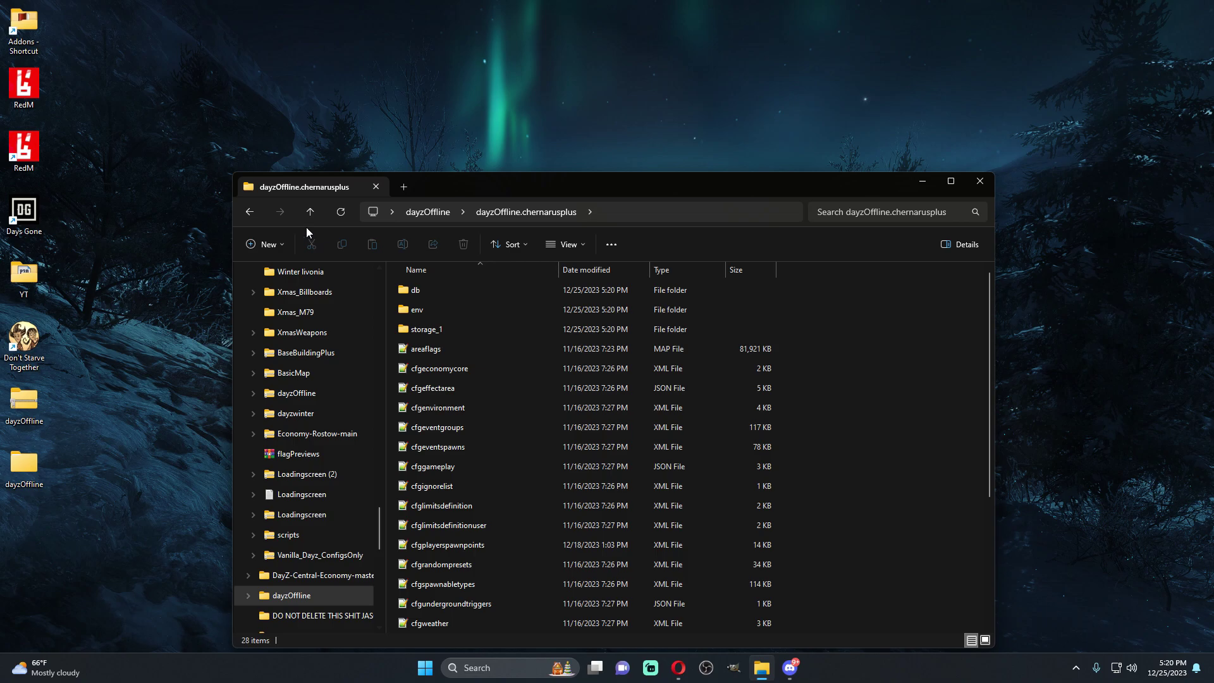
{"action": "left_click", "coordinate": [249, 213]}
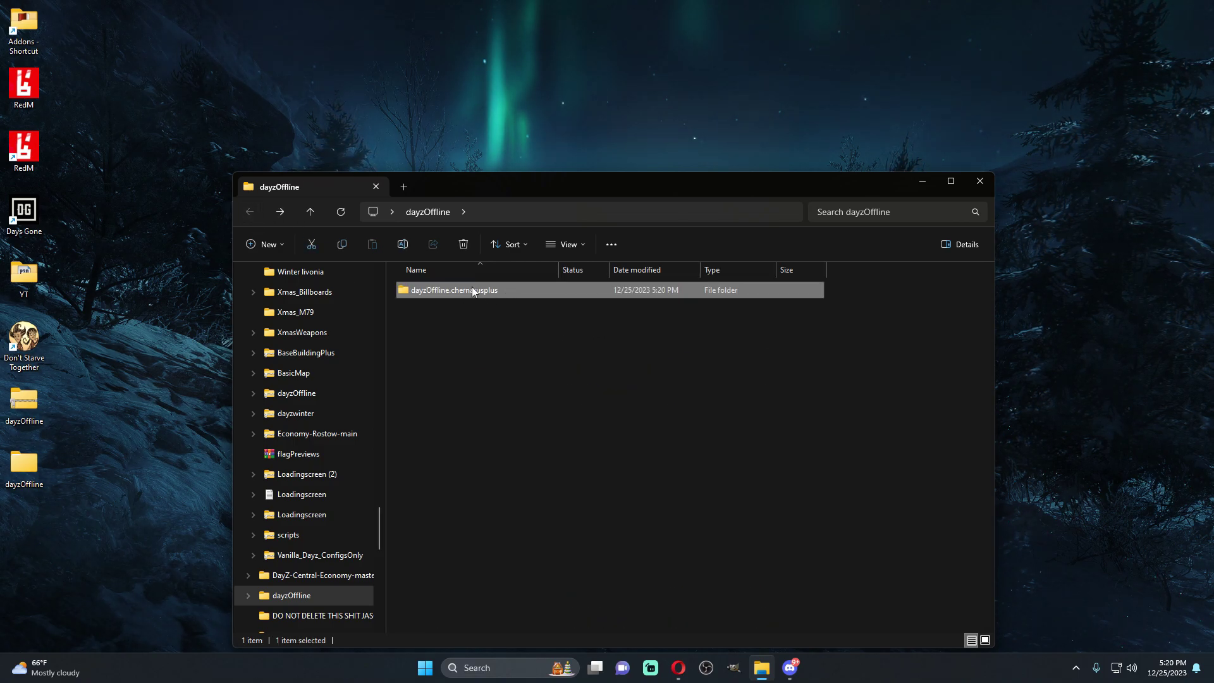
{"action": "right_click", "coordinate": [473, 292]}
{"action": "left_click", "coordinate": [541, 305]}
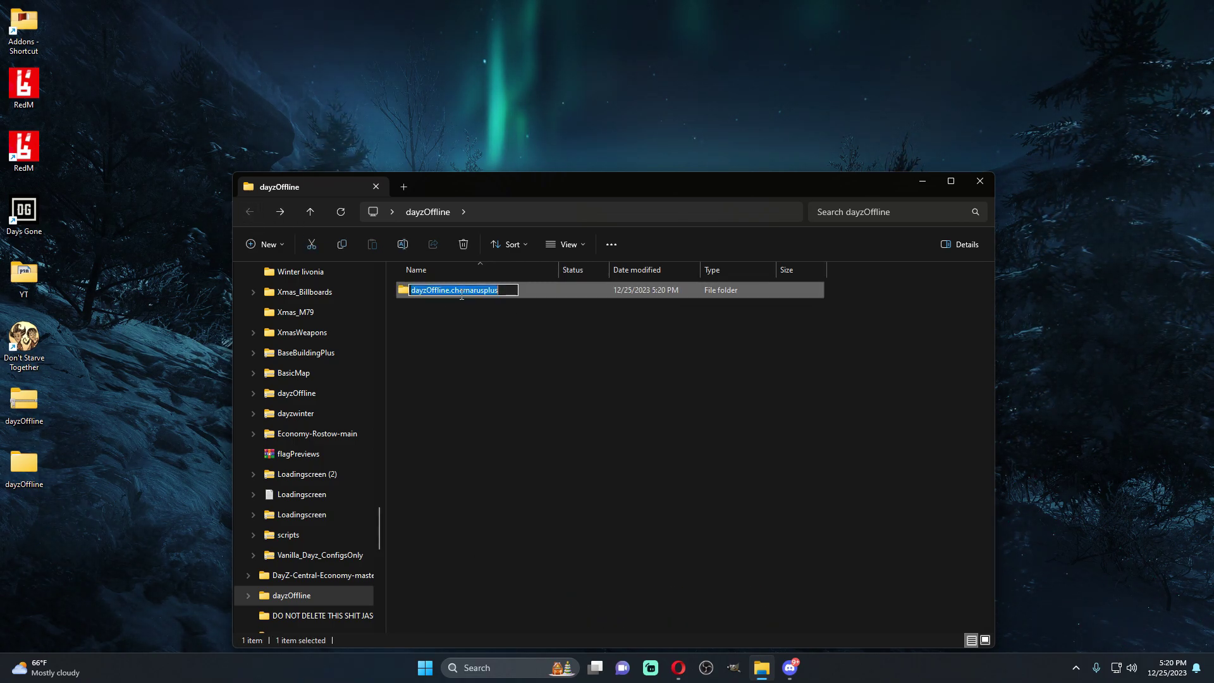
{"action": "left_click_drag", "start_coordinate": [450, 291], "coordinate": [395, 295]}
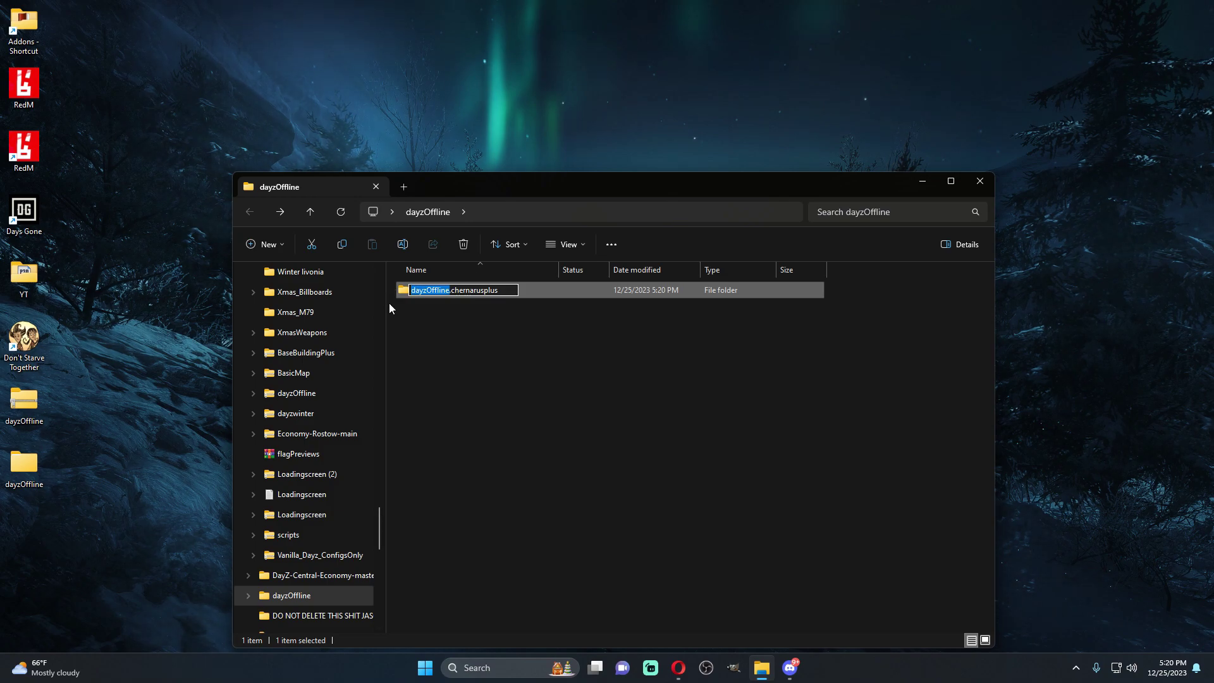
{"action": "type", "text": "Expansion"}
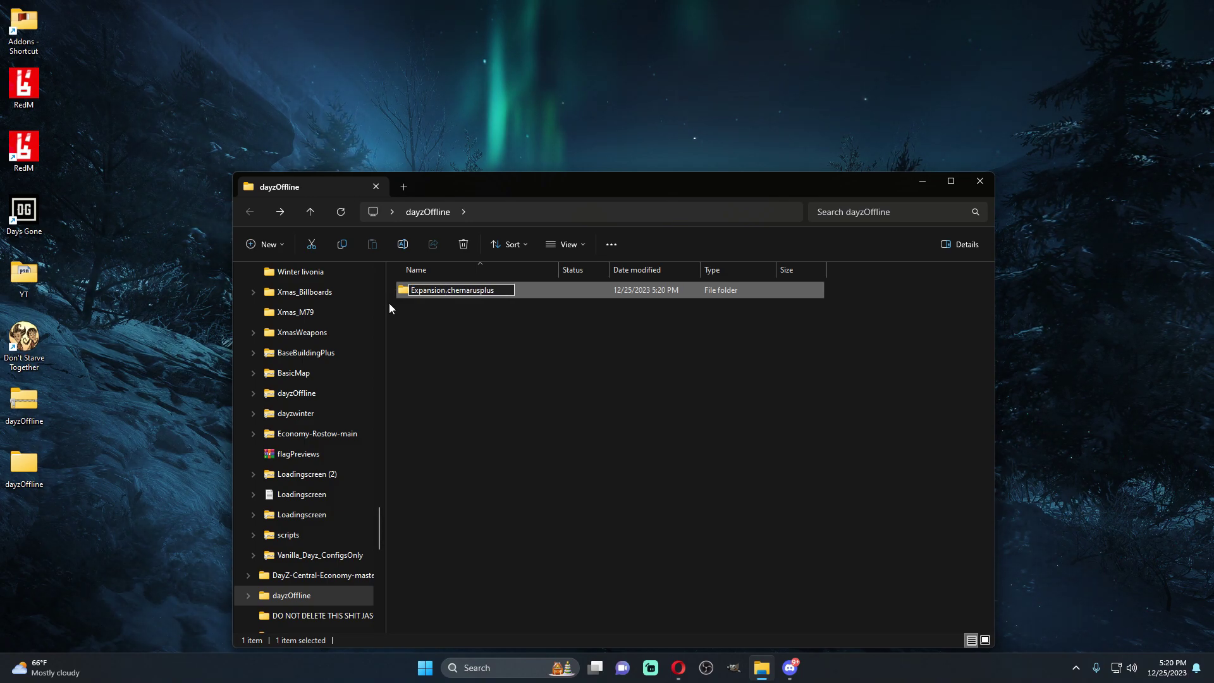
{"action": "key", "text": "Return"}
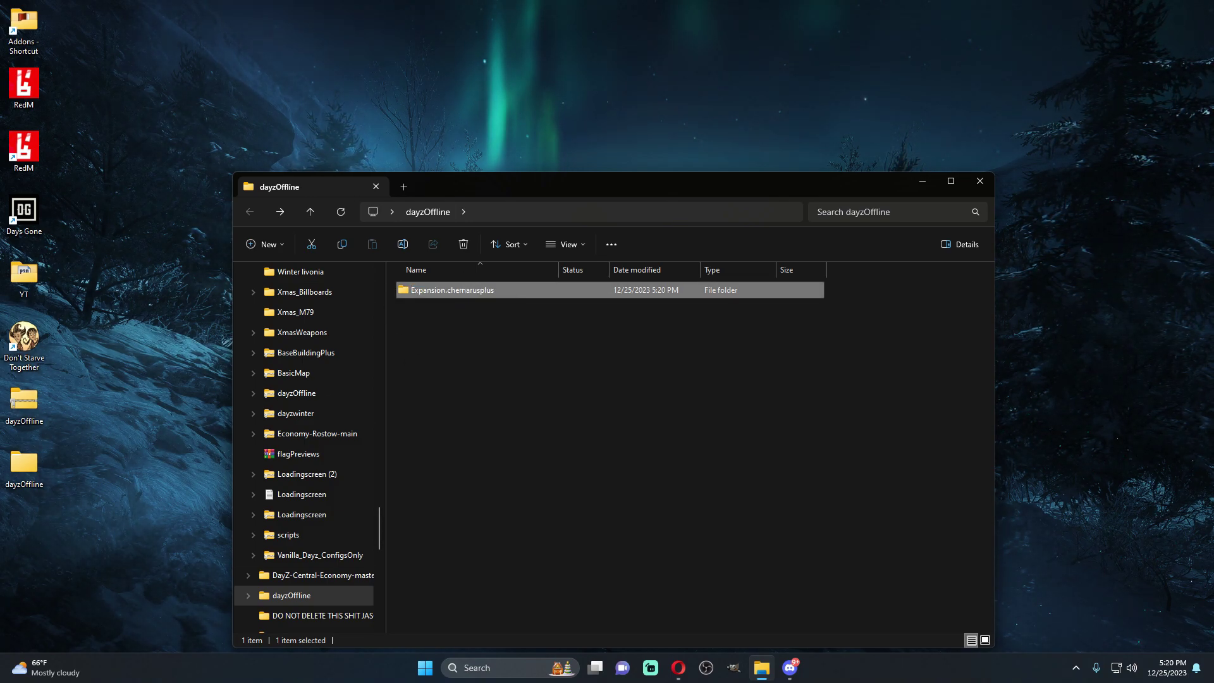
- Delete dayzOffline.zip from the server's mpmissions folder
{"action": "left_click", "coordinate": [678, 668]}
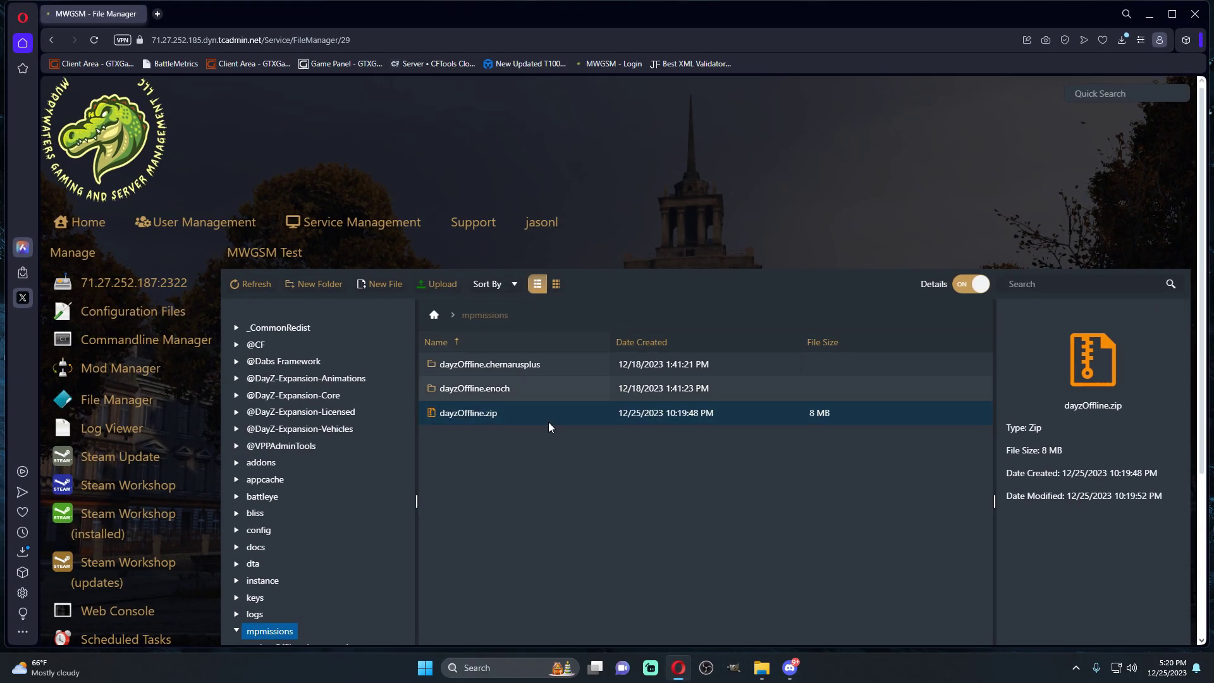
{"action": "key", "text": "Delete"}
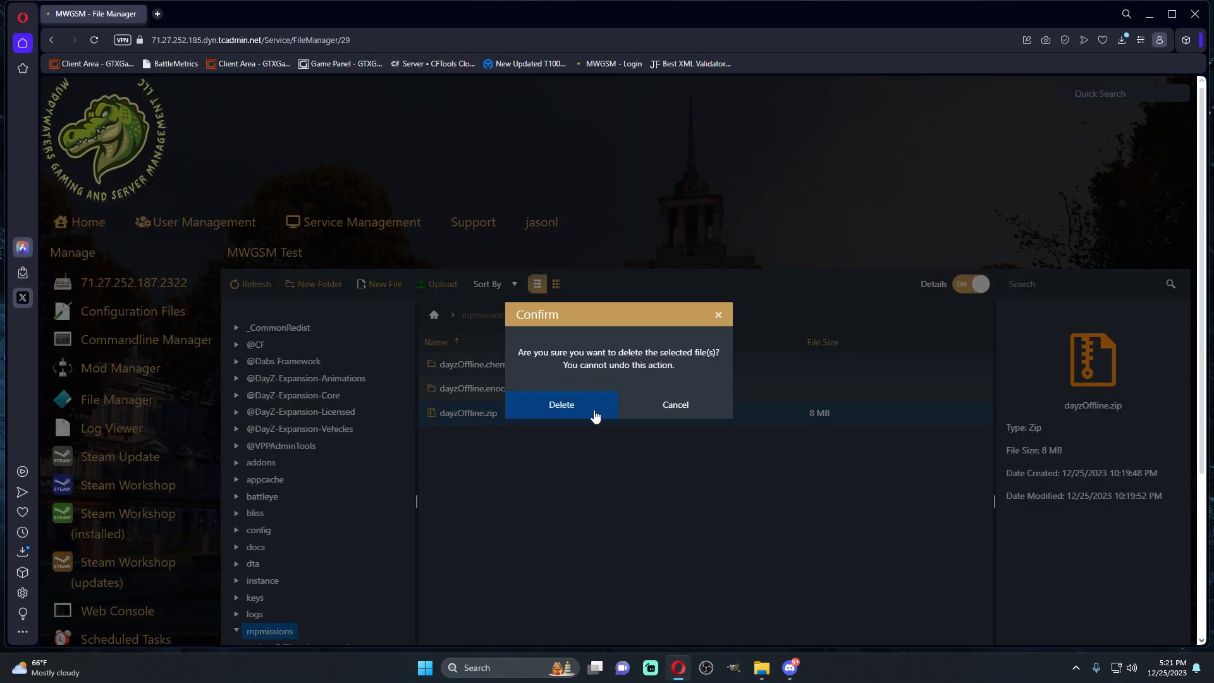
{"action": "left_click", "coordinate": [559, 406]}
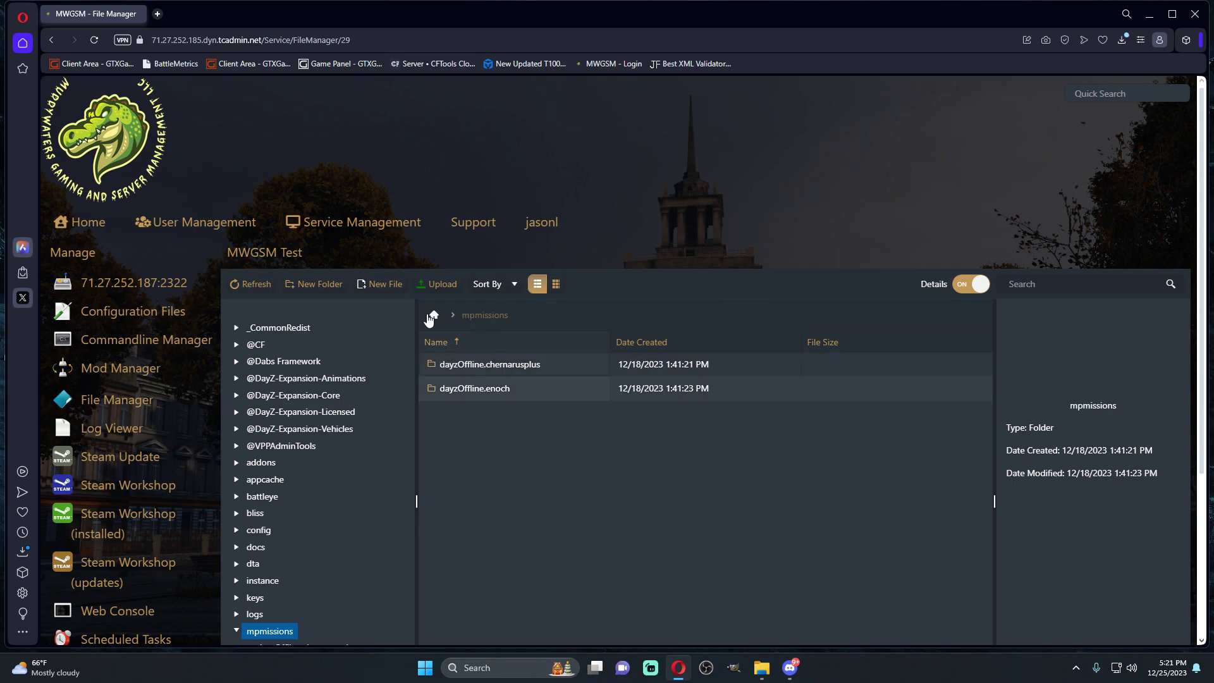
- Upload the Expansion.chernarusplus folder (66 files) into mpmissions
{"action": "left_click", "coordinate": [442, 285]}
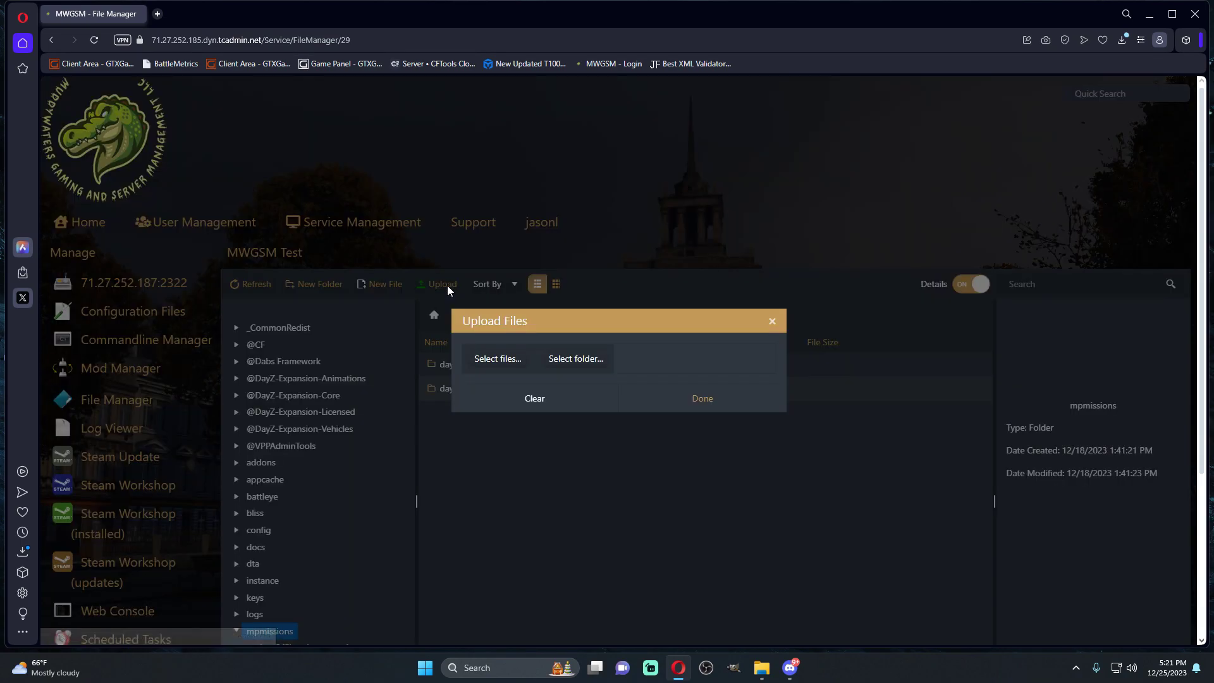
{"action": "left_click", "coordinate": [568, 357]}
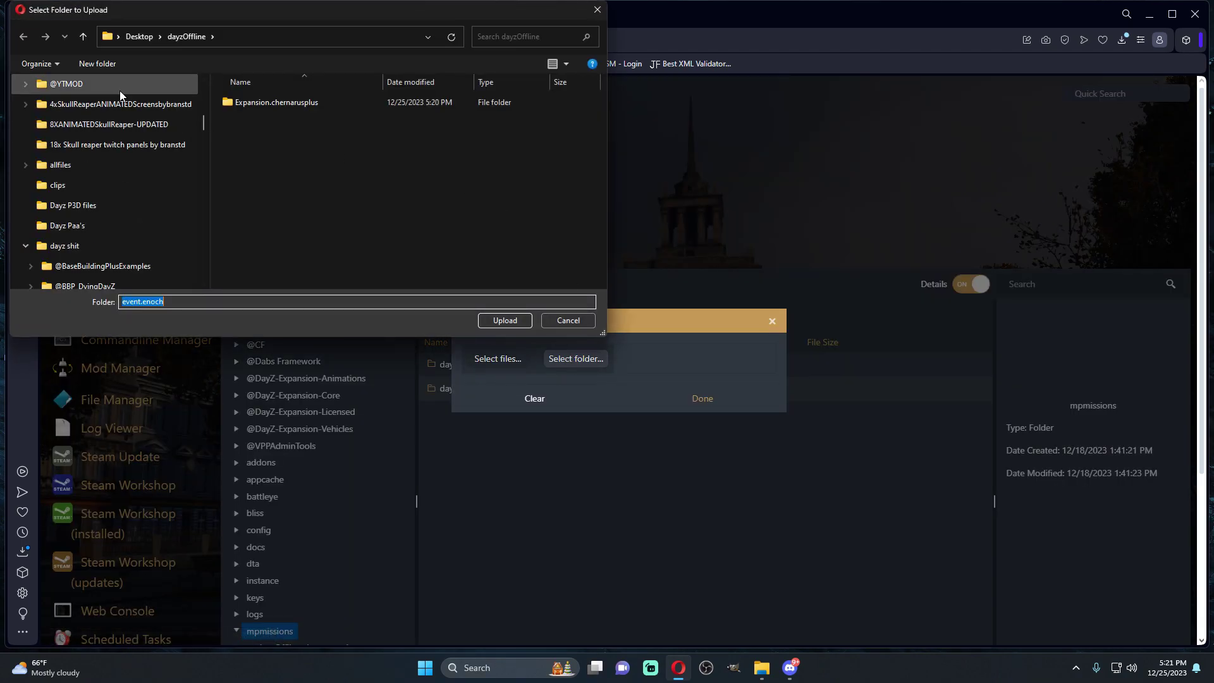
{"action": "left_click", "coordinate": [268, 102]}
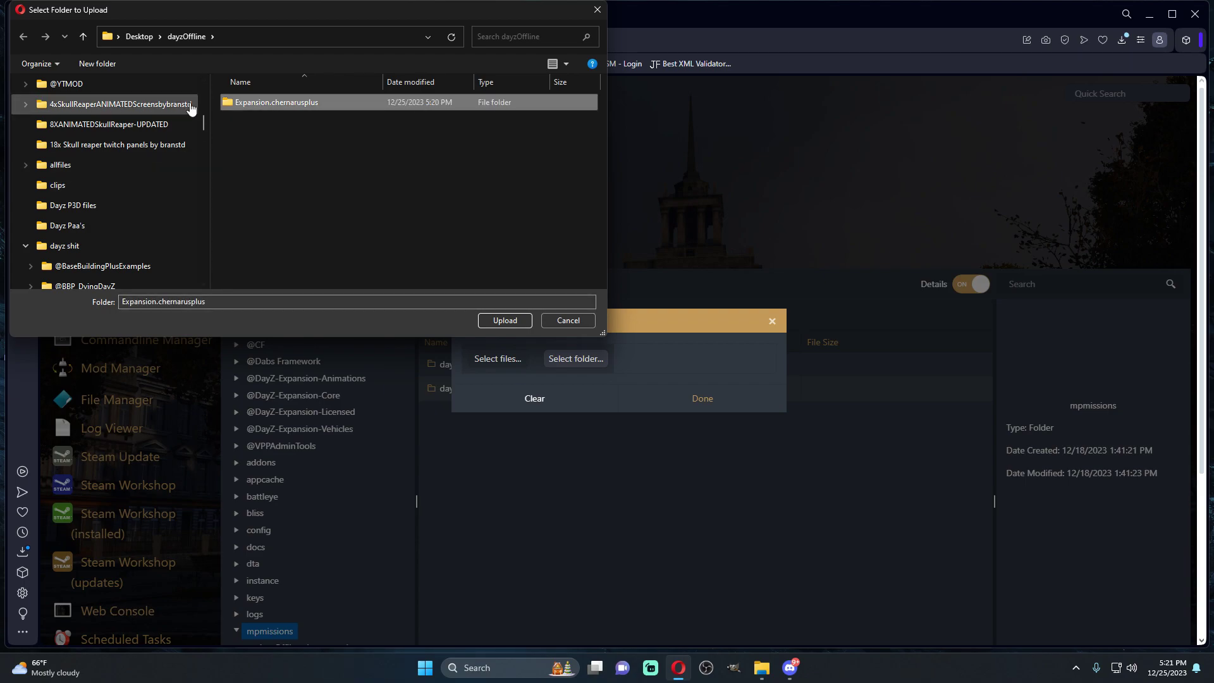
{"action": "left_click", "coordinate": [503, 320]}
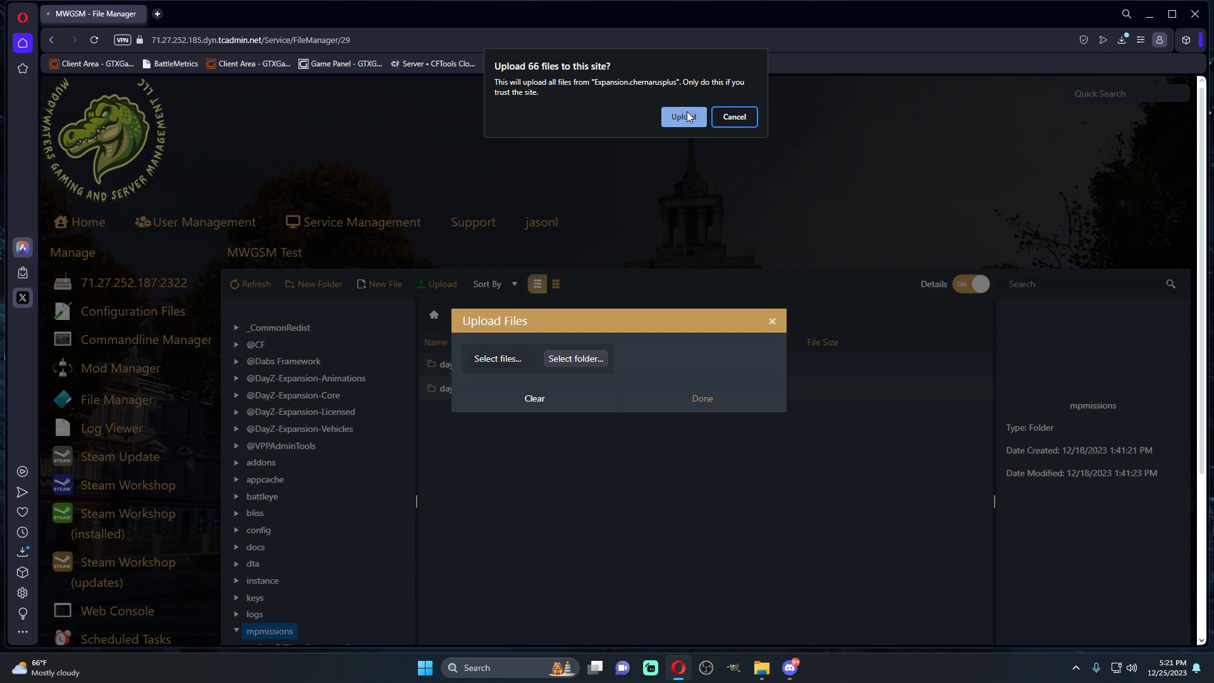
{"action": "left_click", "coordinate": [687, 116]}
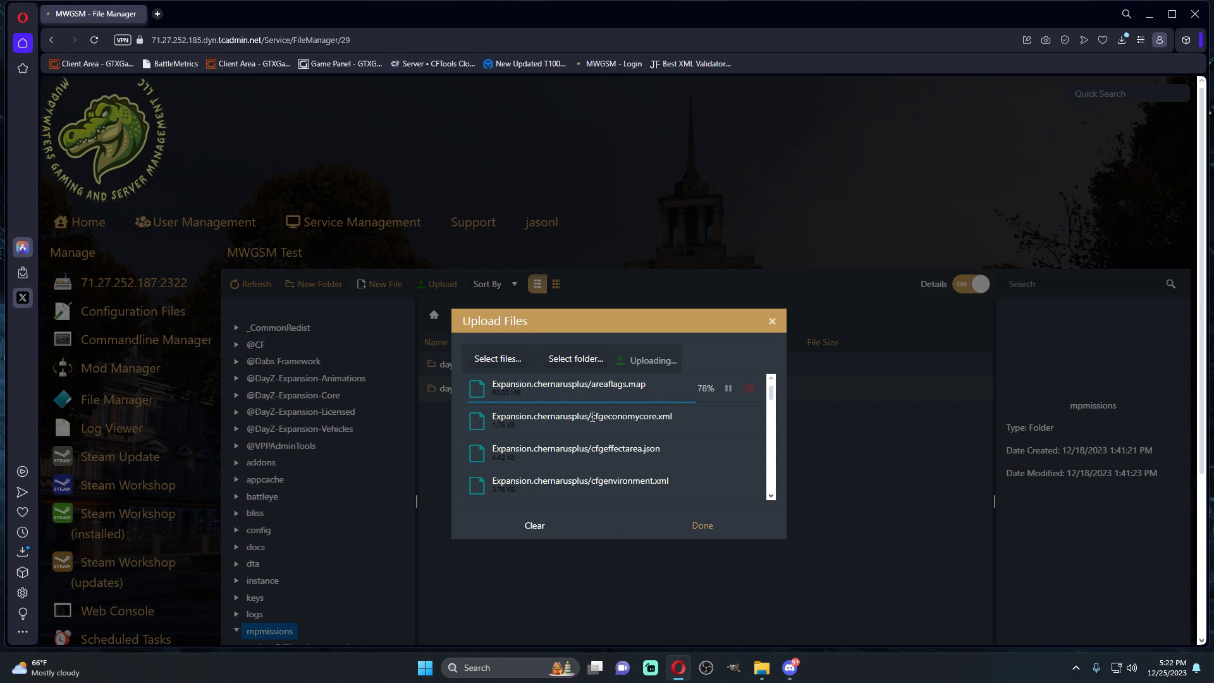
{"action": "scroll", "coordinate": [578, 408], "scroll_direction": "down", "scroll_amount": 10}
- Open the uploaded Expansion.chernarusplus folder and inspect its db and env subfolders
{"action": "left_click", "coordinate": [689, 526]}
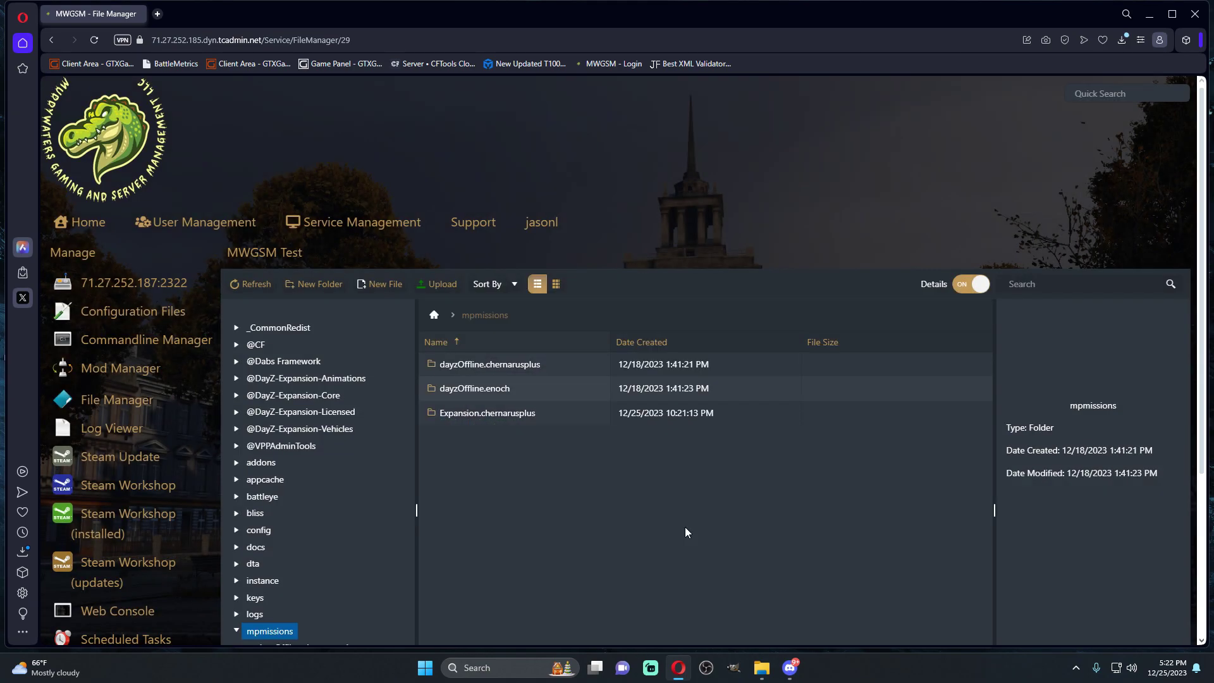
{"action": "double_click", "coordinate": [541, 412]}
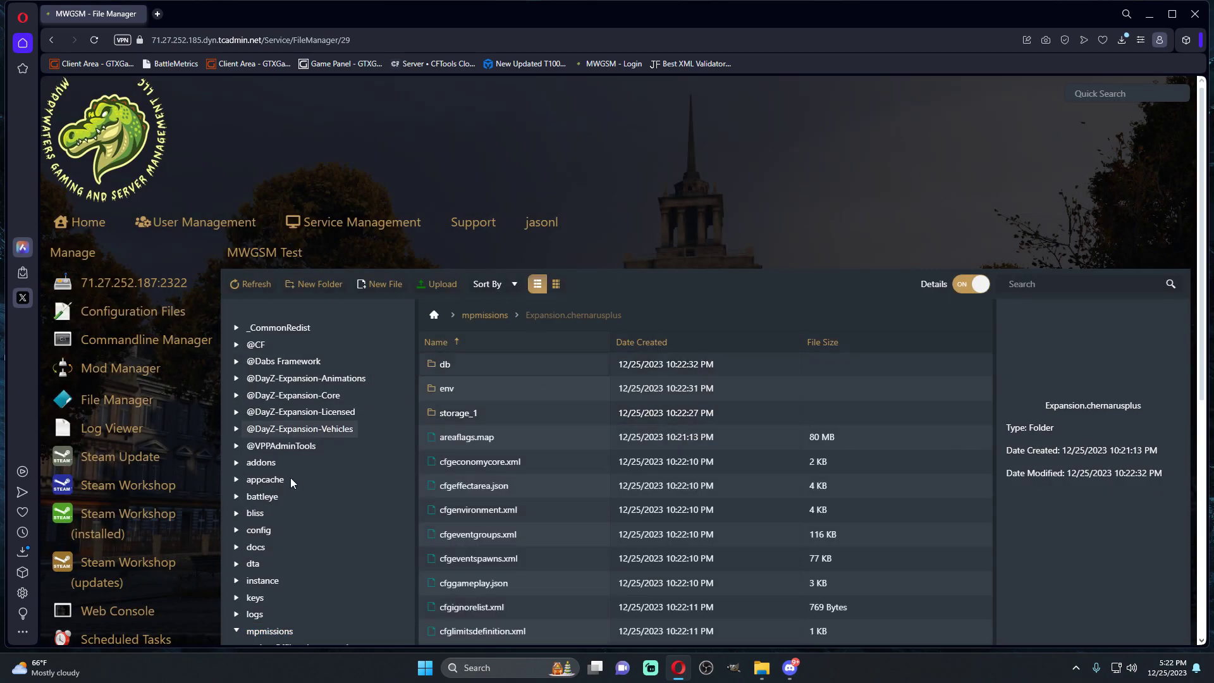
{"action": "left_click", "coordinate": [487, 364]}
{"action": "double_click", "coordinate": [475, 371]}
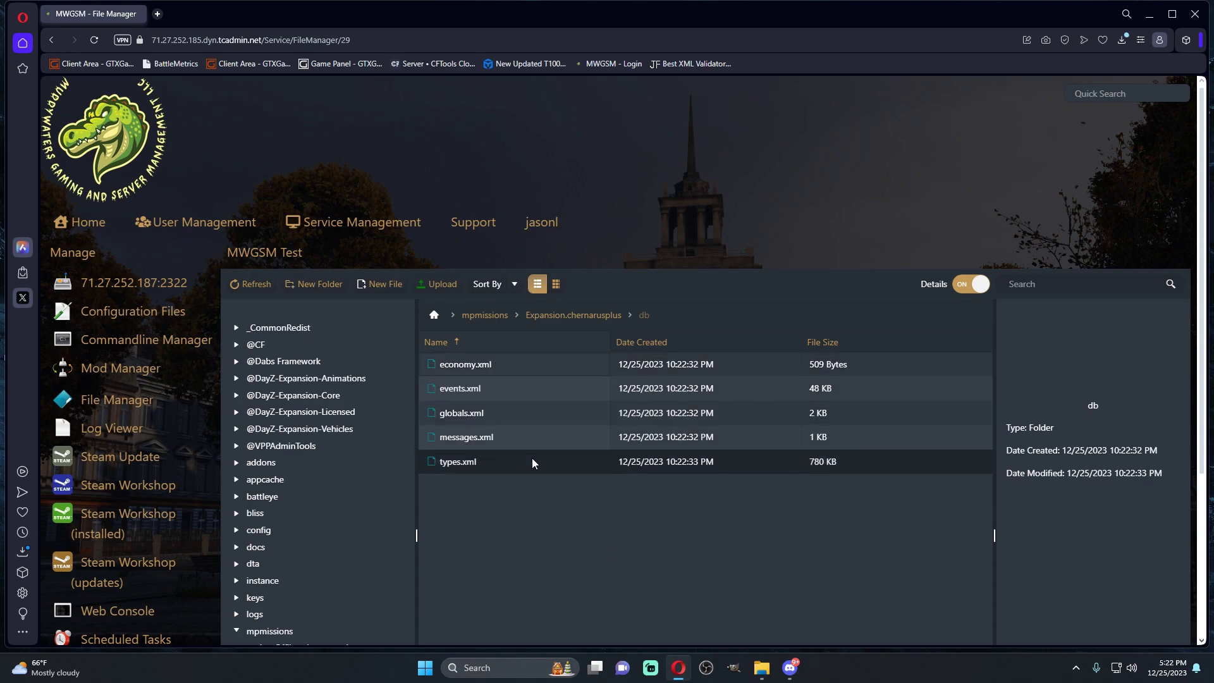
{"action": "left_click", "coordinate": [550, 315]}
{"action": "double_click", "coordinate": [539, 392]}
{"action": "scroll", "coordinate": [525, 370], "scroll_direction": "down", "scroll_amount": 2}
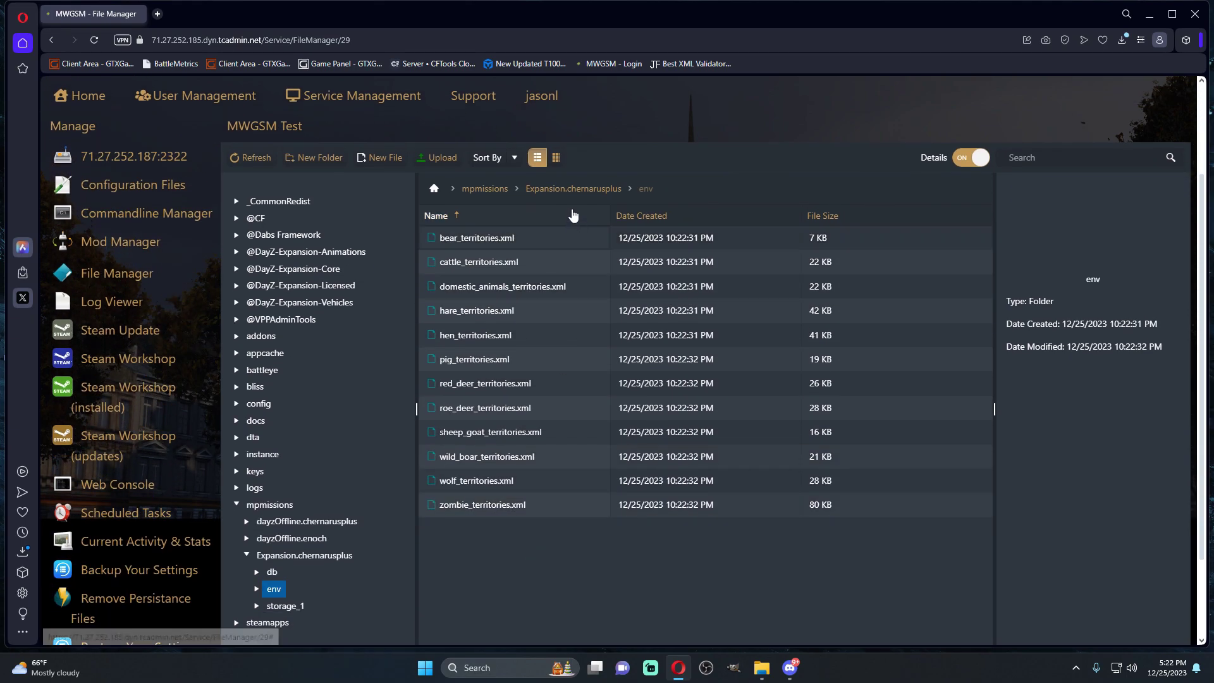
{"action": "left_click", "coordinate": [550, 188]}
- Delete the storage_1 folder from Expansion.chernarusplus
{"action": "left_click", "coordinate": [517, 283]}
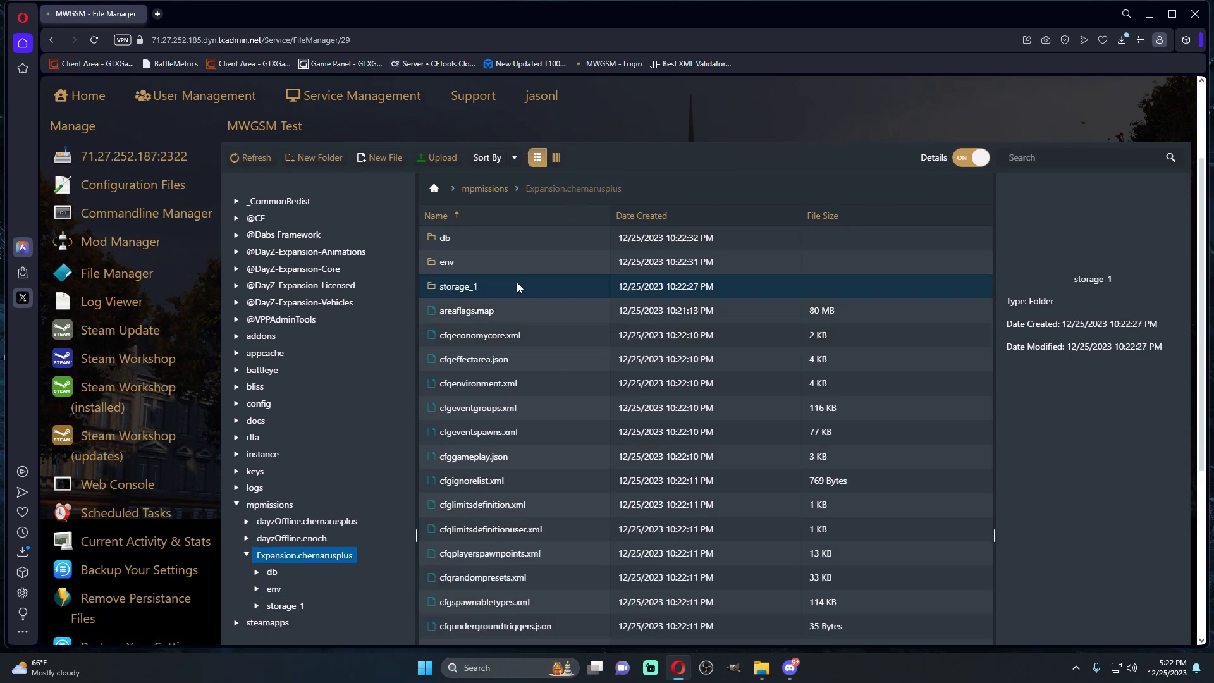
{"action": "key", "text": "Delete"}
{"action": "left_click", "coordinate": [561, 405]}
{"action": "scroll", "coordinate": [569, 400], "scroll_direction": "down", "scroll_amount": 2}
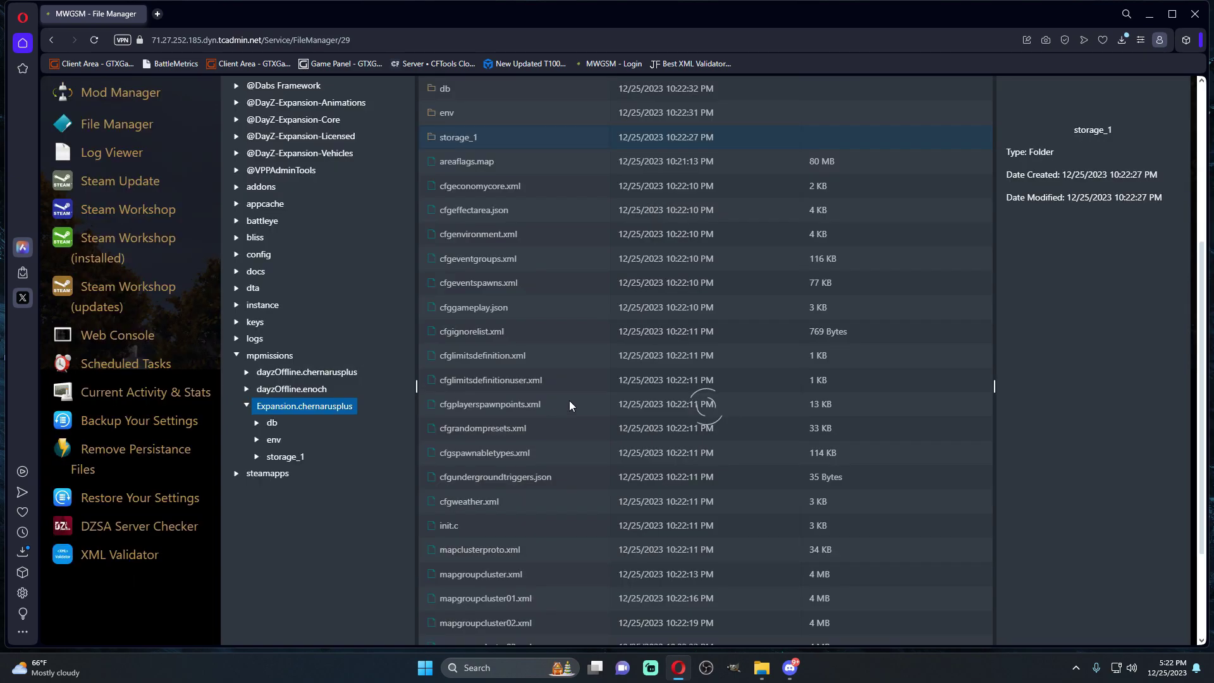
{"action": "scroll", "coordinate": [517, 218], "scroll_direction": "down", "scroll_amount": 2}
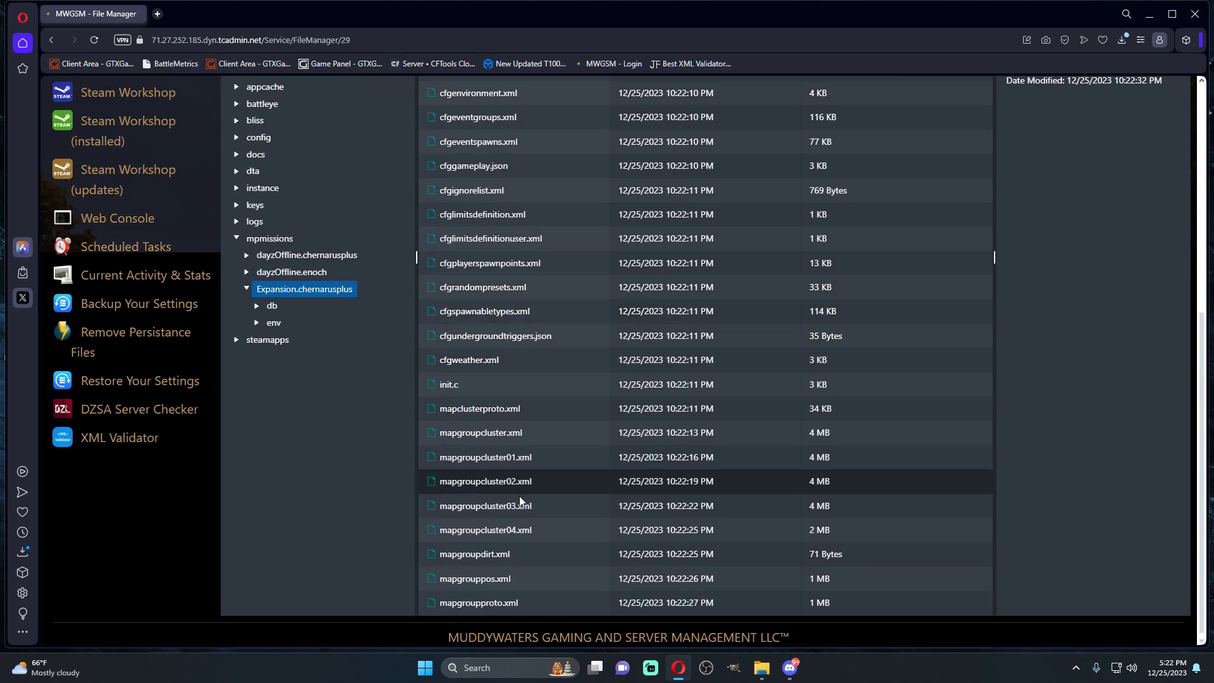
{"action": "scroll", "coordinate": [484, 353], "scroll_direction": "up", "scroll_amount": 6}
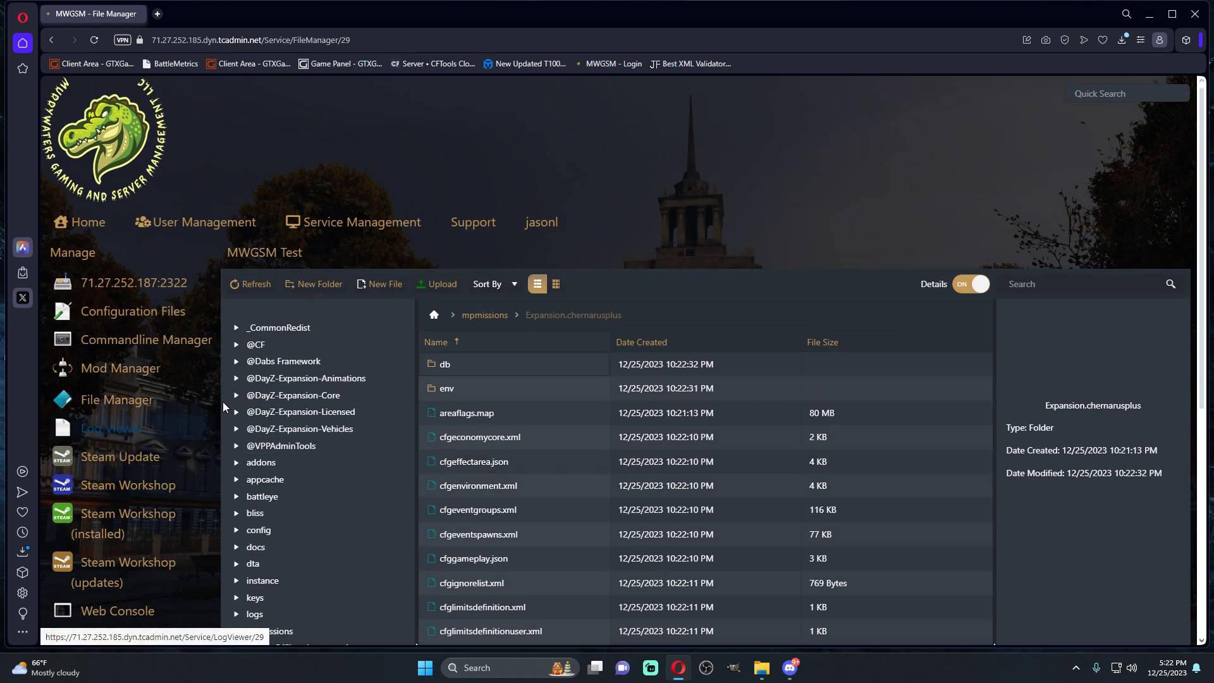
- Open serverDZ.cfg from Configuration Files in the text editor
{"action": "left_click", "coordinate": [108, 312]}
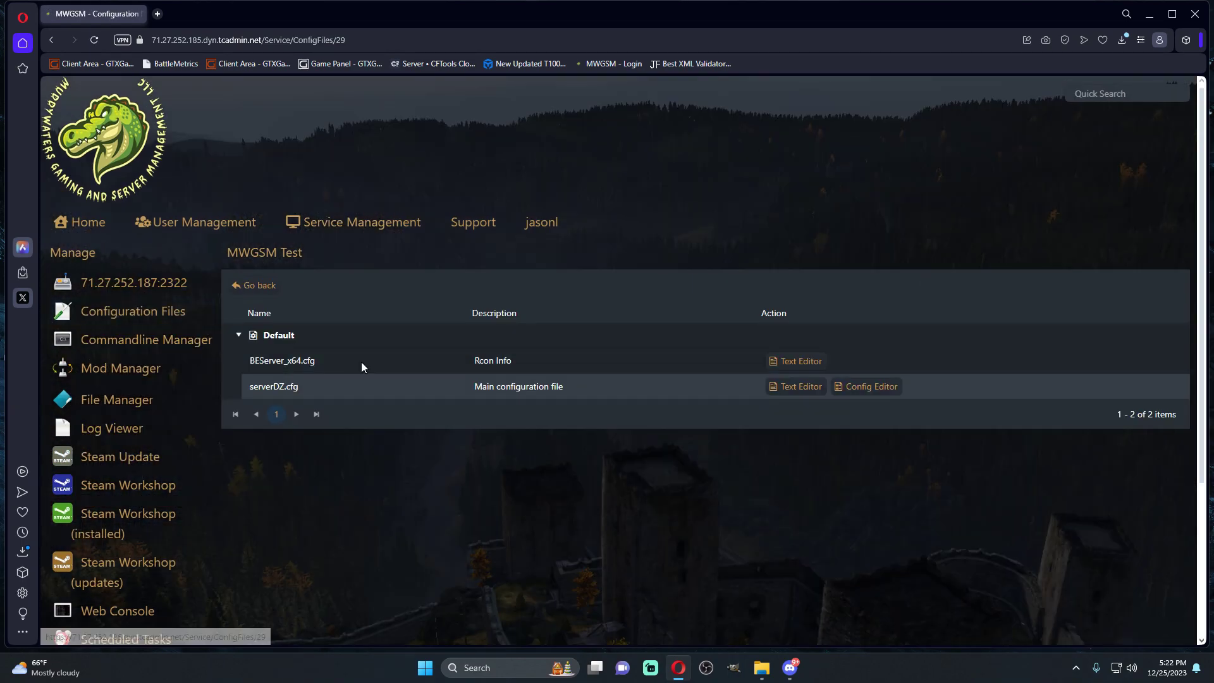
{"action": "left_click", "coordinate": [795, 387]}
{"action": "scroll", "coordinate": [541, 366], "scroll_direction": "down", "scroll_amount": 2}
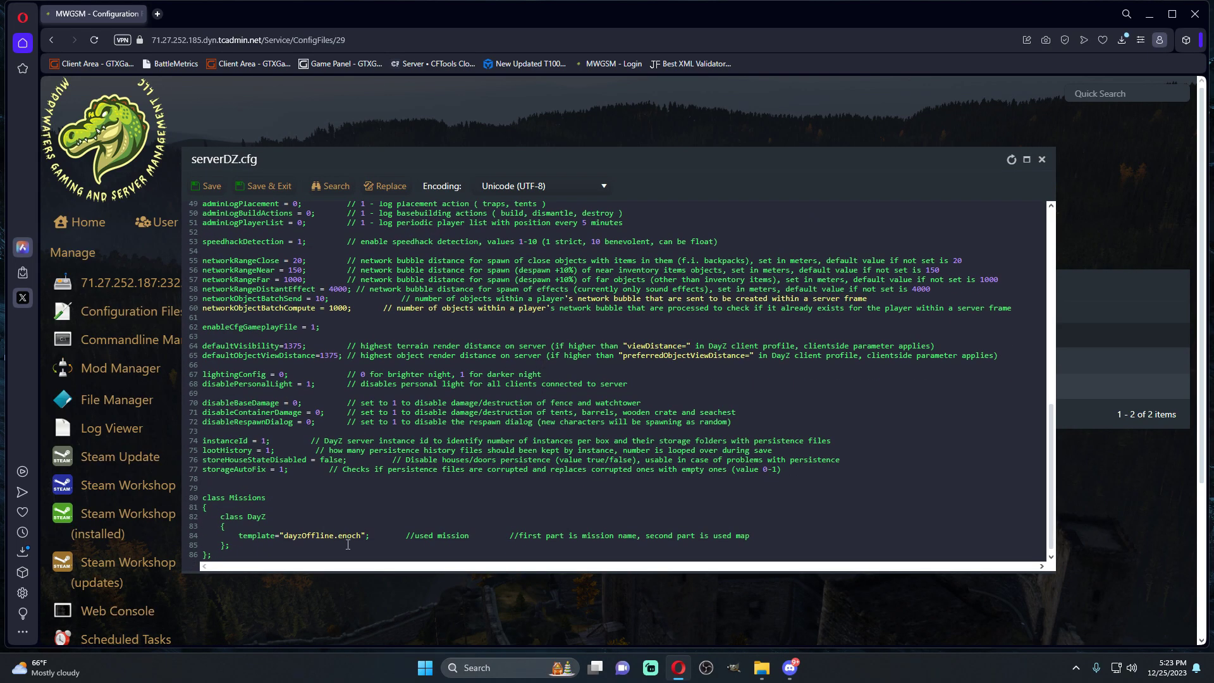
- Replace the dayzOffline.enoch mission template on line 84 with Expansion.chernarusplus
{"action": "left_click_drag", "start_coordinate": [361, 535], "coordinate": [282, 536]}
{"action": "key", "text": "ctrl+l"}
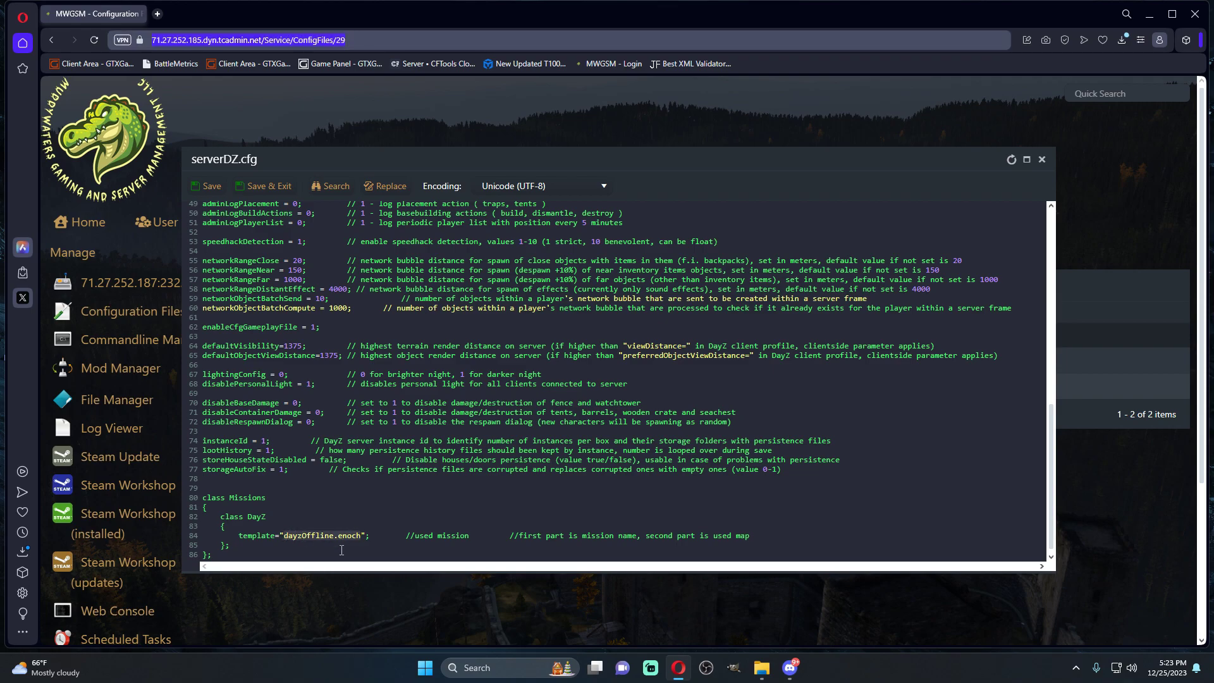
{"action": "type", "text": "xpansion"}
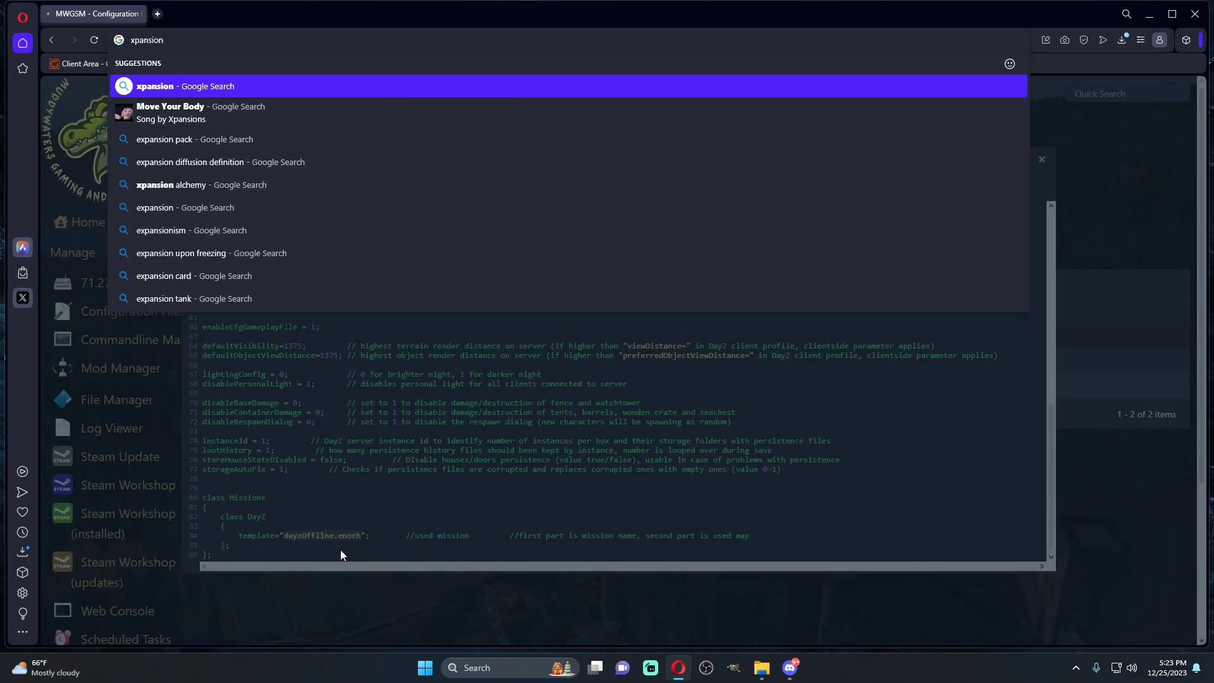
{"action": "left_click", "coordinate": [340, 550]}
{"action": "type", "text": "E"}
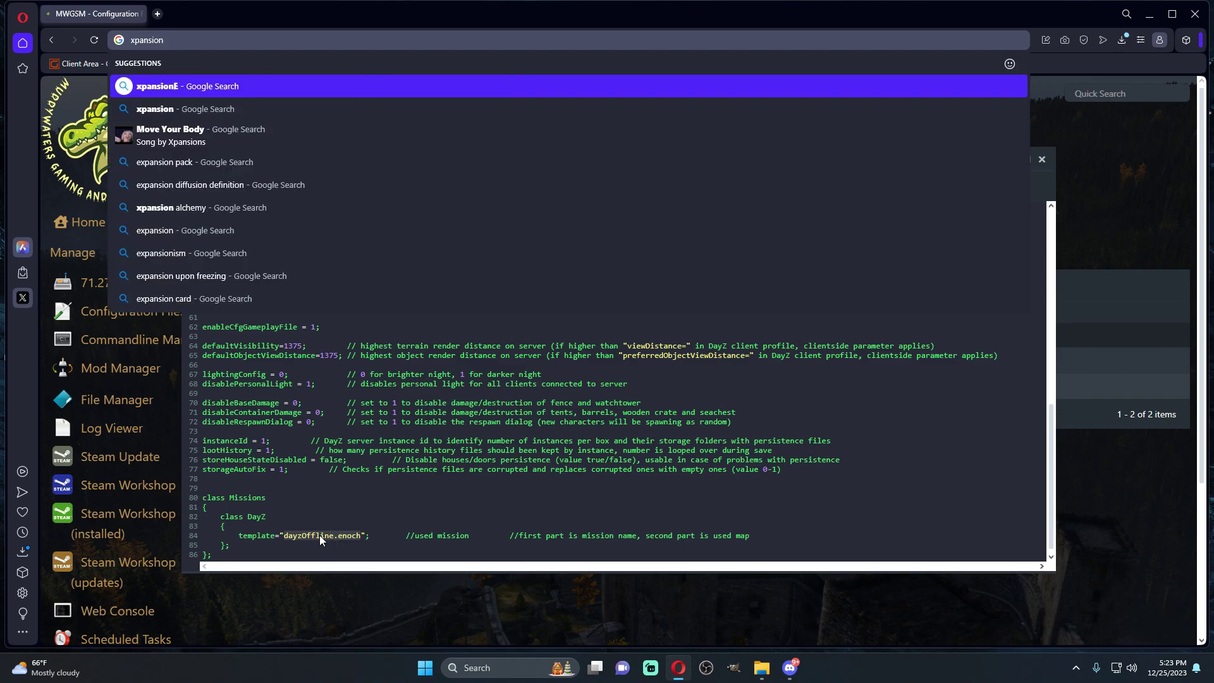
{"action": "left_click", "coordinate": [363, 541]}
{"action": "left_click", "coordinate": [362, 541]}
{"action": "left_click_drag", "start_coordinate": [362, 540], "coordinate": [290, 540]}
{"action": "key", "text": "BackSpace"}
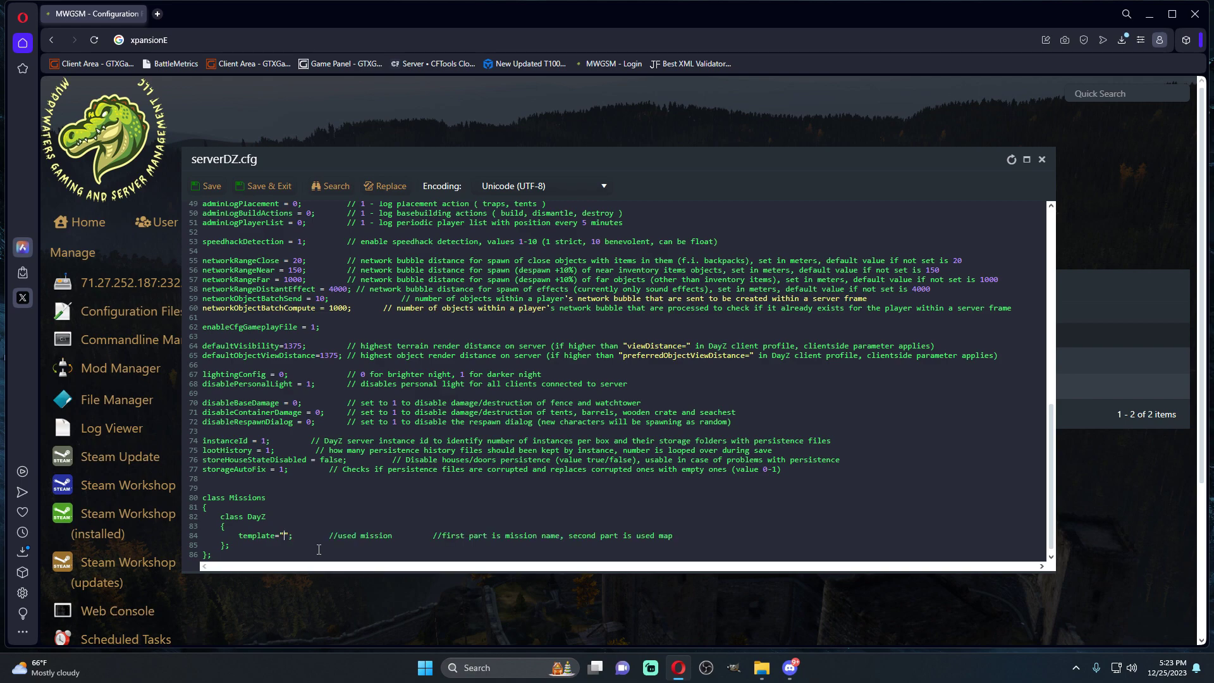
{"action": "type", "text": "Expansion"}
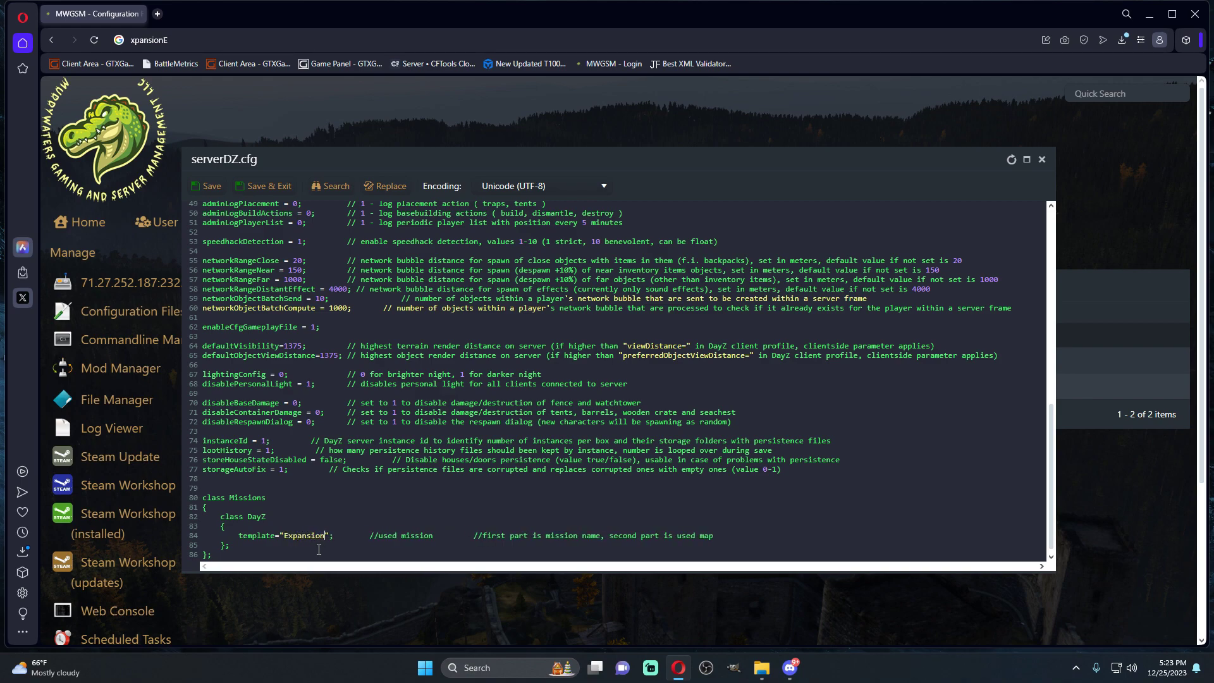
{"action": "type", "text": "."}
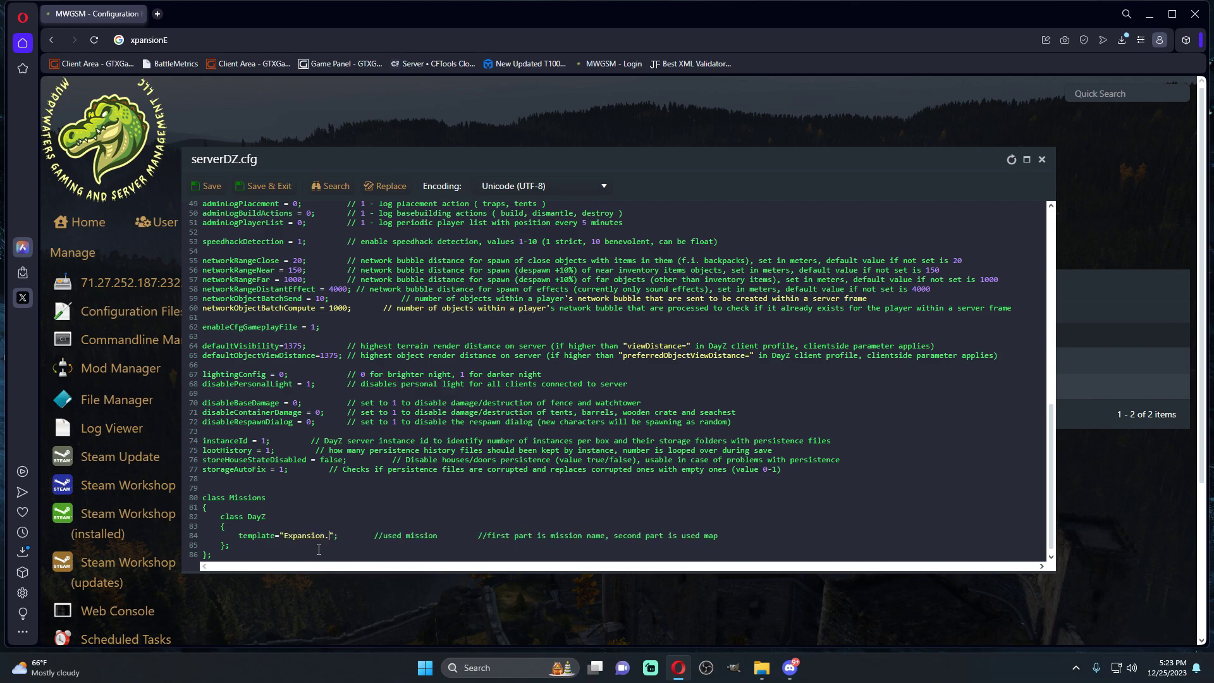
{"action": "type", "text": "chernarus"}
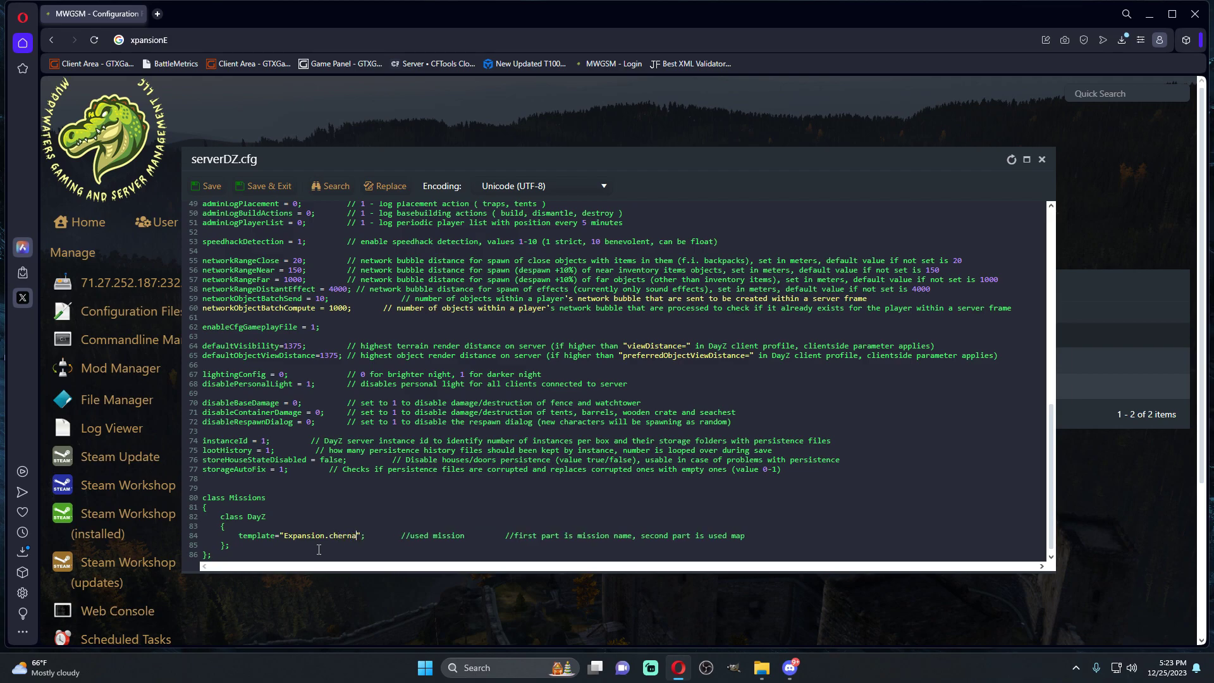
{"action": "type", "text": "plus"}
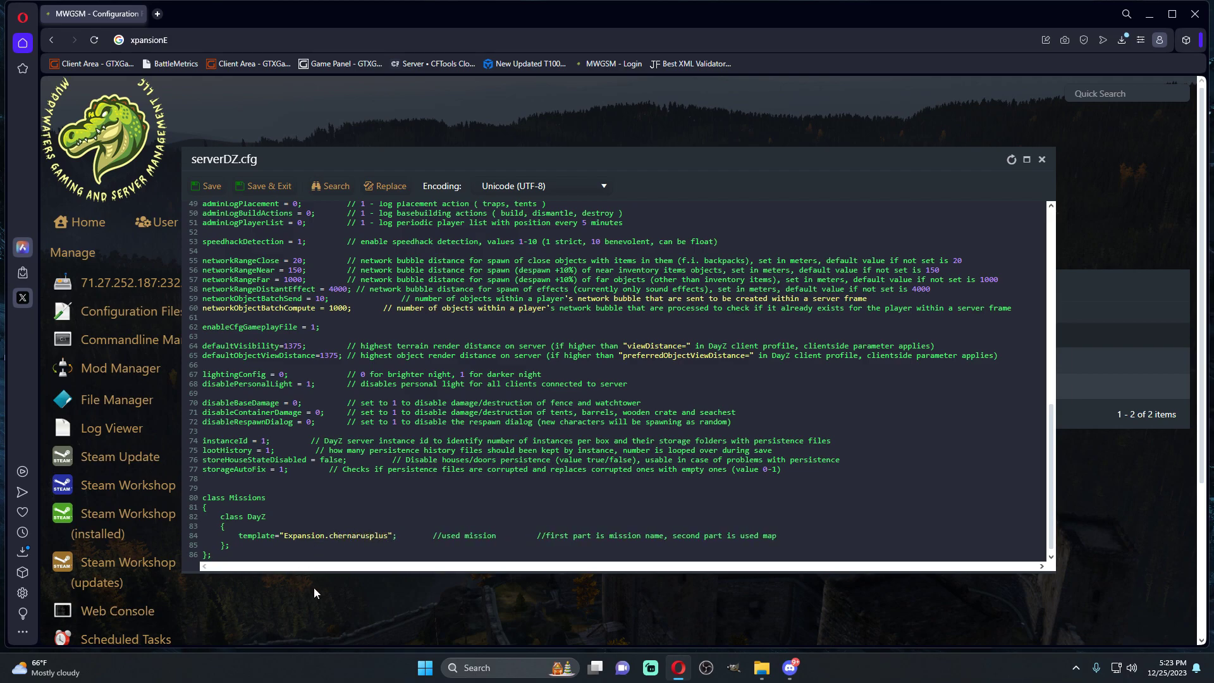
{"action": "scroll", "coordinate": [299, 319], "scroll_direction": "down", "scroll_amount": 3}
{"action": "scroll", "coordinate": [1102, 306], "scroll_direction": "up", "scroll_amount": 3}
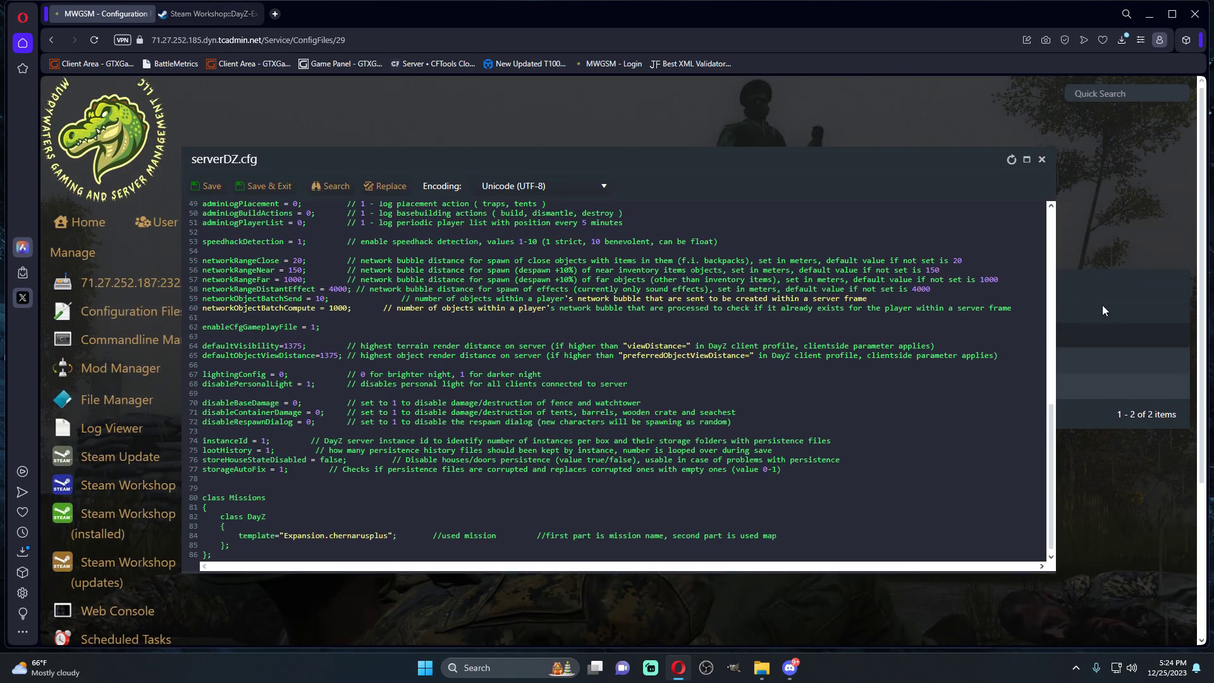
- Close the serverDZ.cfg editor and browse to mpmissions, showing both dayzOffline missions and Expansion.chernarusplus
{"action": "left_click", "coordinate": [1040, 153]}
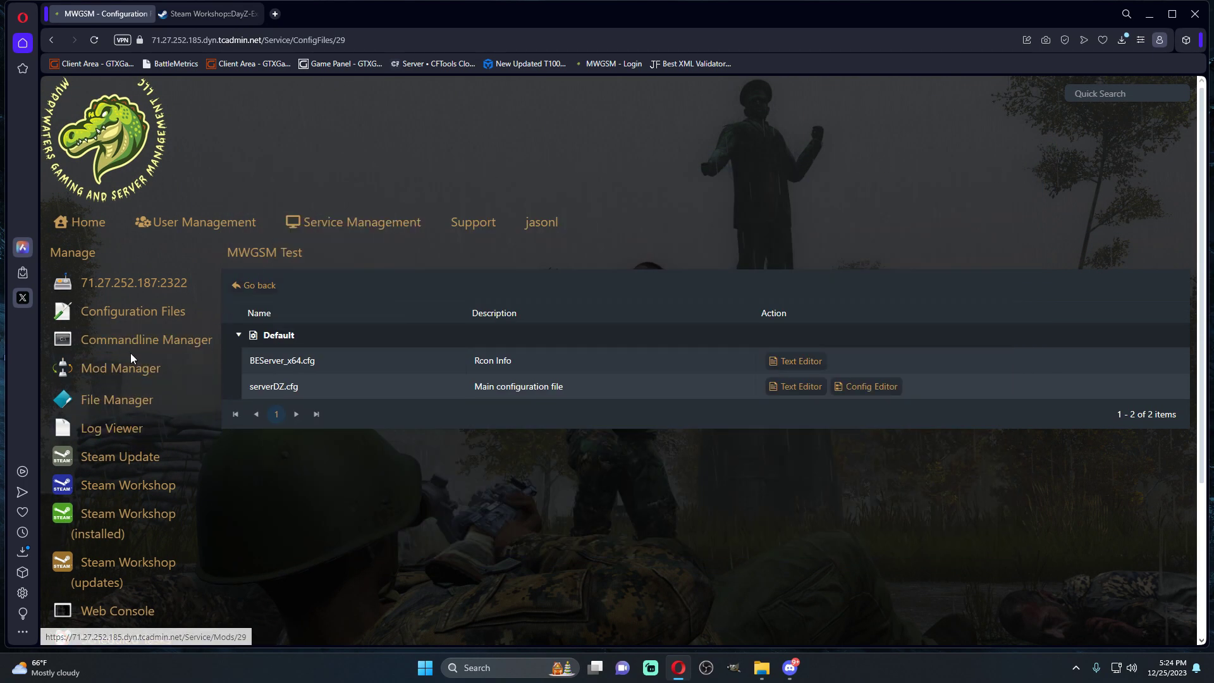
{"action": "left_click", "coordinate": [109, 401]}
{"action": "scroll", "coordinate": [385, 371], "scroll_direction": "down", "scroll_amount": 5}
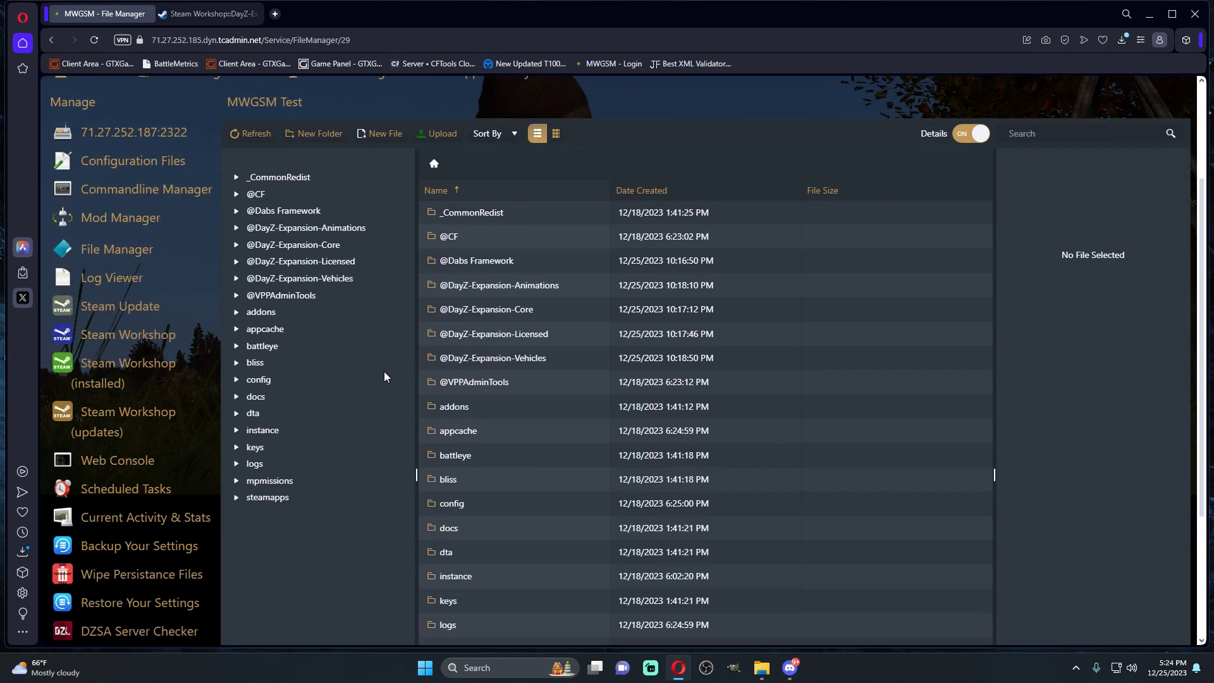
{"action": "left_click", "coordinate": [272, 376]}
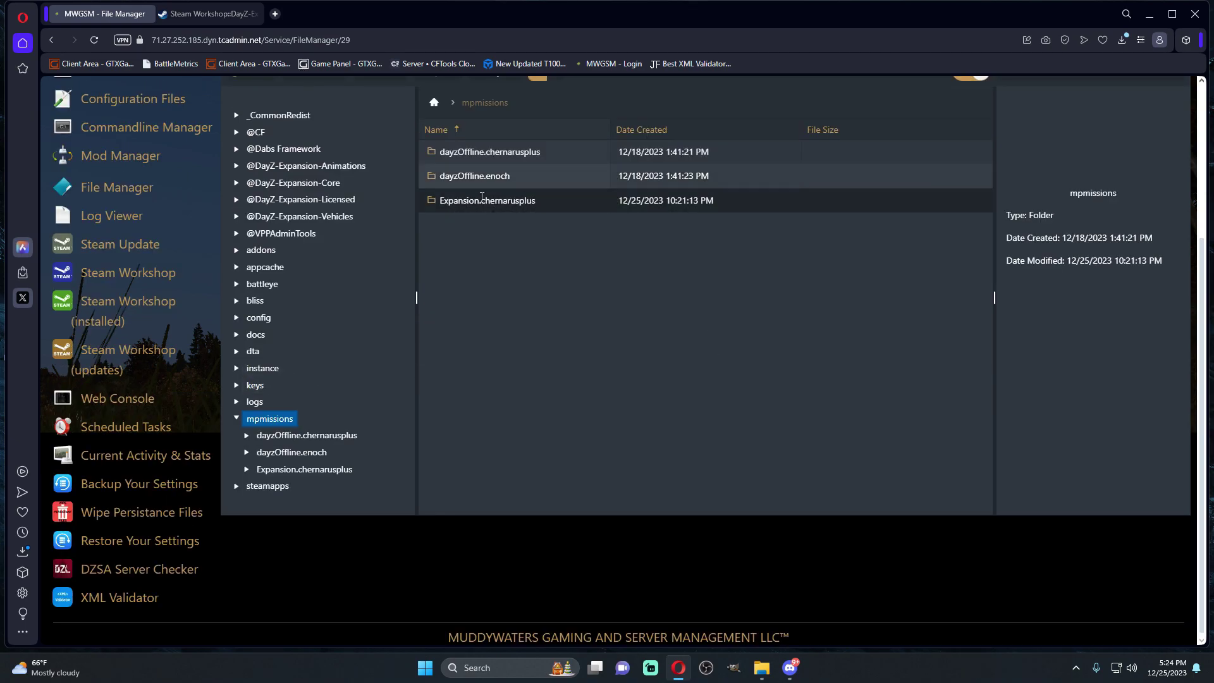
{"action": "scroll", "coordinate": [485, 276], "scroll_direction": "up", "scroll_amount": 3}
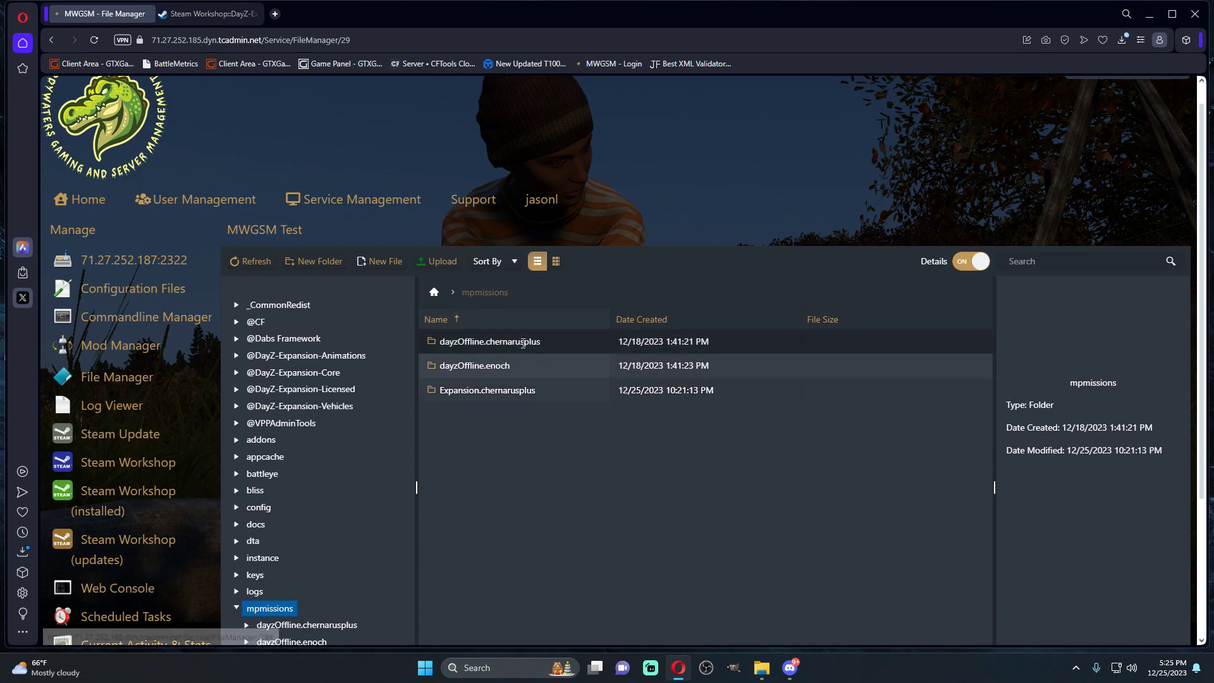
{"action": "scroll", "coordinate": [392, 254], "scroll_direction": "up", "scroll_amount": 1}
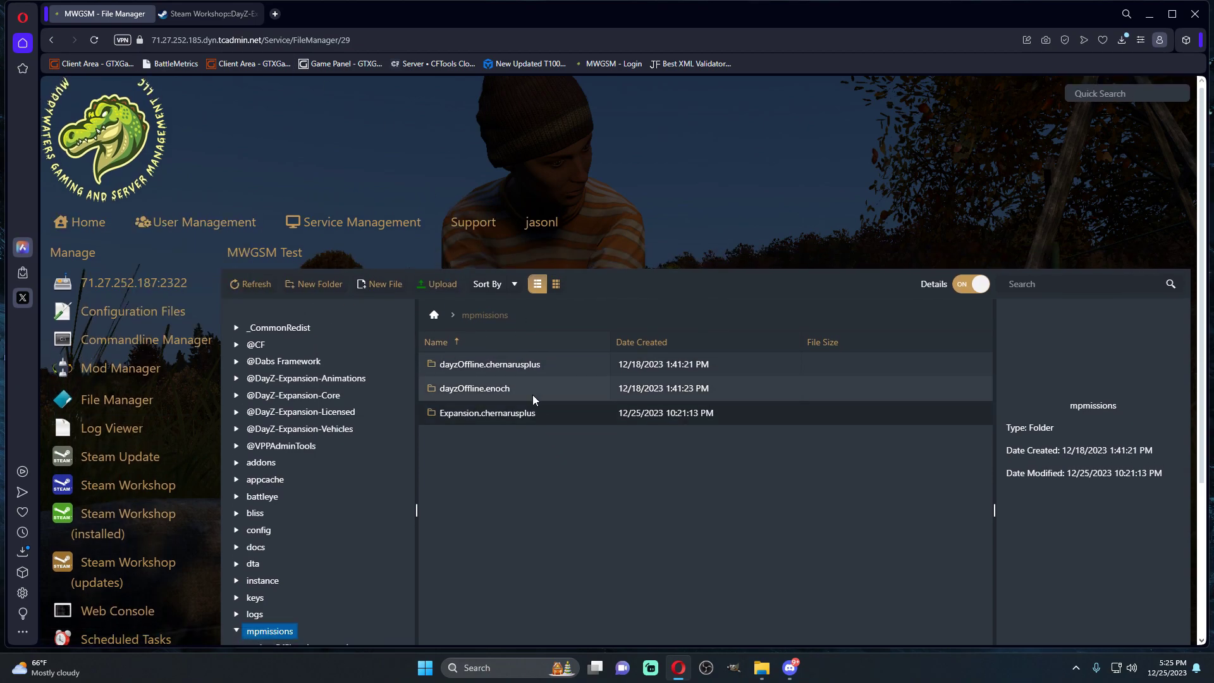
- Open the Expansion installation guide linked from the DayZ-Expansion Steam Workshop page
{"action": "left_click", "coordinate": [214, 13]}
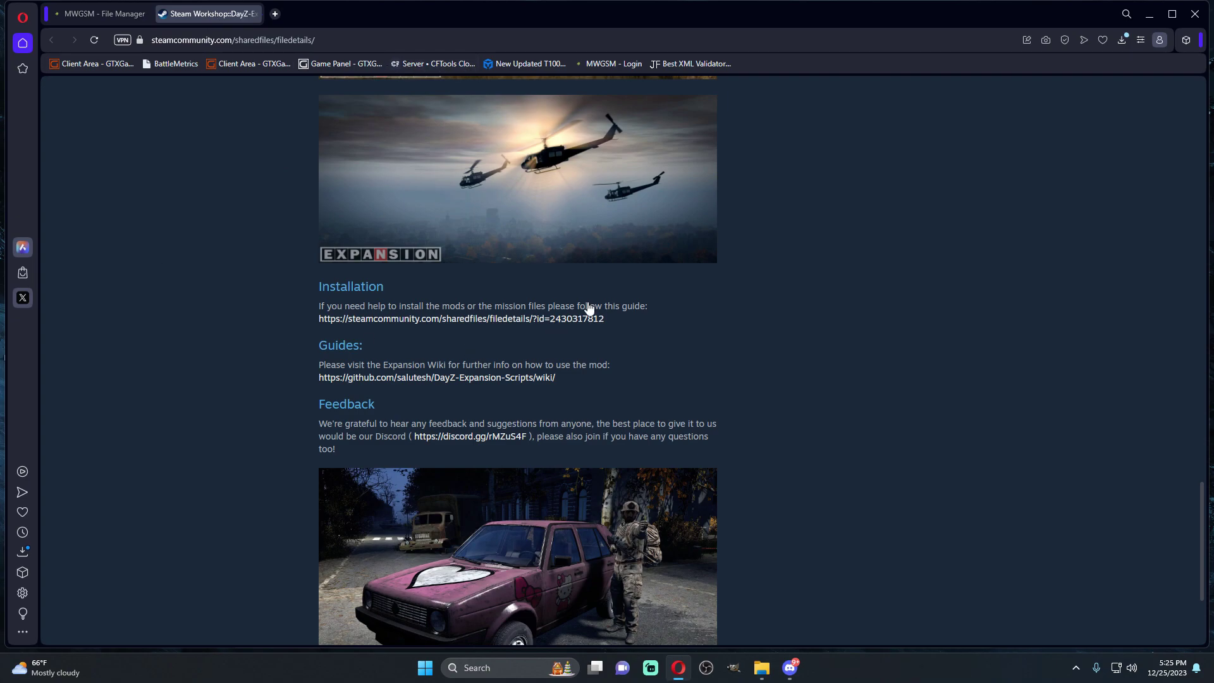
{"action": "scroll", "coordinate": [284, 209], "scroll_direction": "up", "scroll_amount": 4}
{"action": "scroll", "coordinate": [350, 222], "scroll_direction": "down", "scroll_amount": 4}
{"action": "left_click", "coordinate": [490, 319]}
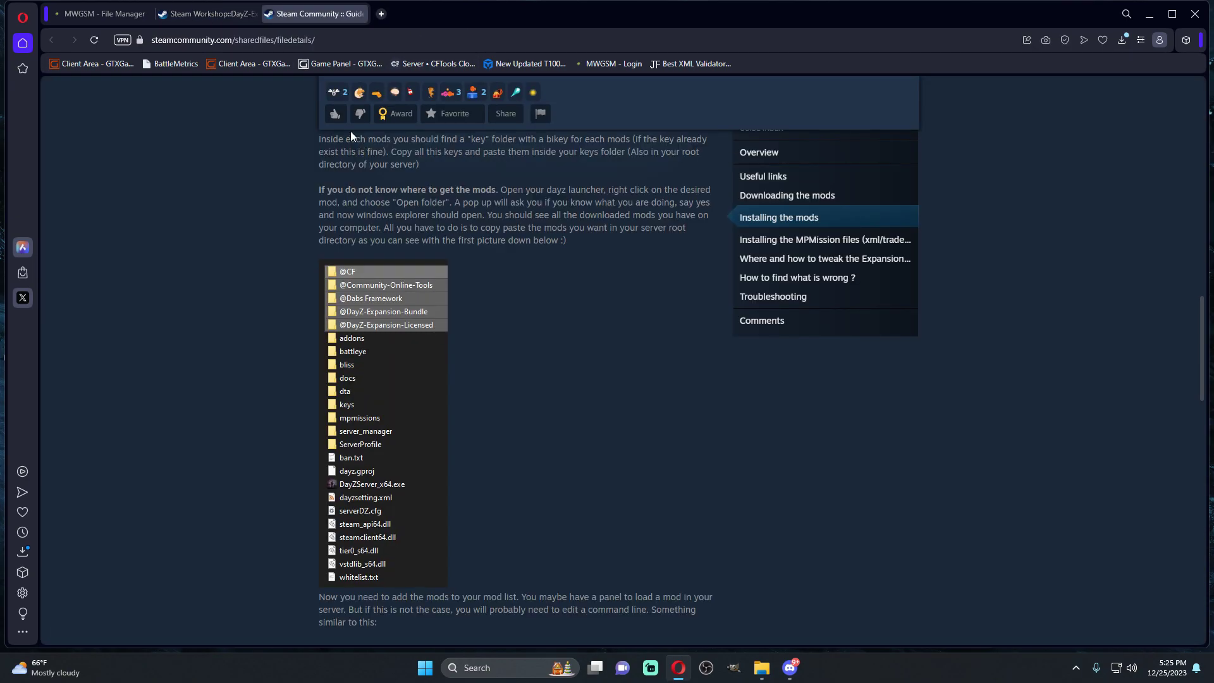
{"action": "scroll", "coordinate": [301, 285], "scroll_direction": "up", "scroll_amount": 5}
{"action": "scroll", "coordinate": [301, 283], "scroll_direction": "down", "scroll_amount": 12}
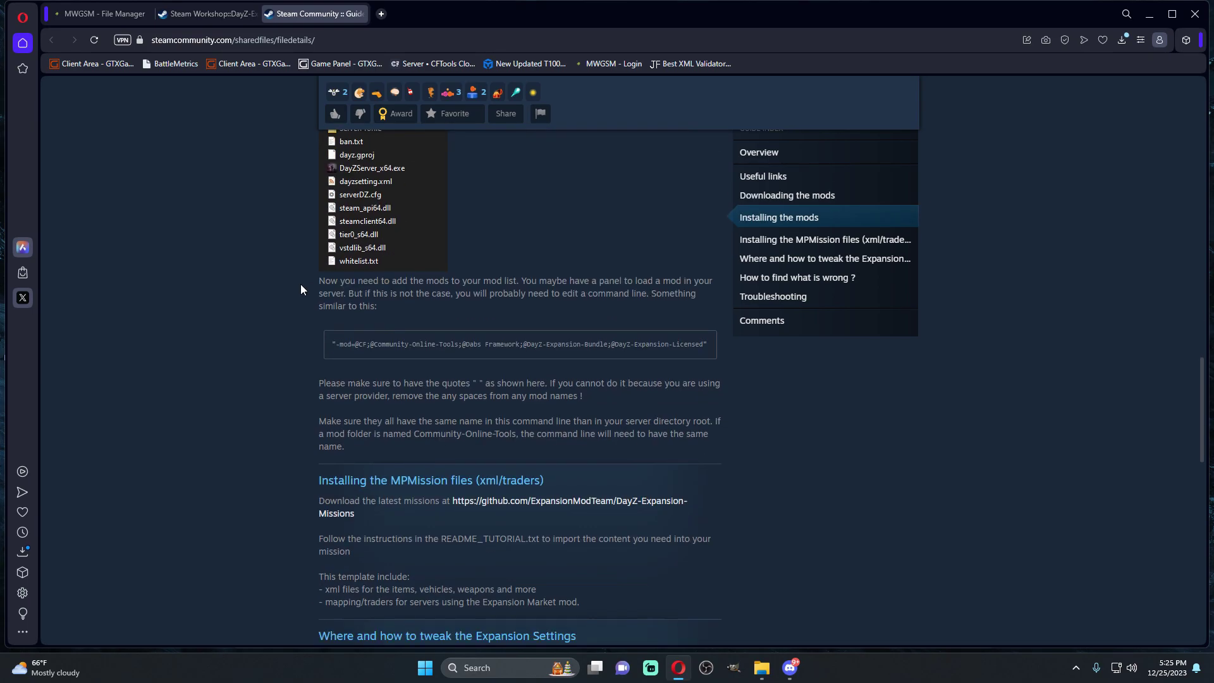
{"action": "scroll", "coordinate": [302, 286], "scroll_direction": "down", "scroll_amount": 1}
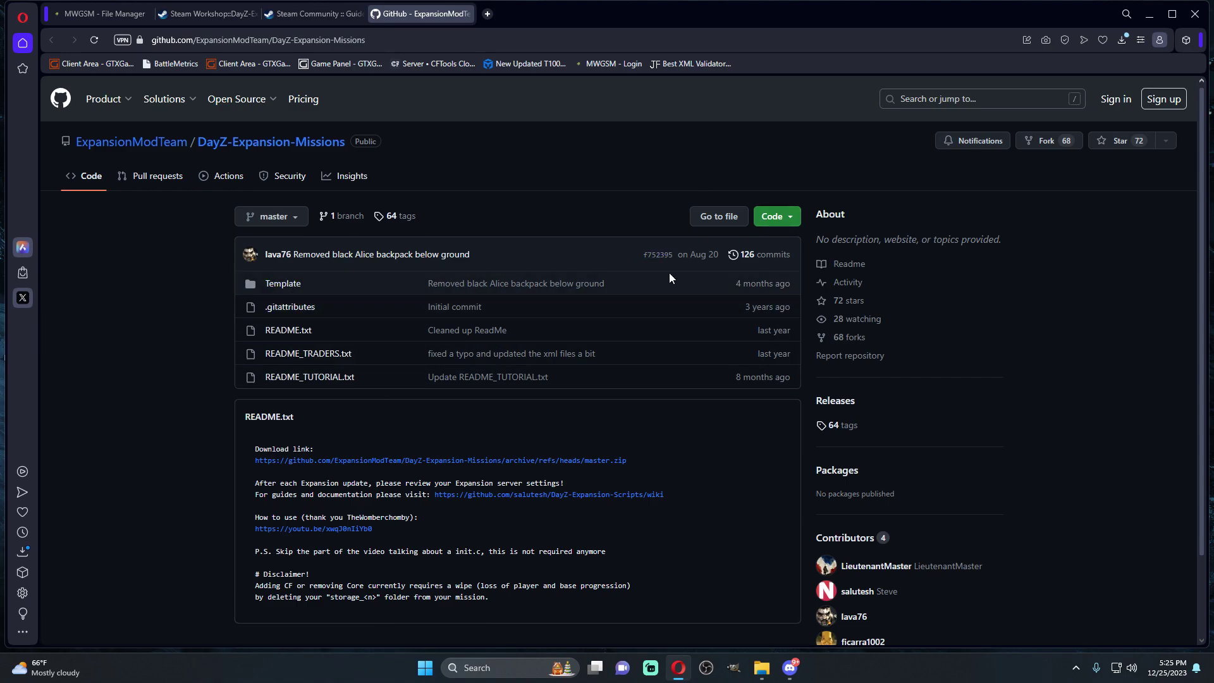
- Show the DayZ-Expansion-Missions GitHub download options, then minimize Opera and close the dayzOffline window
{"action": "left_click", "coordinate": [778, 219]}
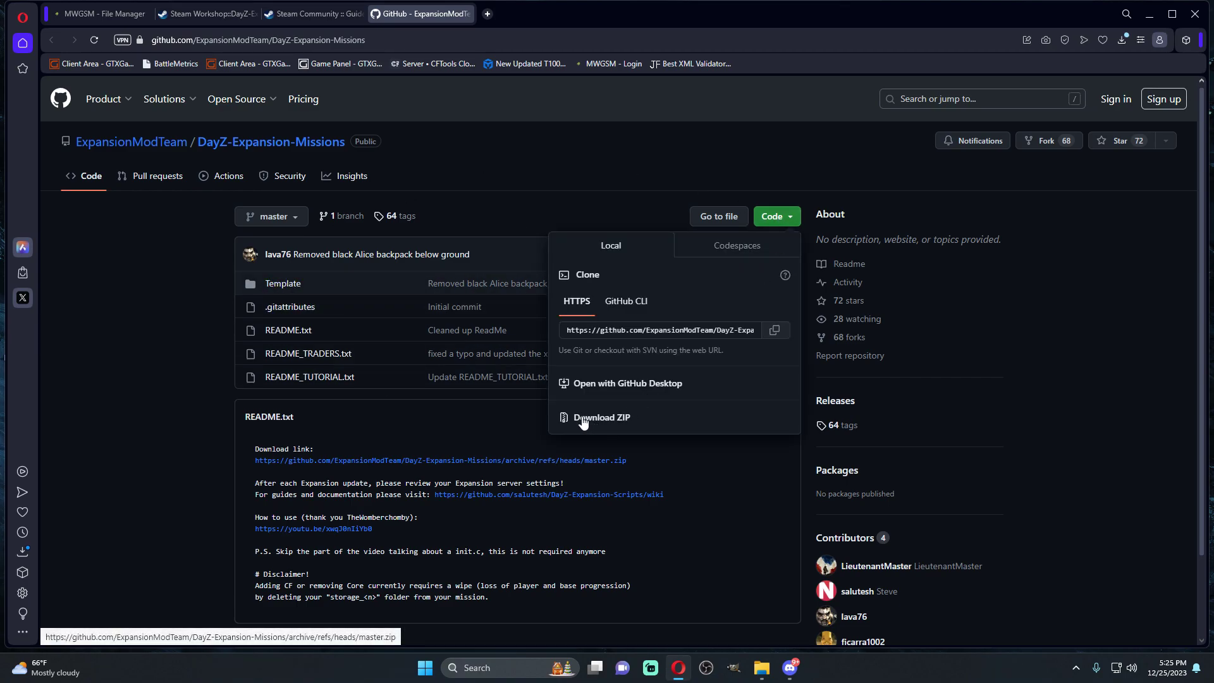
{"action": "left_click", "coordinate": [1151, 18]}
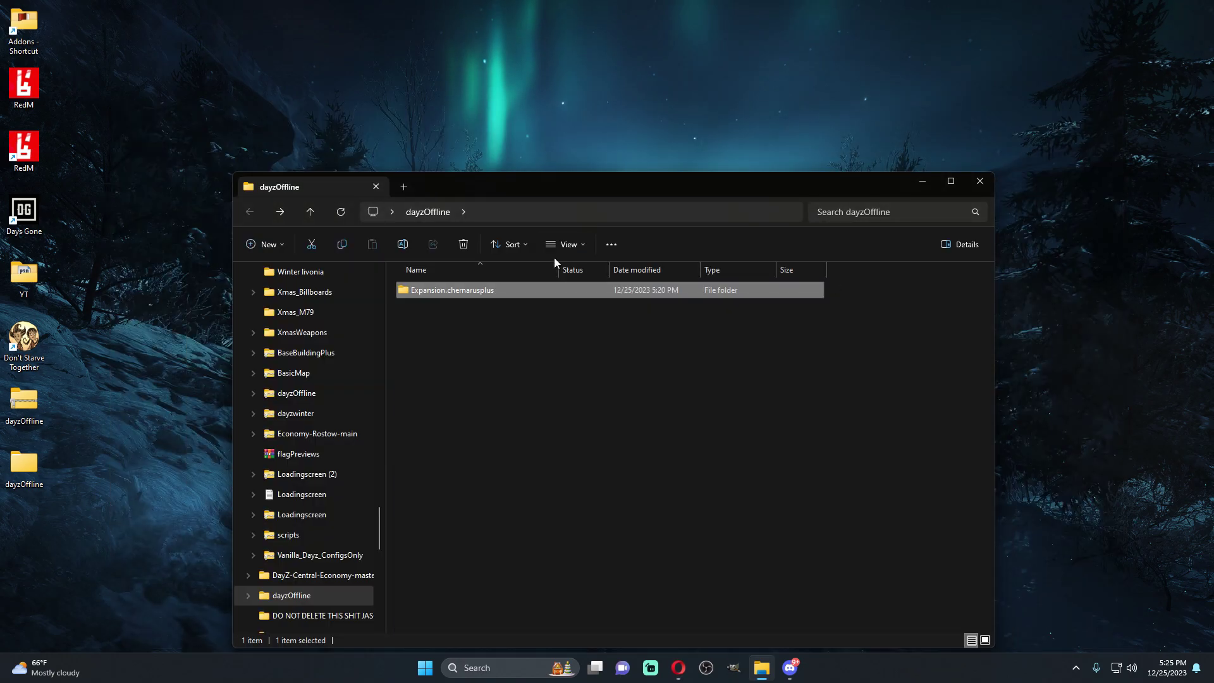
{"action": "left_click", "coordinate": [978, 184]}
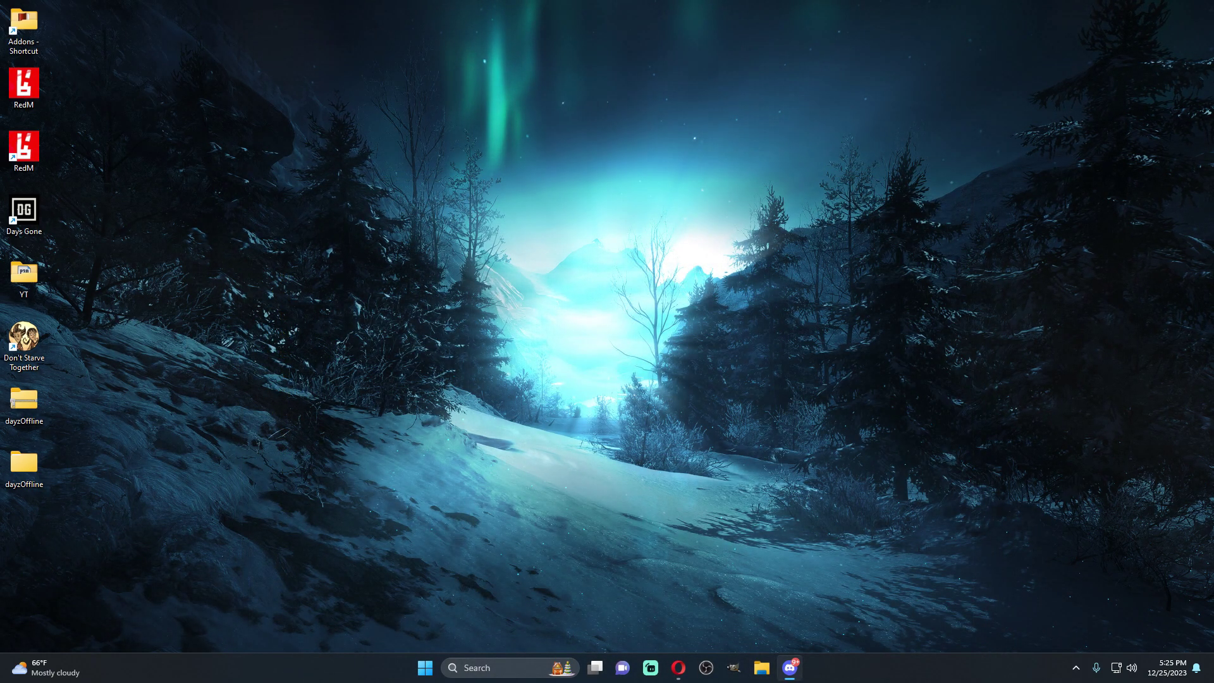
- Open Community server > DayZ-Expansion-Missions-master > DayZ-Expansion-Missions-master > Template > Chernarus, then show the desktop
{"action": "left_click", "coordinate": [761, 668]}
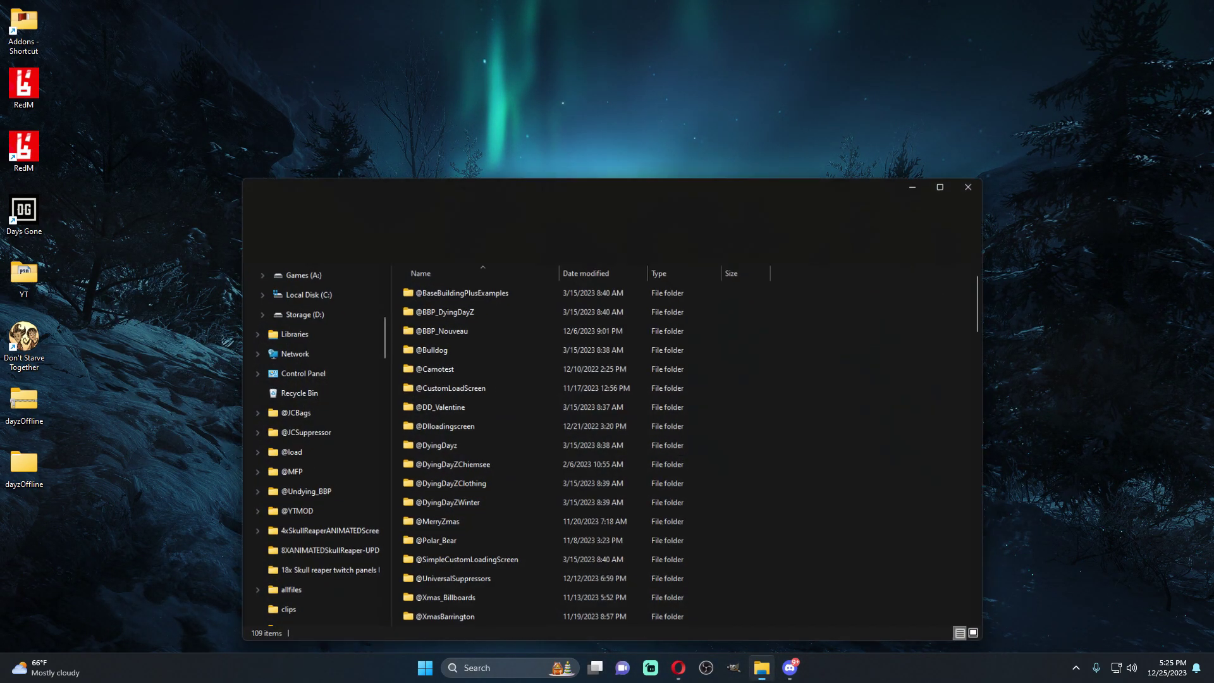
{"action": "scroll", "coordinate": [497, 353], "scroll_direction": "down", "scroll_amount": 10}
{"action": "scroll", "coordinate": [485, 407], "scroll_direction": "up", "scroll_amount": 3}
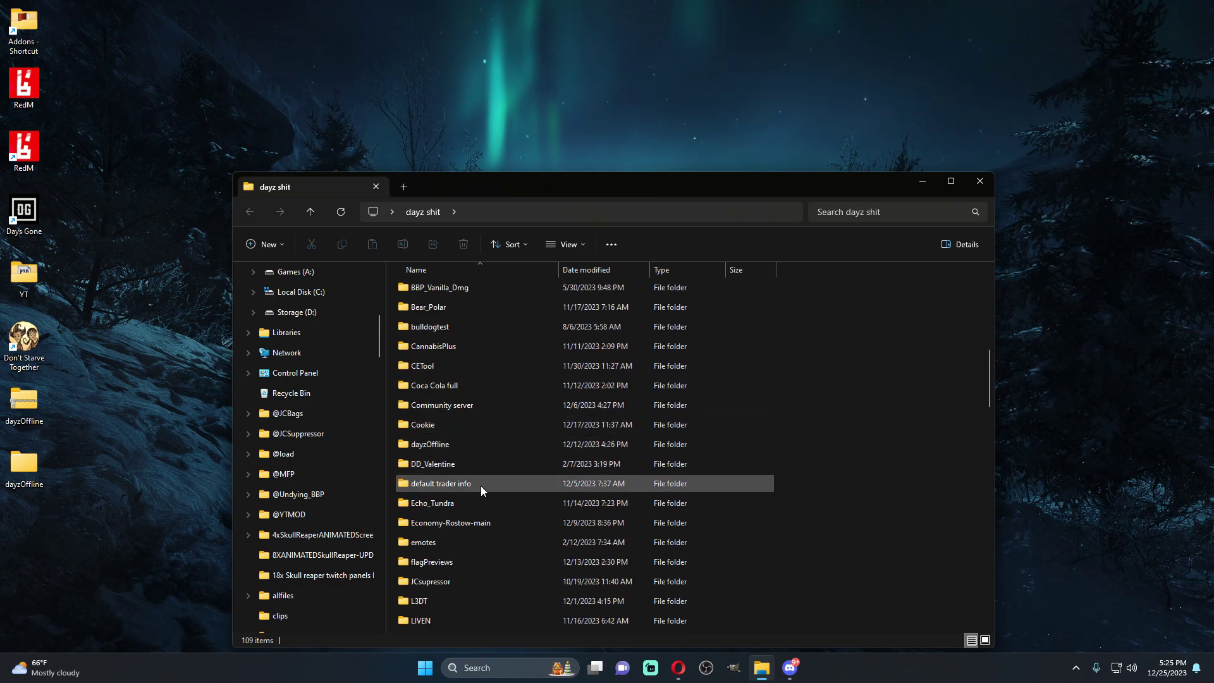
{"action": "double_click", "coordinate": [467, 407]}
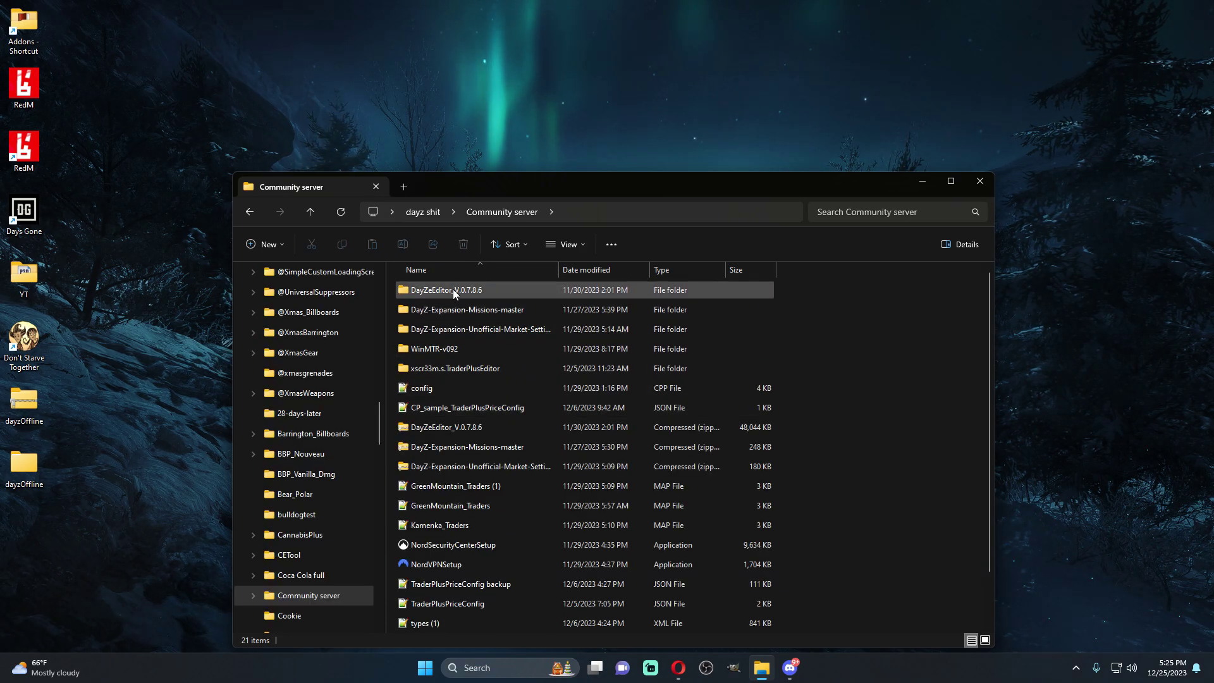
{"action": "double_click", "coordinate": [465, 311]}
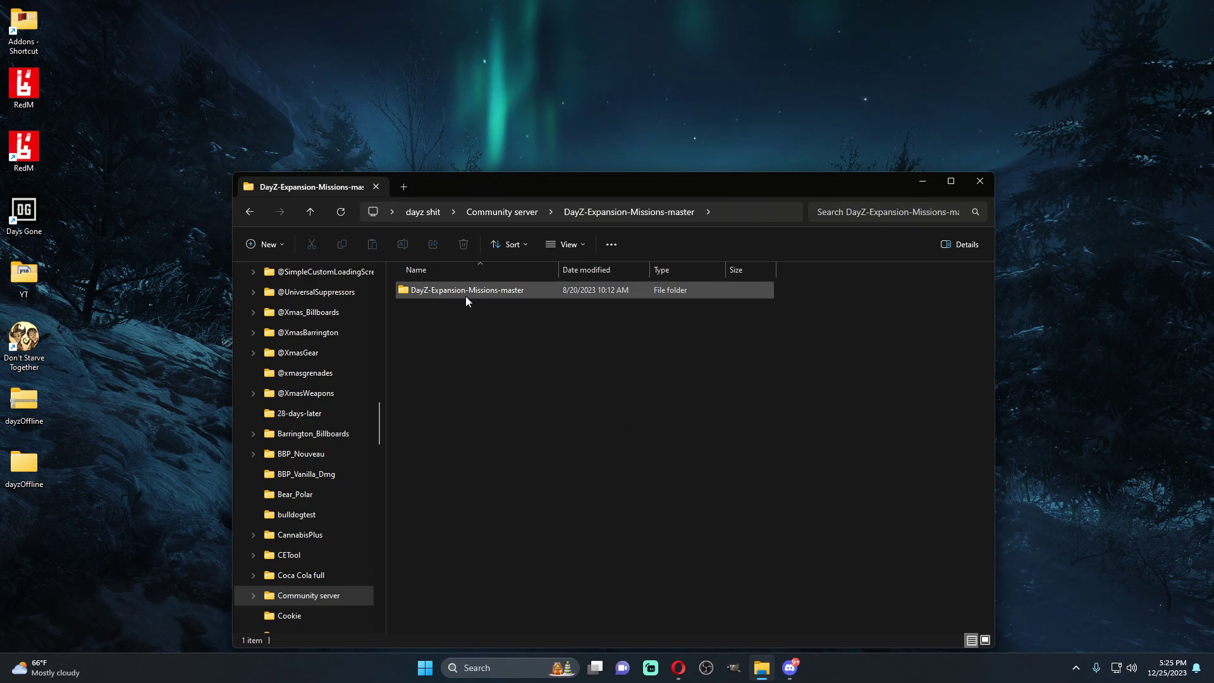
{"action": "double_click", "coordinate": [483, 290]}
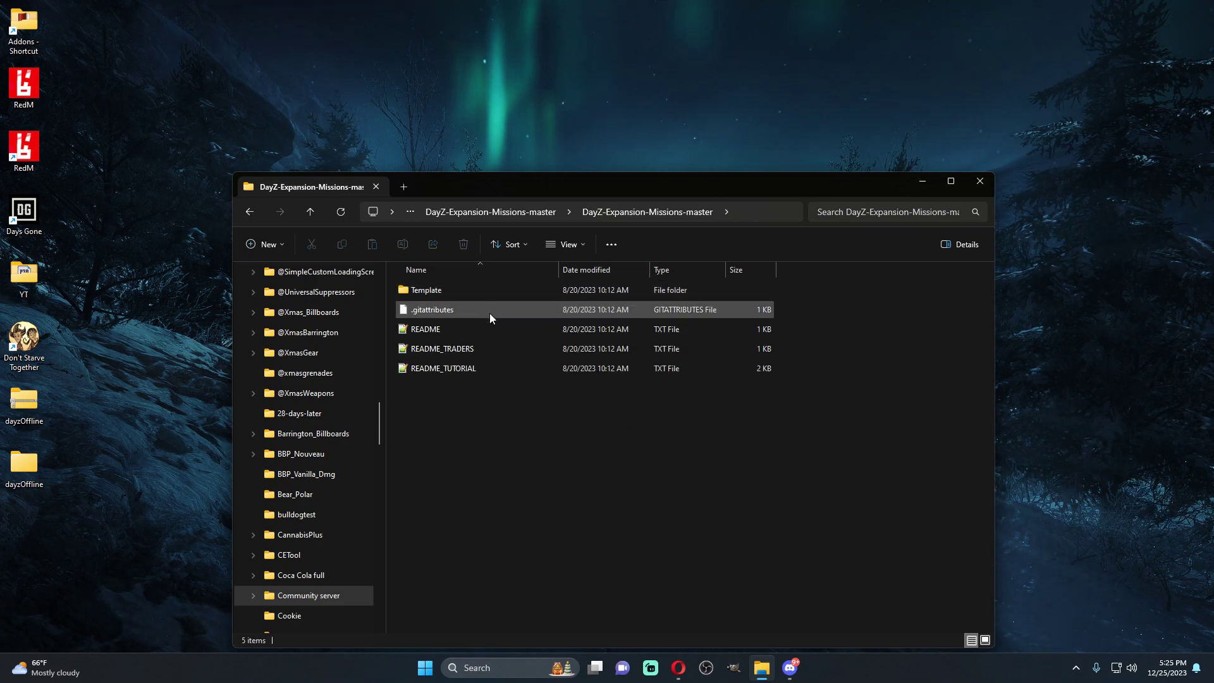
{"action": "double_click", "coordinate": [459, 288]}
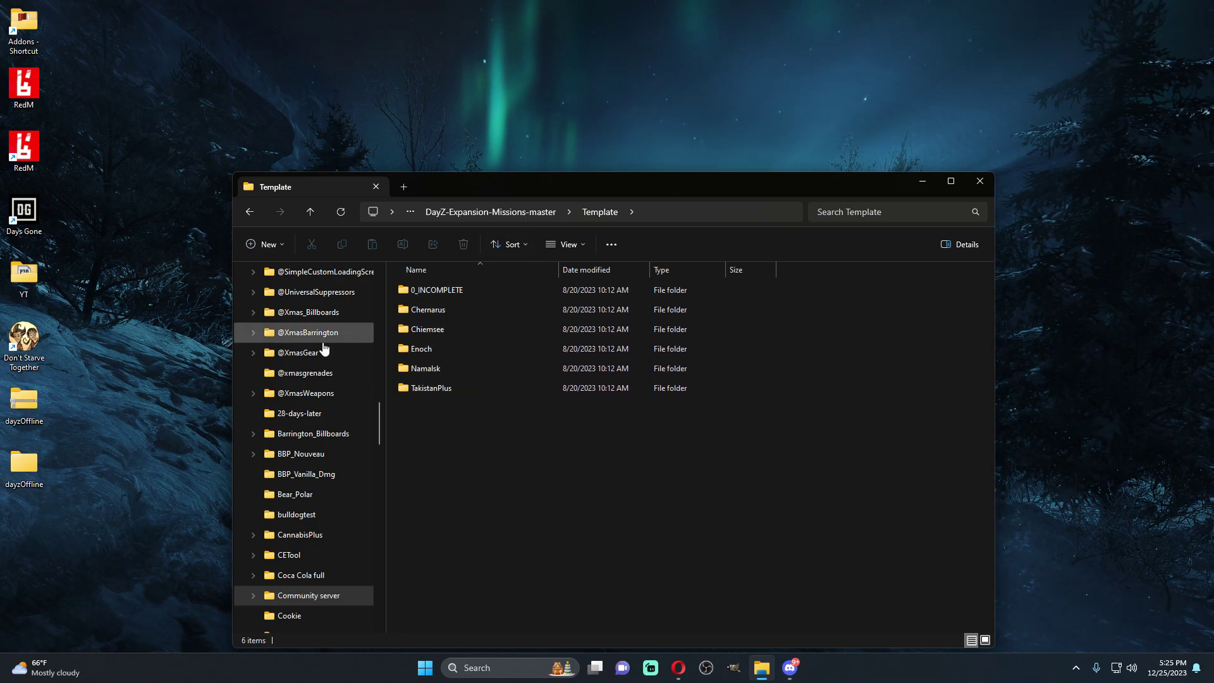
{"action": "double_click", "coordinate": [453, 311]}
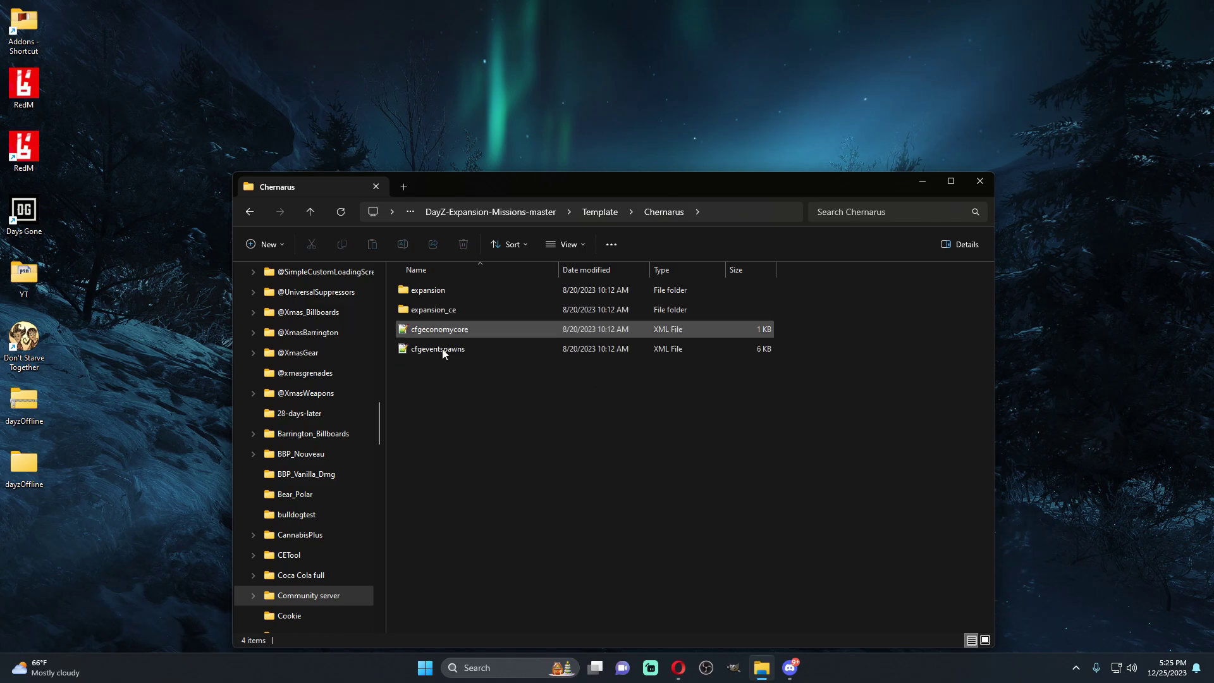
{"action": "key", "text": "super+d"}
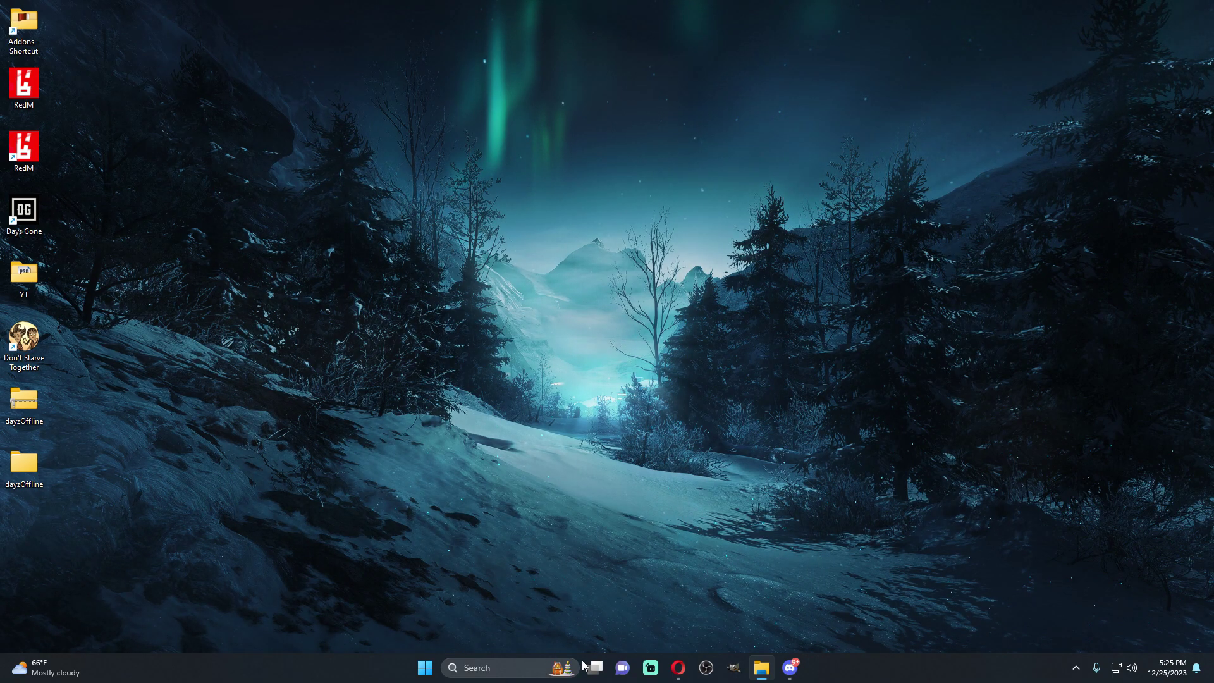
- Close the GitHub repository, Steam guide and Steam Workshop tabs in the browser
{"action": "left_click", "coordinate": [678, 668]}
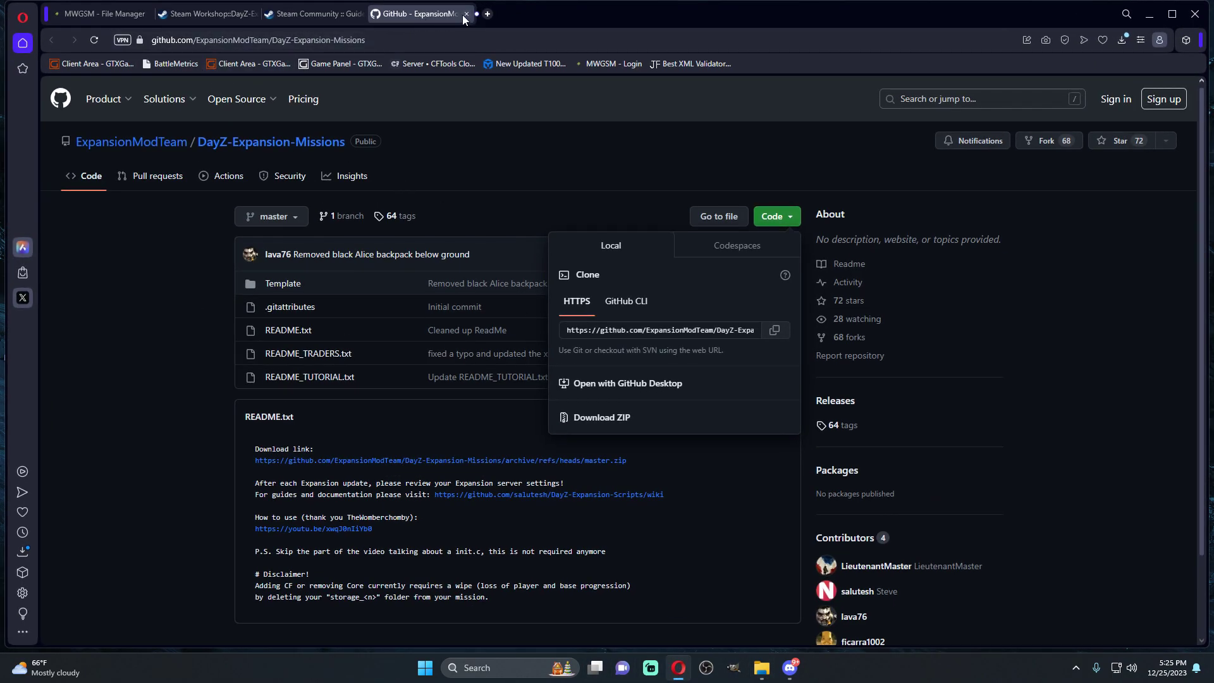
{"action": "left_click", "coordinate": [465, 14]}
{"action": "left_click", "coordinate": [359, 14]}
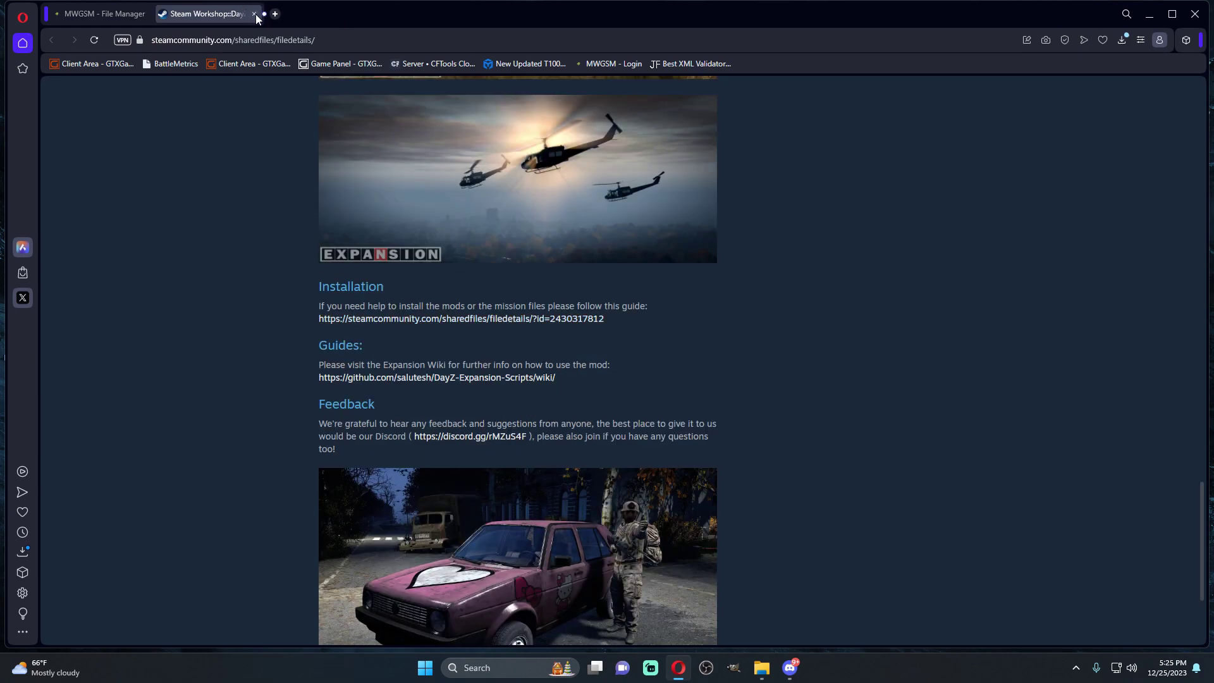
{"action": "left_click", "coordinate": [255, 15]}
- Upload the expansion_ce folder from the Chernarus template into Expansion.chernarusplus
{"action": "left_click", "coordinate": [544, 411]}
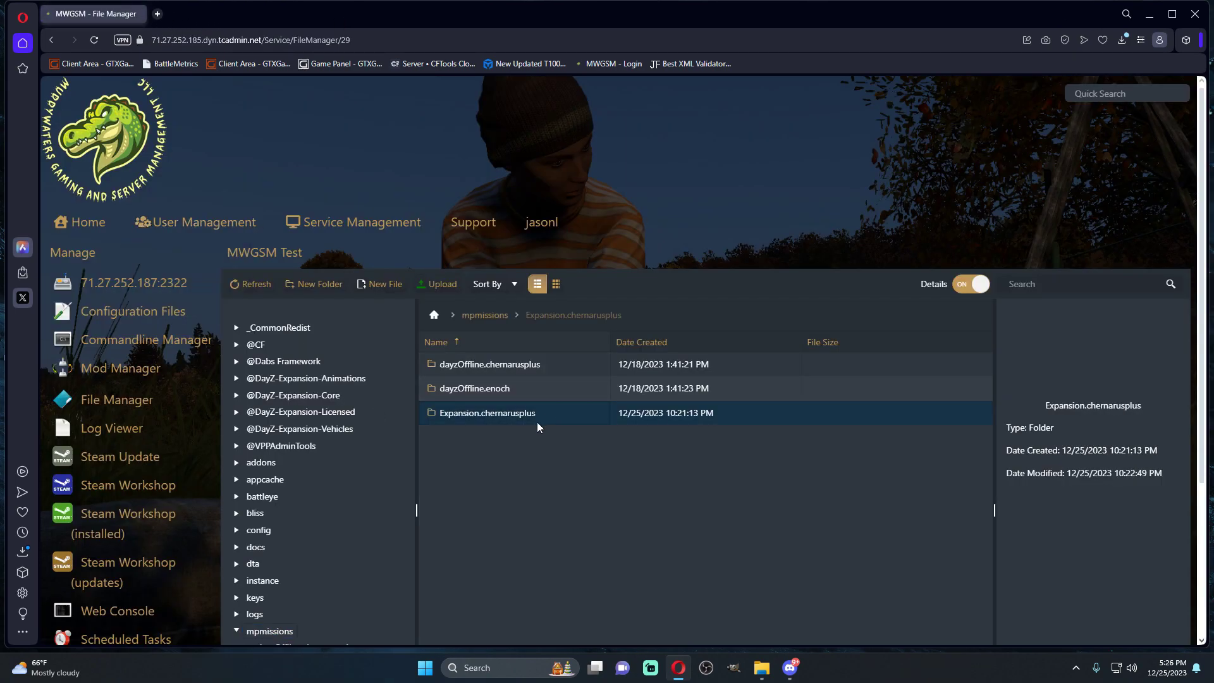
{"action": "left_click", "coordinate": [761, 668]}
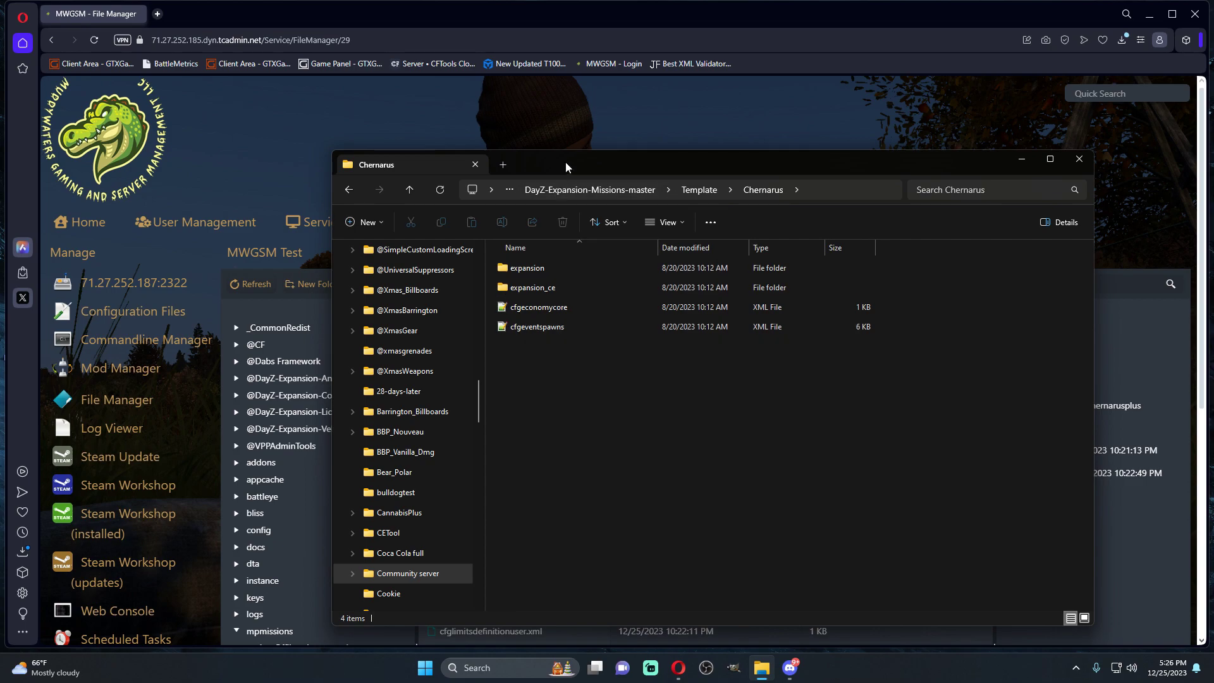
{"action": "key", "text": "super+Down"}
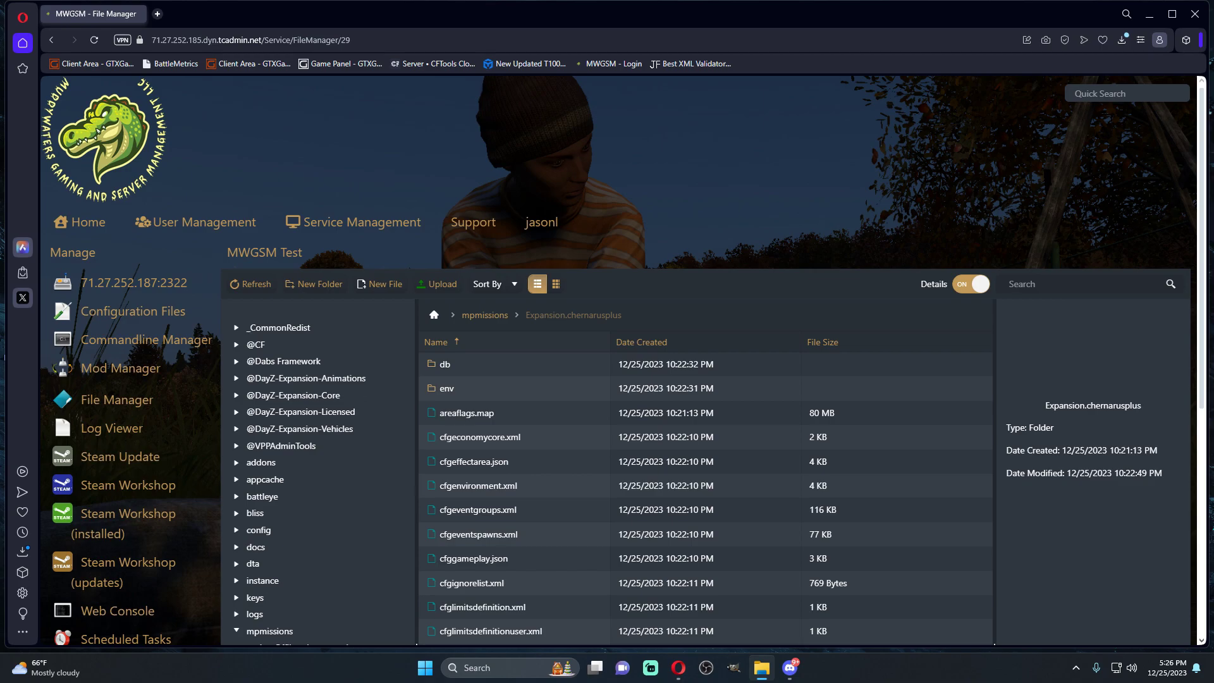
{"action": "left_click_drag", "start_coordinate": [1084, 552], "coordinate": [518, 412]}
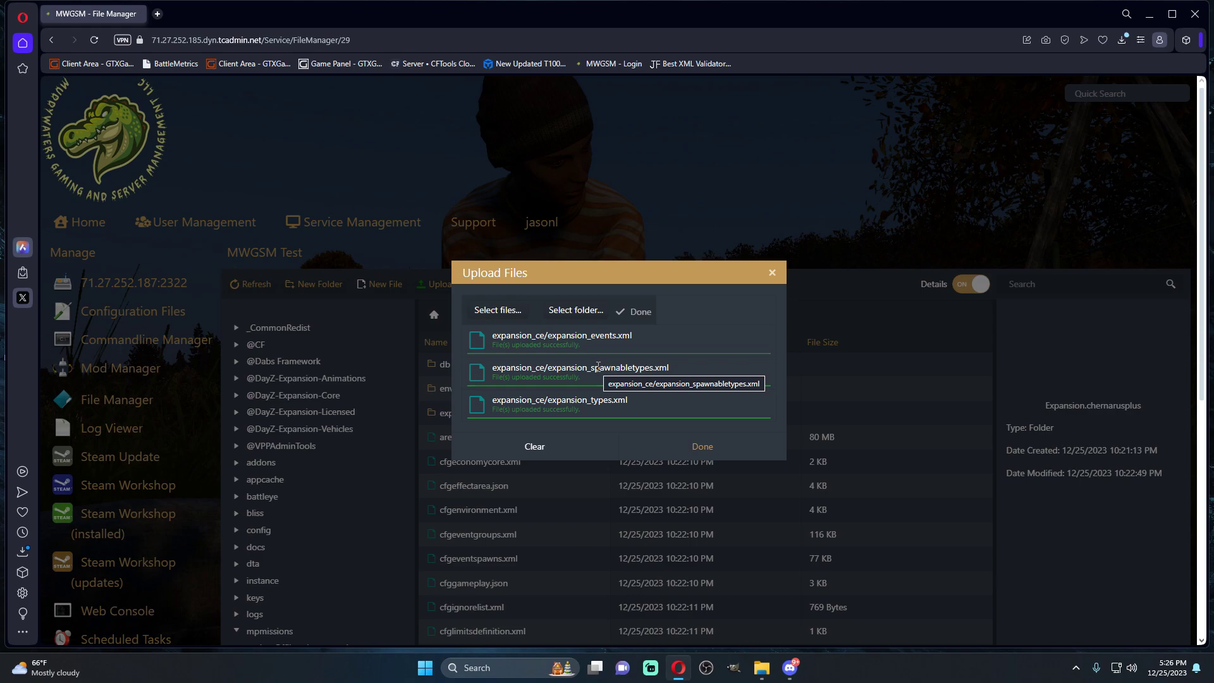
{"action": "left_click", "coordinate": [695, 446]}
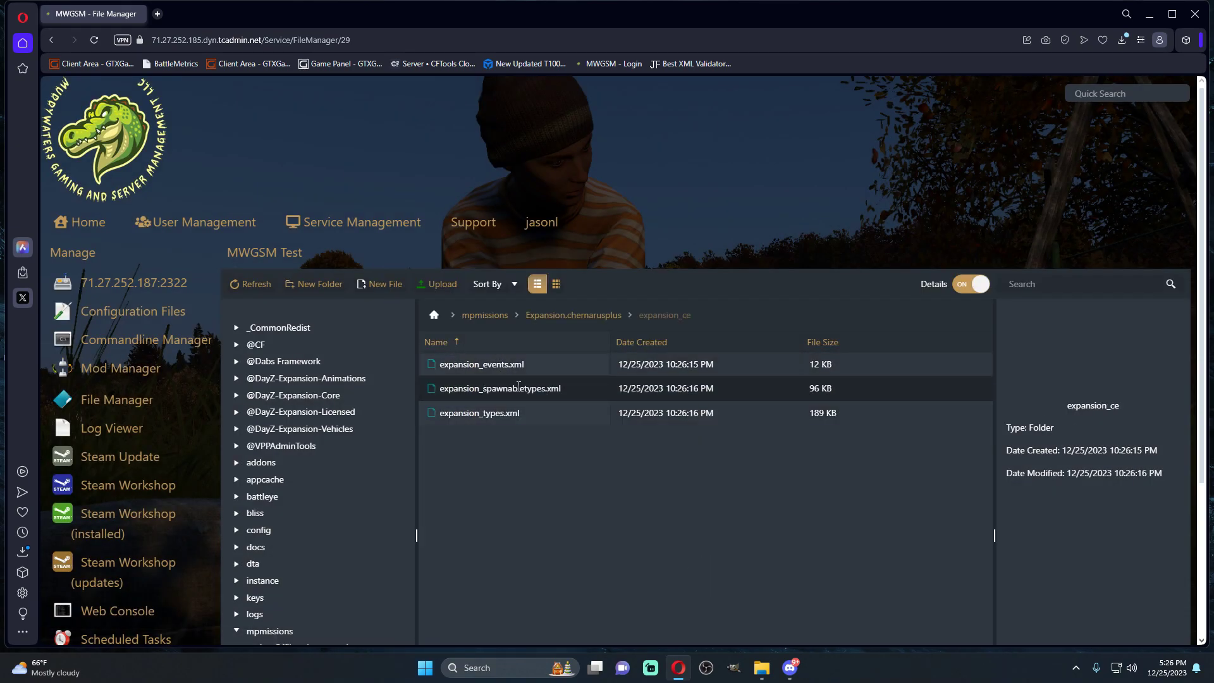
{"action": "left_click", "coordinate": [574, 315]}
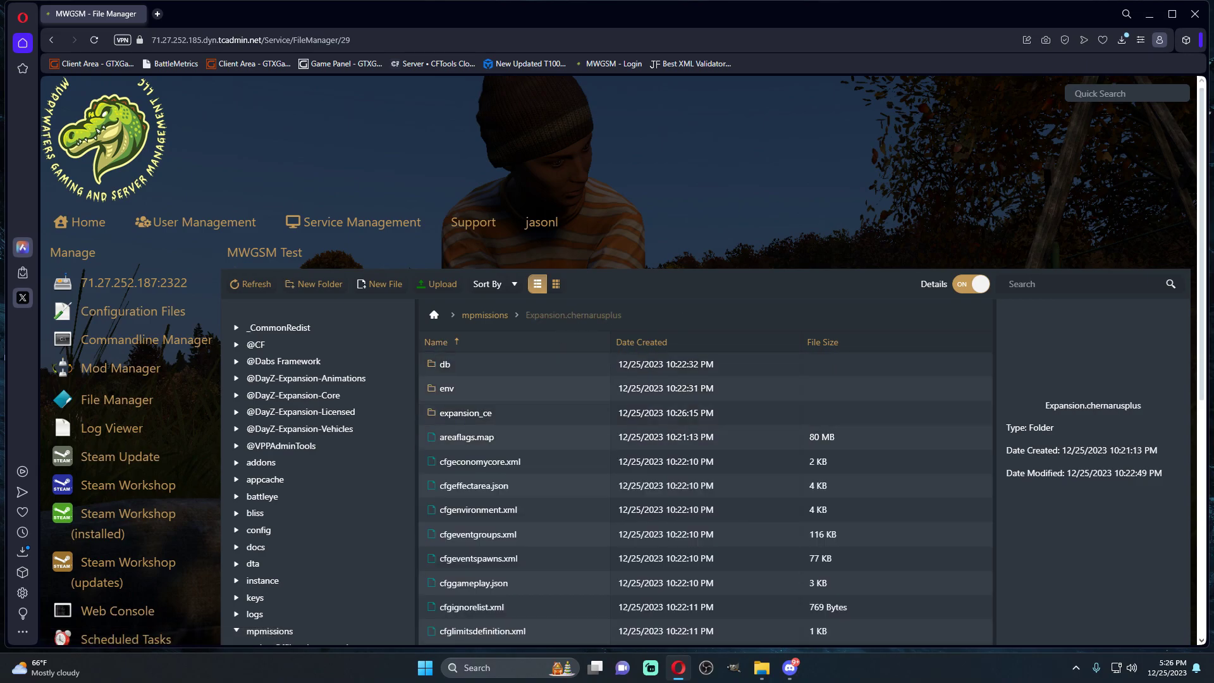
- Copy the expansion_ce block, lines 5–11, from the template cfgeconomycore.xml in Notepad++
{"action": "left_click_drag", "start_coordinate": [1213, 209], "coordinate": [627, 138]}
{"action": "left_click", "coordinate": [554, 279]}
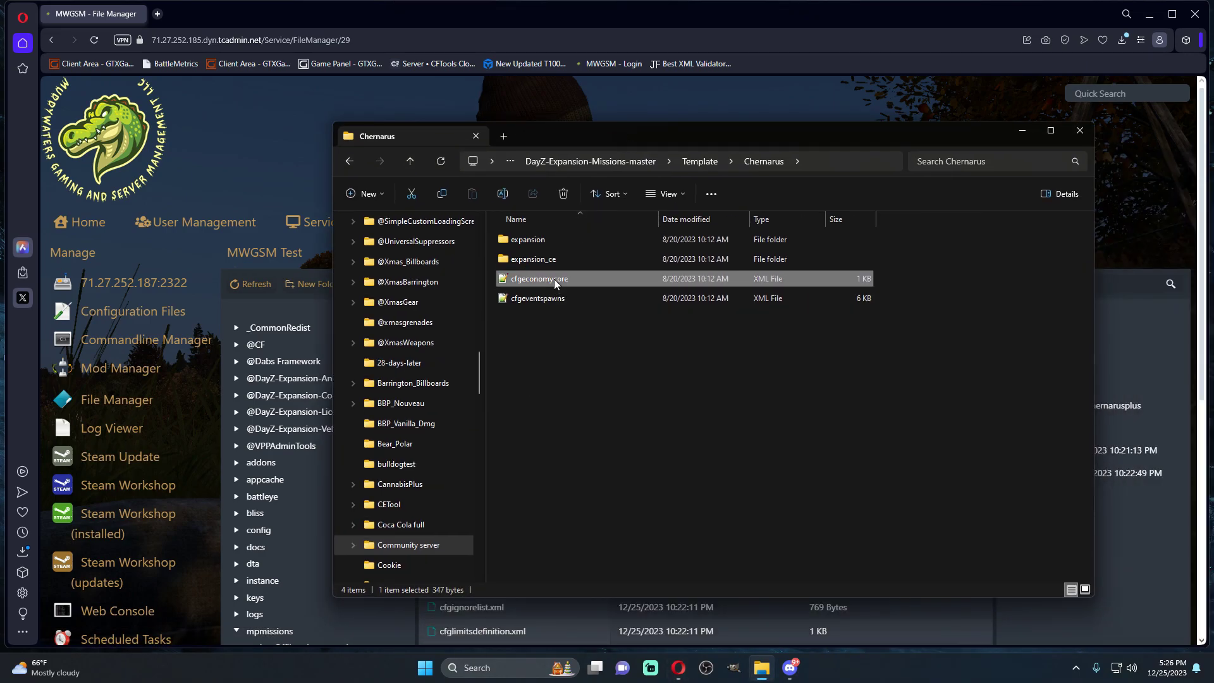
{"action": "double_click", "coordinate": [554, 279]}
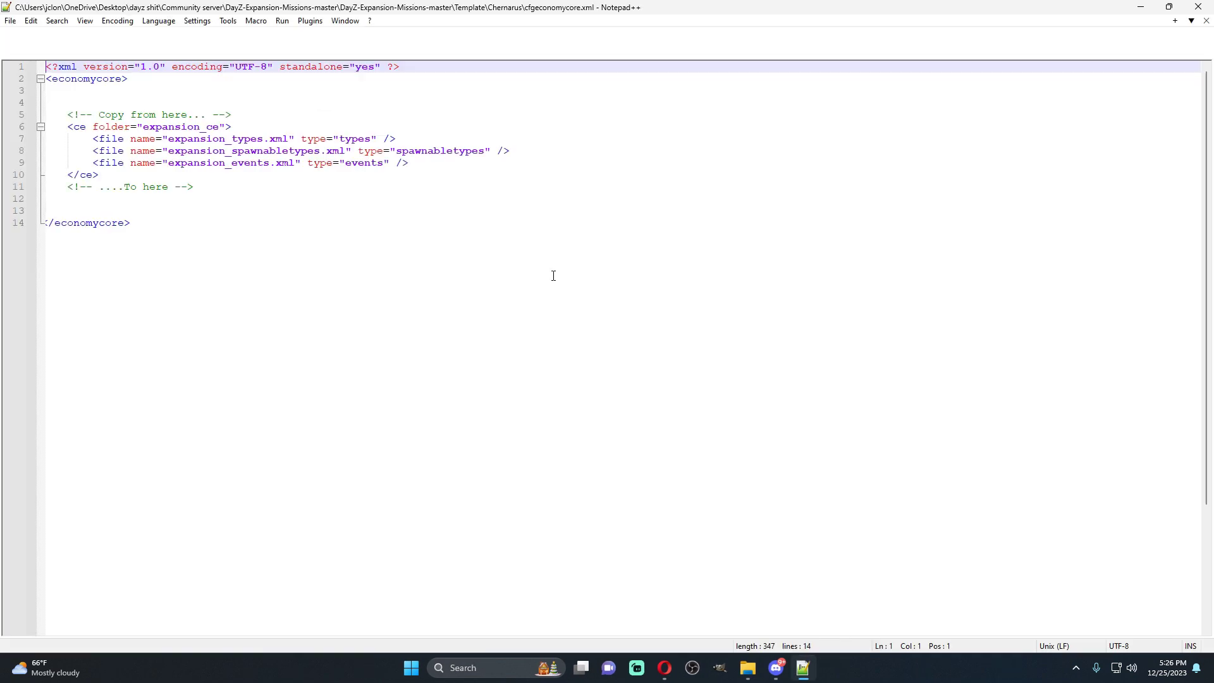
{"action": "left_click_drag", "start_coordinate": [71, 112], "coordinate": [208, 187]}
{"action": "right_click", "coordinate": [214, 157]}
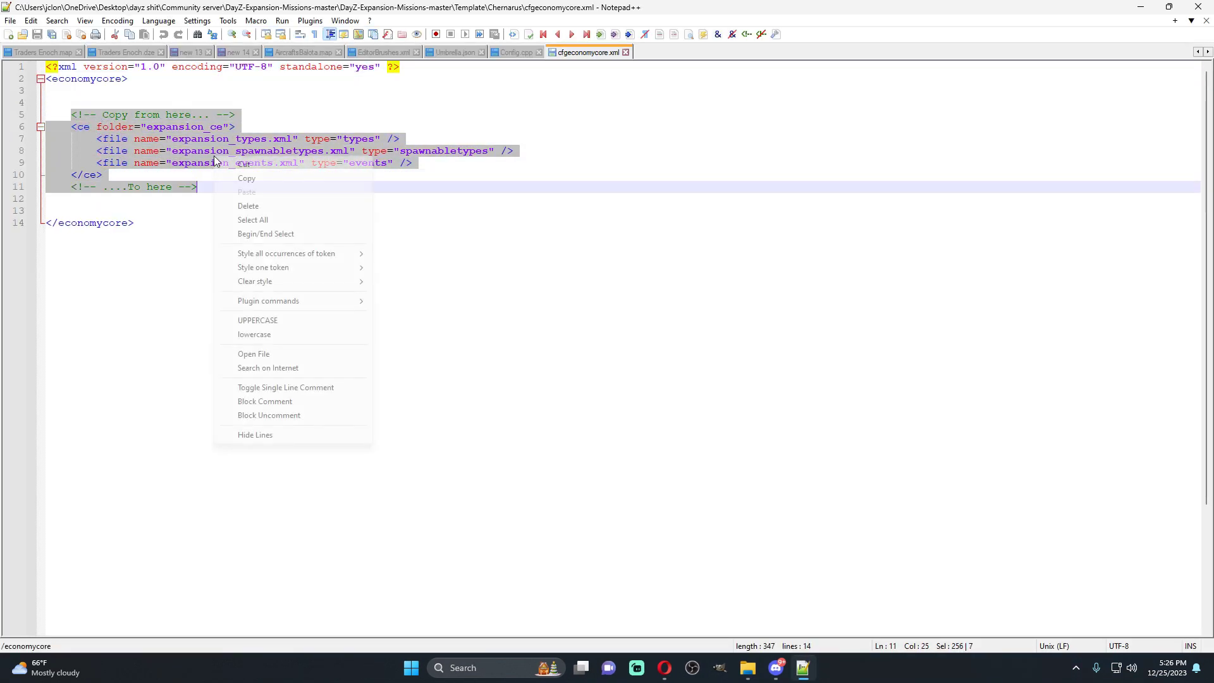
{"action": "left_click", "coordinate": [275, 179]}
{"action": "left_click", "coordinate": [1197, 7]}
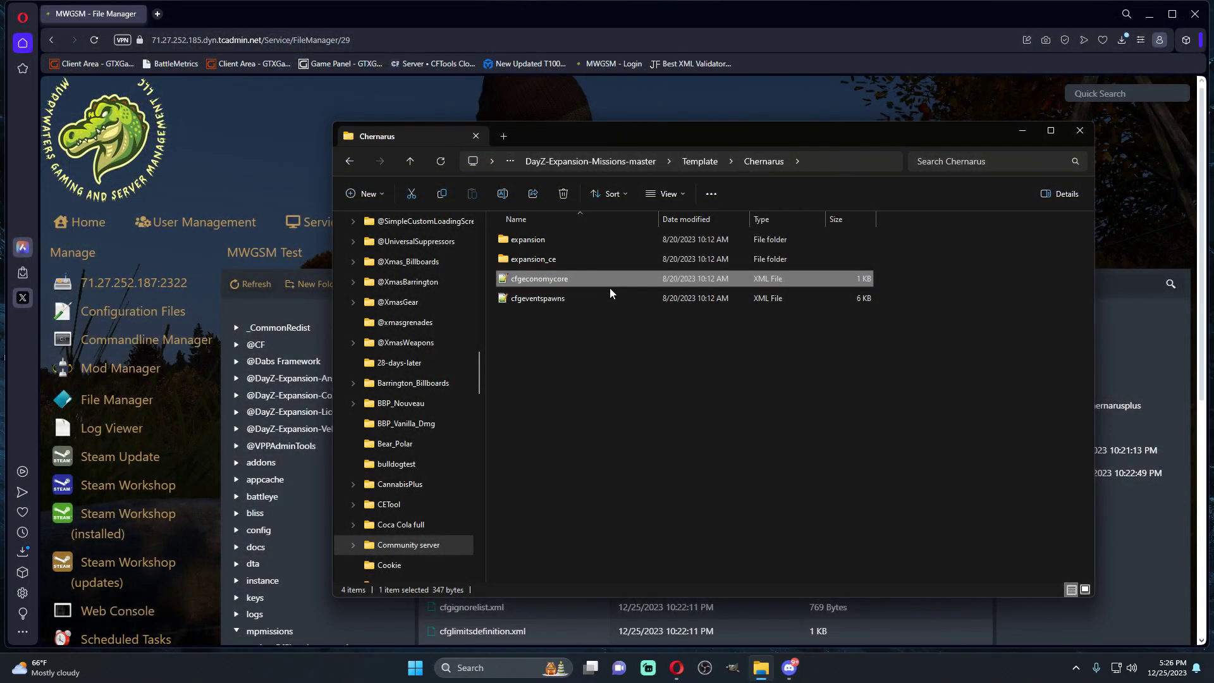
- Paste the block into the server's cfgeconomycore.xml before </economycore> and save it
{"action": "left_click", "coordinate": [284, 125]}
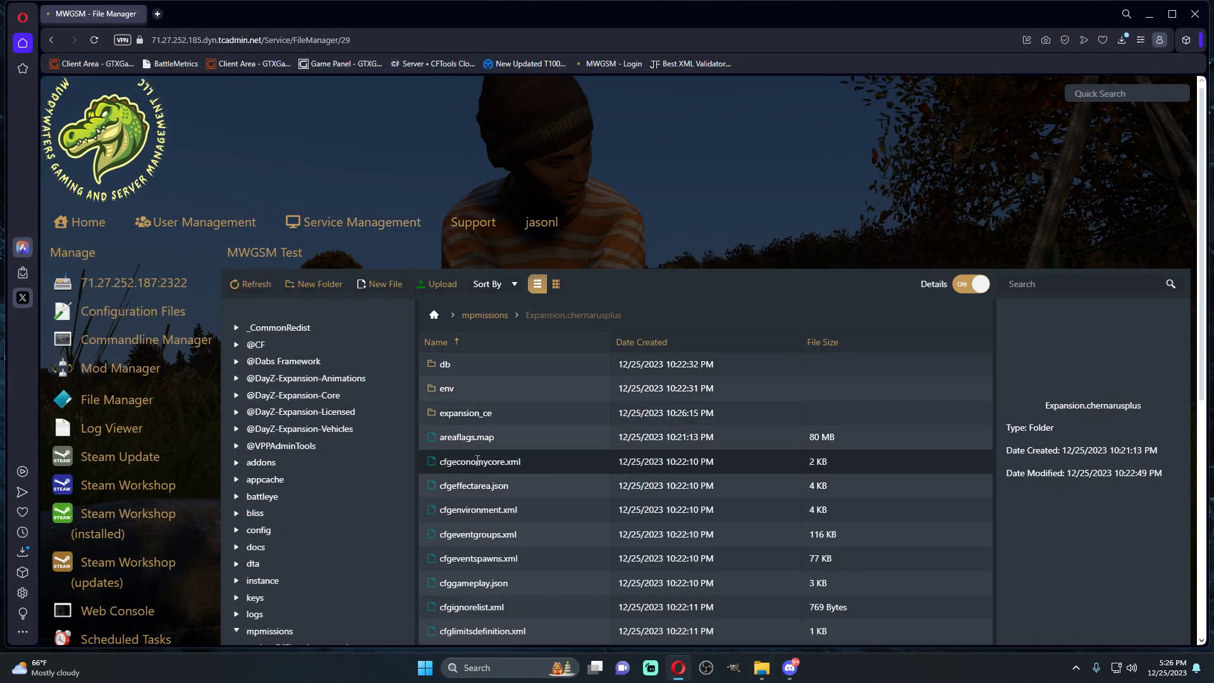
{"action": "double_click", "coordinate": [556, 464]}
{"action": "scroll", "coordinate": [393, 440], "scroll_direction": "down", "scroll_amount": 1}
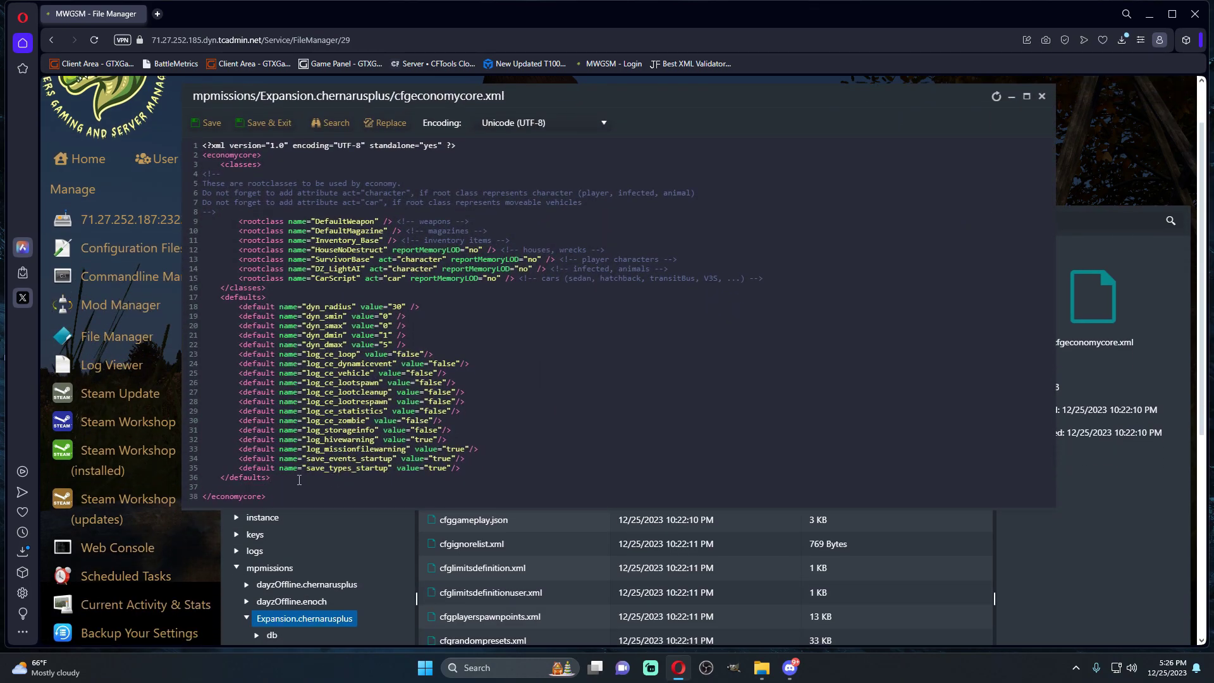
{"action": "key", "text": "ctrl+v"}
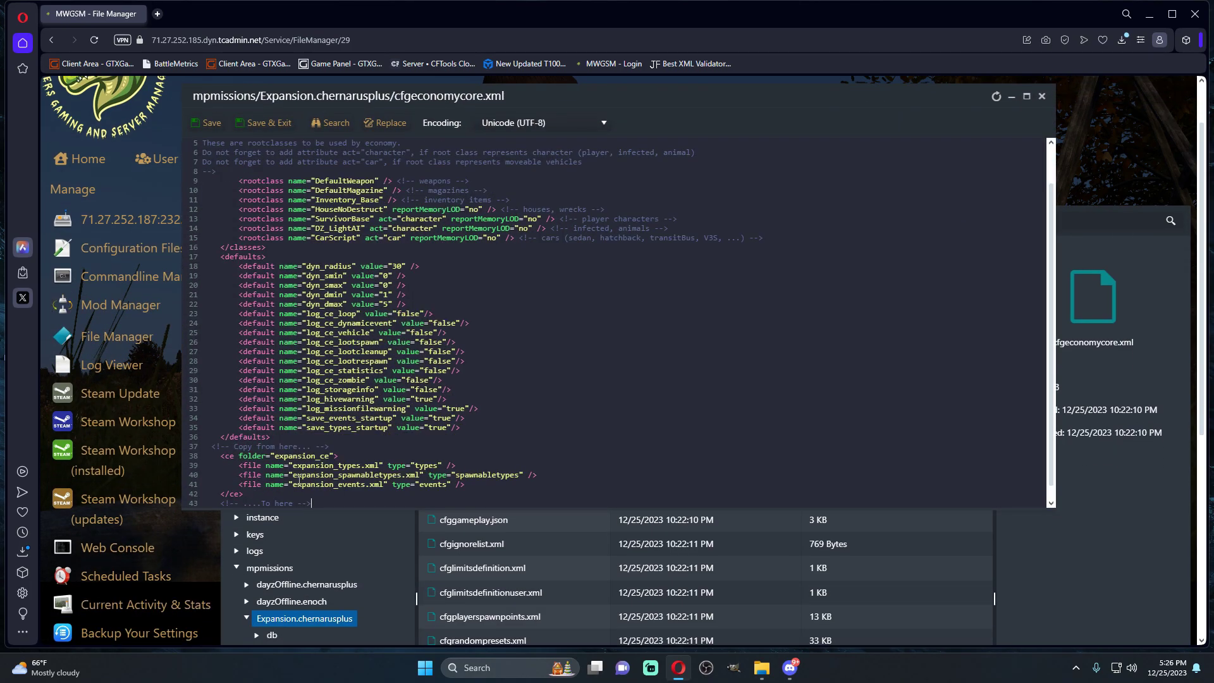
{"action": "left_click", "coordinate": [269, 122]}
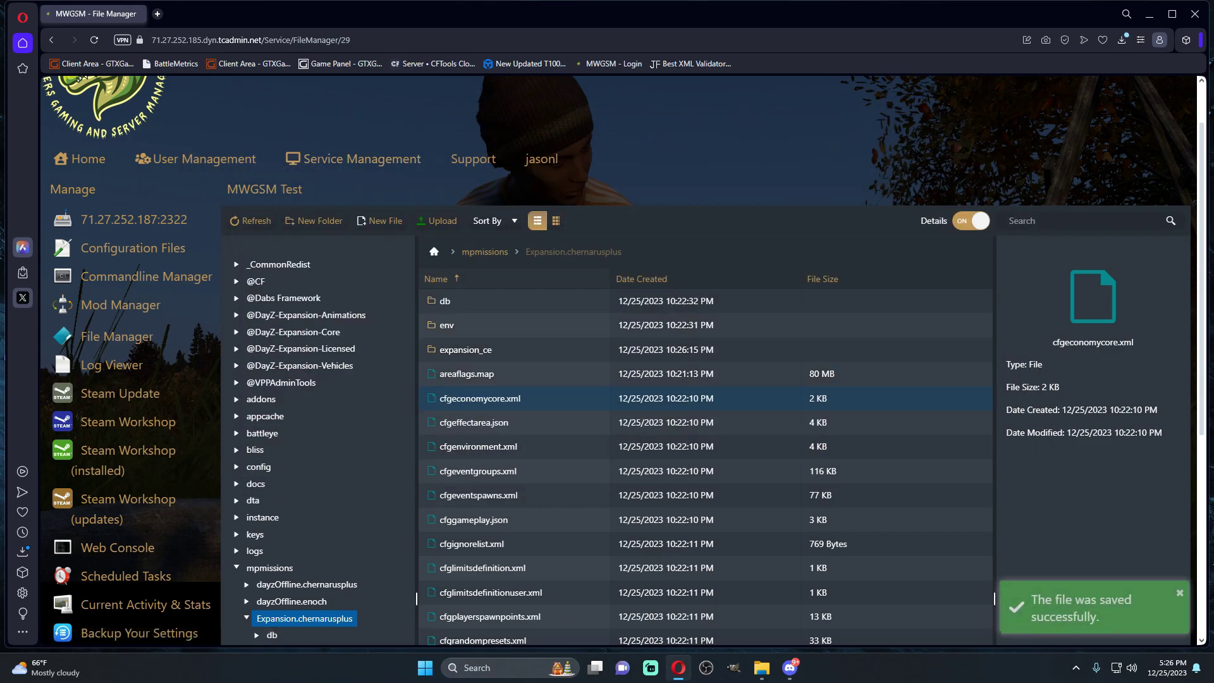
- Open the server's cfgeventspawns.xml for editing
{"action": "scroll", "coordinate": [543, 433], "scroll_direction": "down", "scroll_amount": 1}
{"action": "left_click", "coordinate": [529, 431]}
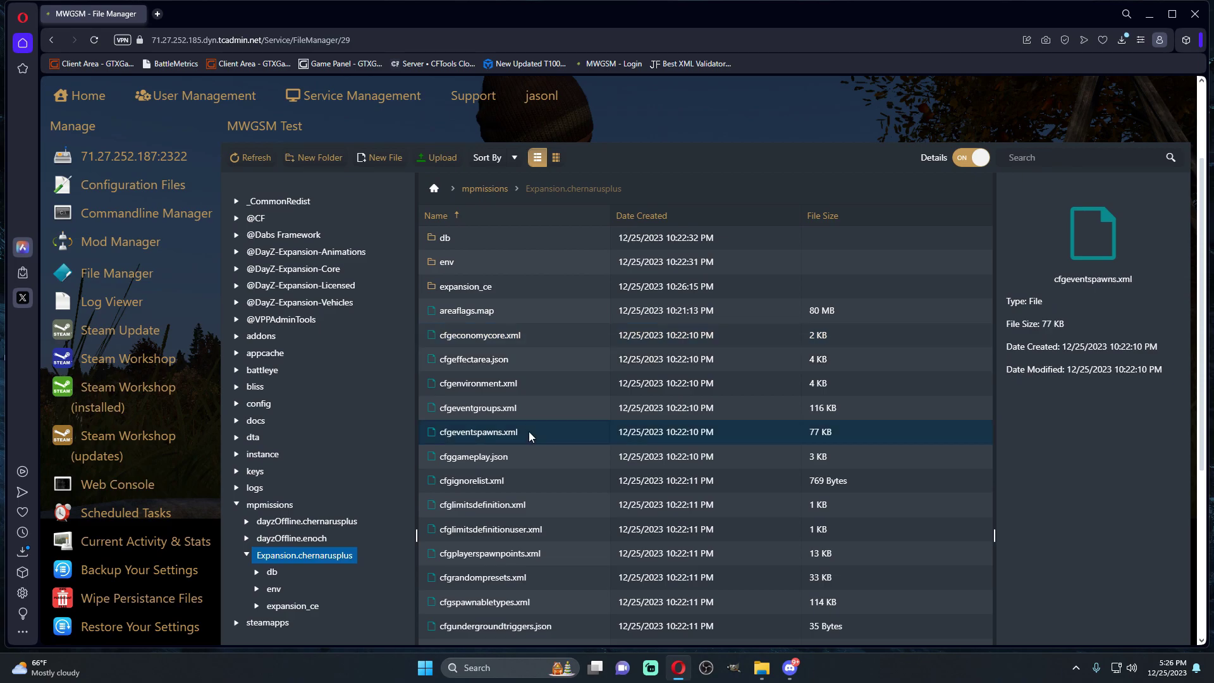
{"action": "double_click", "coordinate": [528, 431]}
- Copy the Expansion vehicle and boat event entries from the template cfgeventspawns file
{"action": "left_click", "coordinate": [762, 668]}
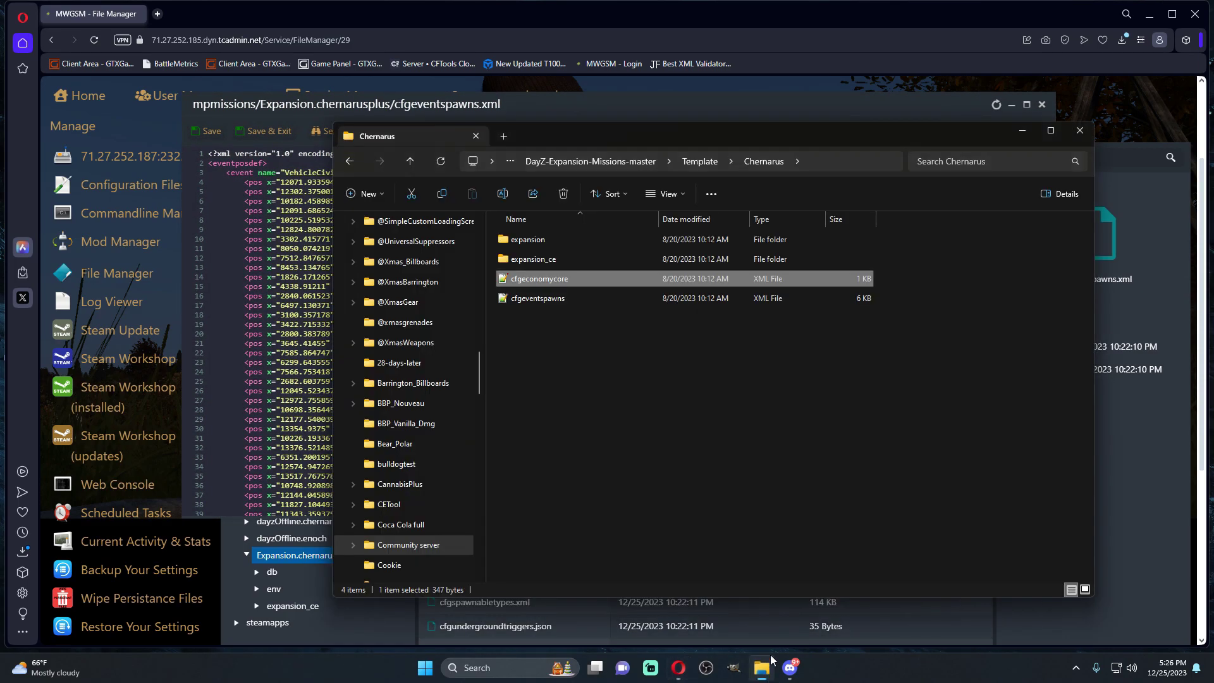
{"action": "double_click", "coordinate": [571, 301]}
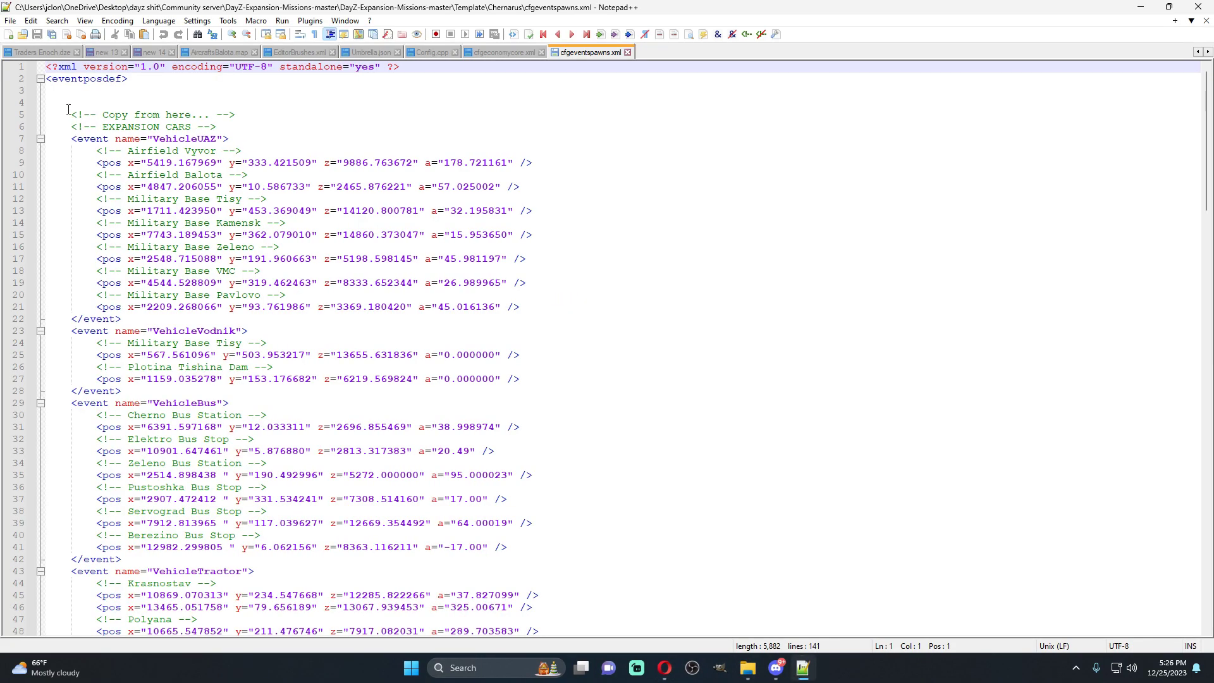
{"action": "left_click_drag", "start_coordinate": [46, 115], "coordinate": [513, 474]}
{"action": "scroll", "coordinate": [63, 135], "scroll_direction": "down", "scroll_amount": 16}
{"action": "scroll", "coordinate": [477, 390], "scroll_direction": "down", "scroll_amount": 5}
{"action": "scroll", "coordinate": [476, 390], "scroll_direction": "down", "scroll_amount": 13}
{"action": "right_click", "coordinate": [241, 328]}
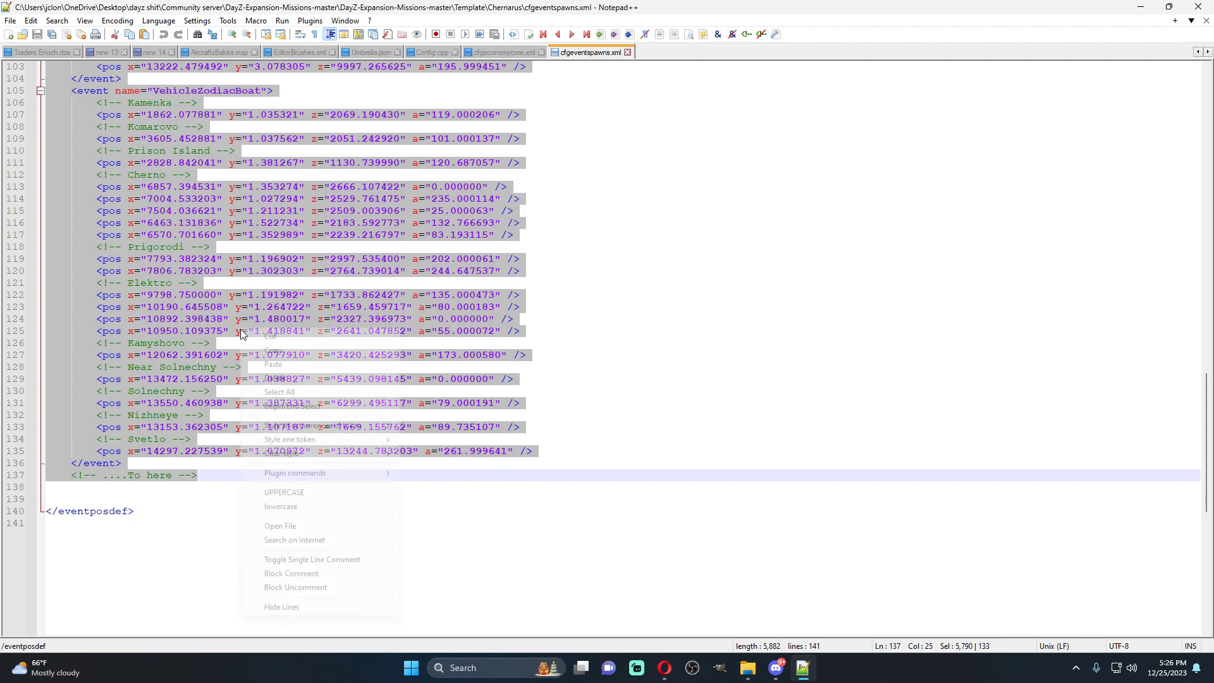
{"action": "left_click", "coordinate": [288, 350]}
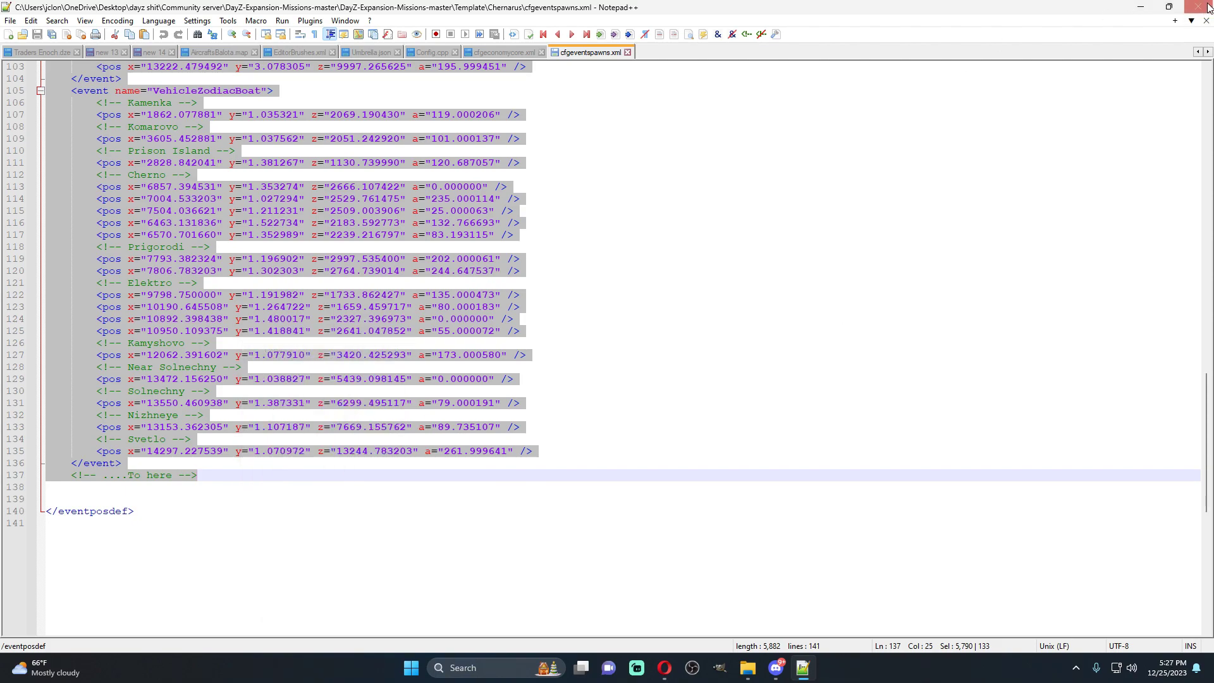
{"action": "scroll", "coordinate": [540, 297], "scroll_direction": "up", "scroll_amount": 2}
{"action": "scroll", "coordinate": [151, 247], "scroll_direction": "up", "scroll_amount": 3}
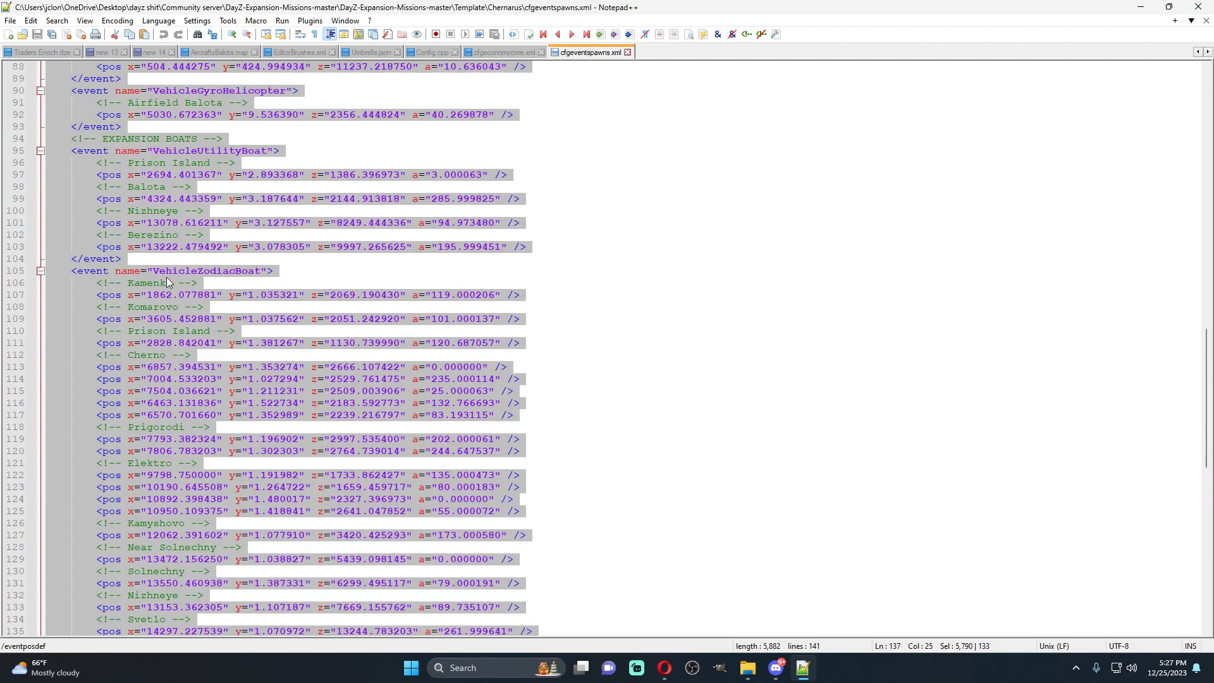
{"action": "left_click", "coordinate": [1198, 8]}
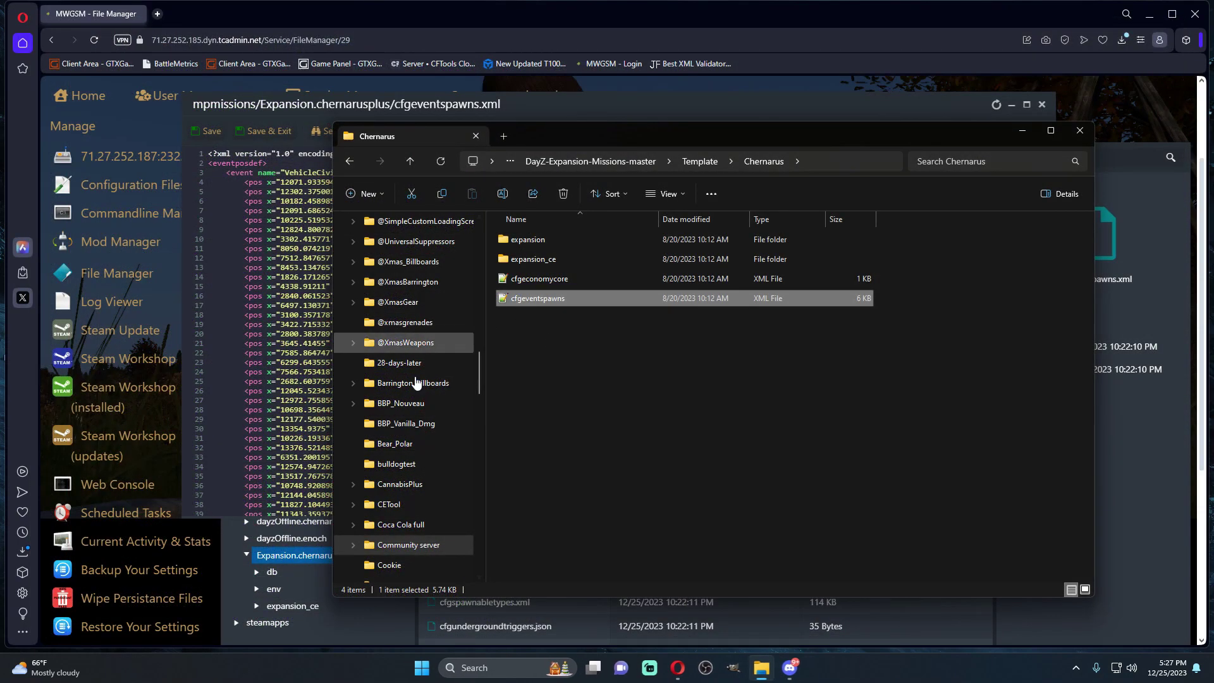
- Paste the event block after <eventposdef>, save cfgeventspawns.xml, and return to the server home page
{"action": "left_click", "coordinate": [529, 96]}
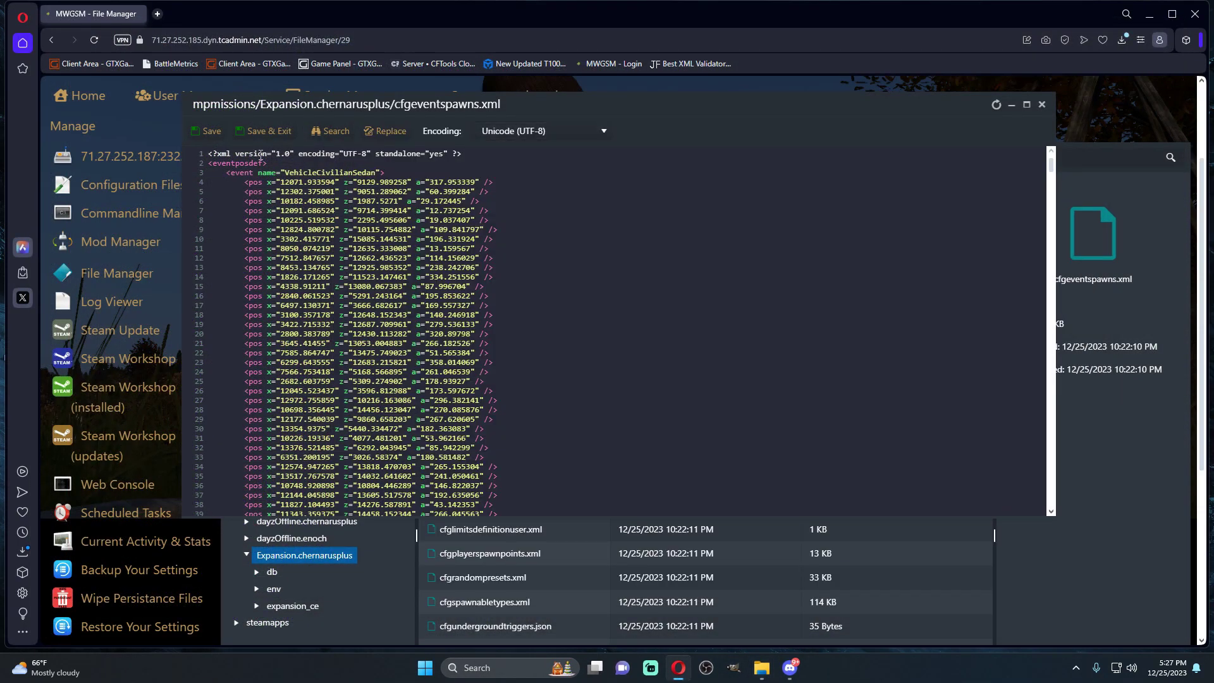
{"action": "left_click", "coordinate": [281, 163]}
{"action": "key", "text": "Return"}
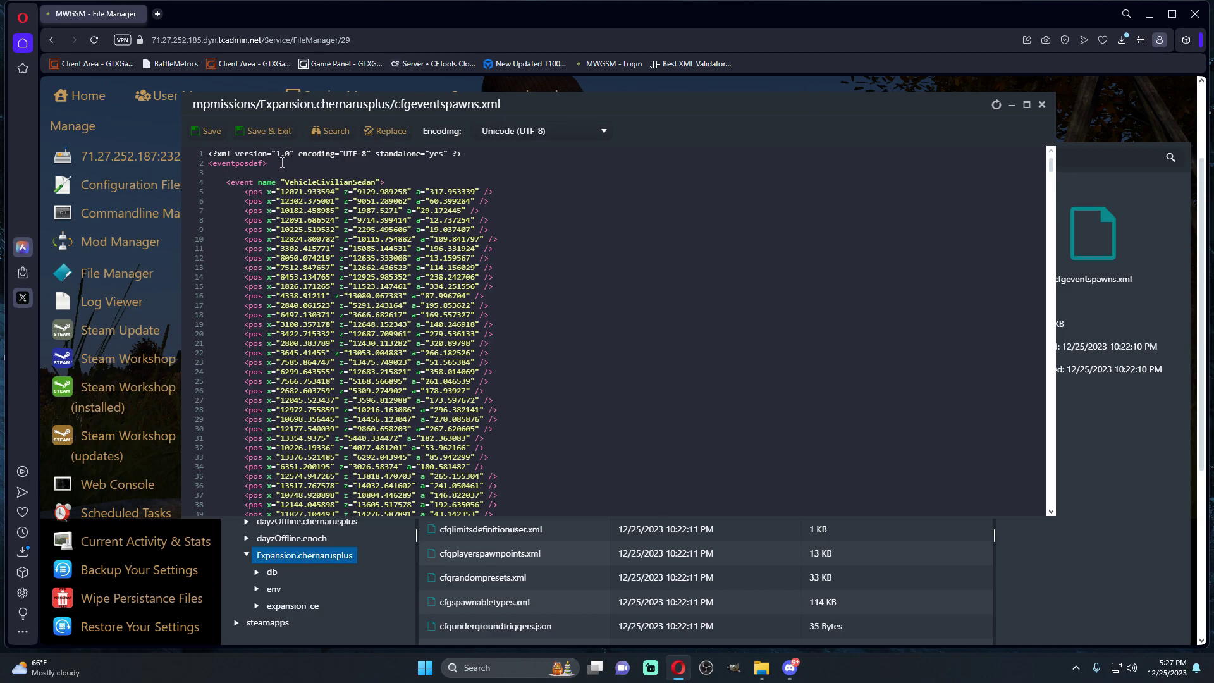
{"action": "key", "text": "ctrl+v"}
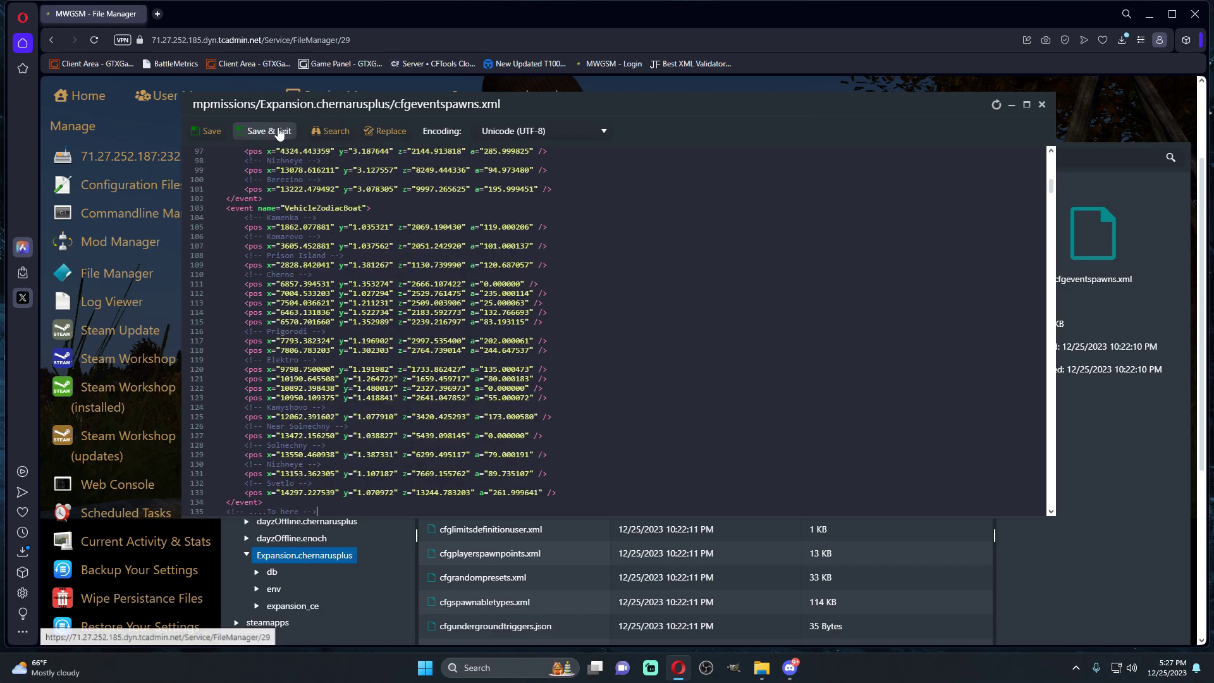
{"action": "left_click", "coordinate": [266, 131]}
{"action": "left_click", "coordinate": [153, 155]}
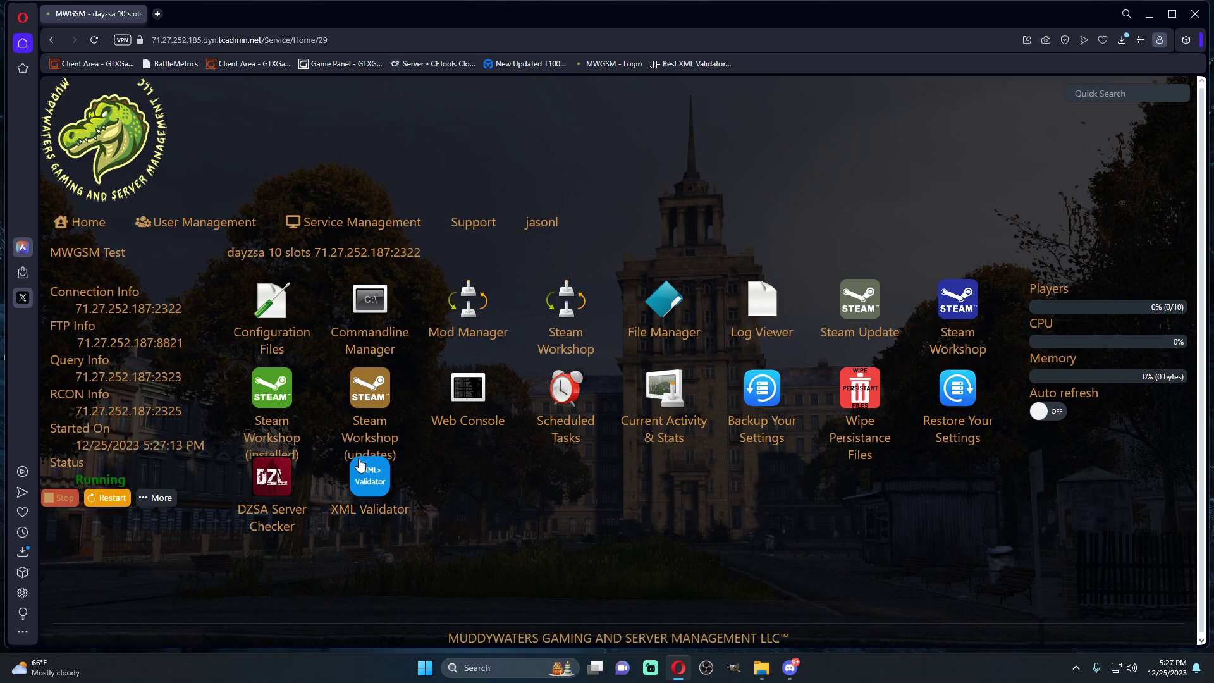
- Browse the File Manager to instance > ExpansionMod > Settings
{"action": "left_click", "coordinate": [665, 313]}
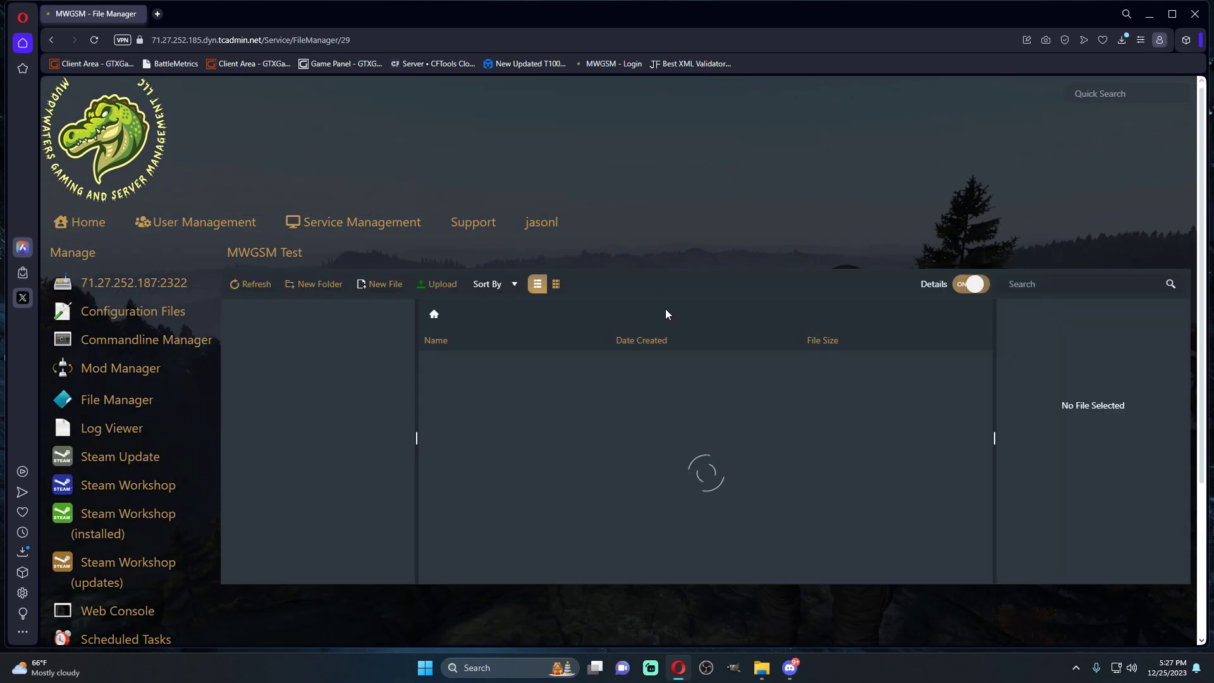
{"action": "scroll", "coordinate": [272, 408], "scroll_direction": "down", "scroll_amount": 3}
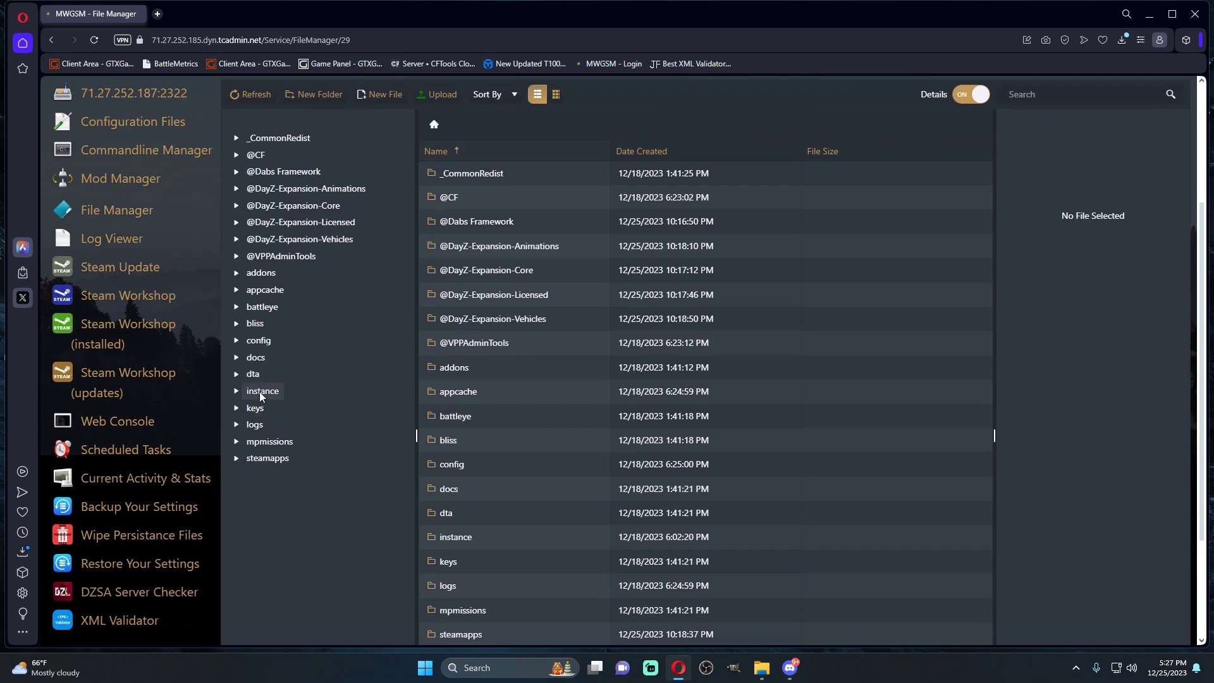
{"action": "left_click", "coordinate": [260, 392]}
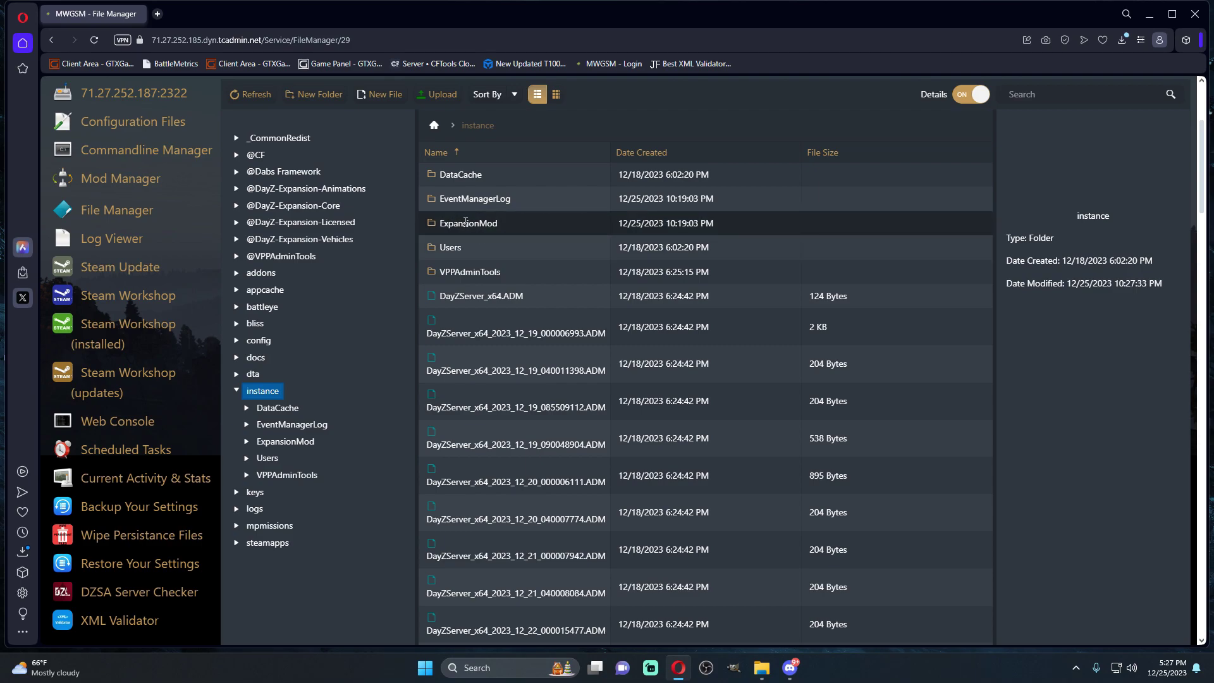
{"action": "double_click", "coordinate": [518, 229]}
{"action": "double_click", "coordinate": [510, 200]}
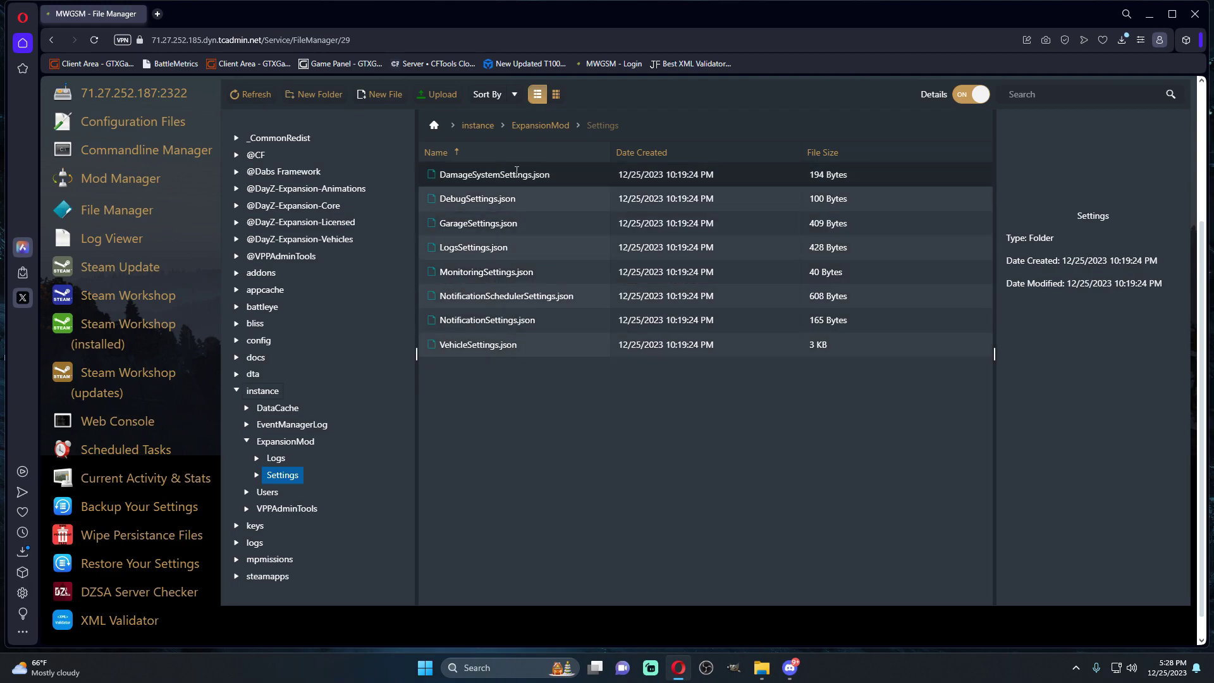
- Read through VehicleSettings.json without changes, then list the mpmissions folder
{"action": "left_click", "coordinate": [543, 339]}
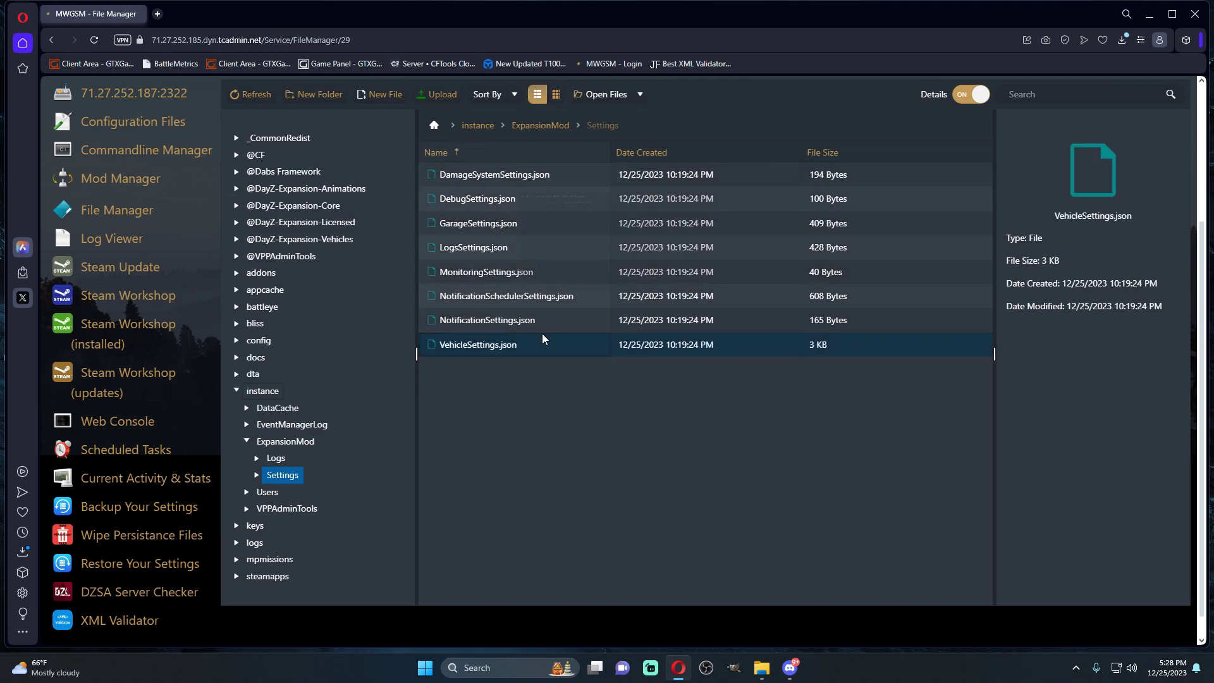
{"action": "double_click", "coordinate": [542, 339]}
{"action": "scroll", "coordinate": [356, 255], "scroll_direction": "down", "scroll_amount": 1}
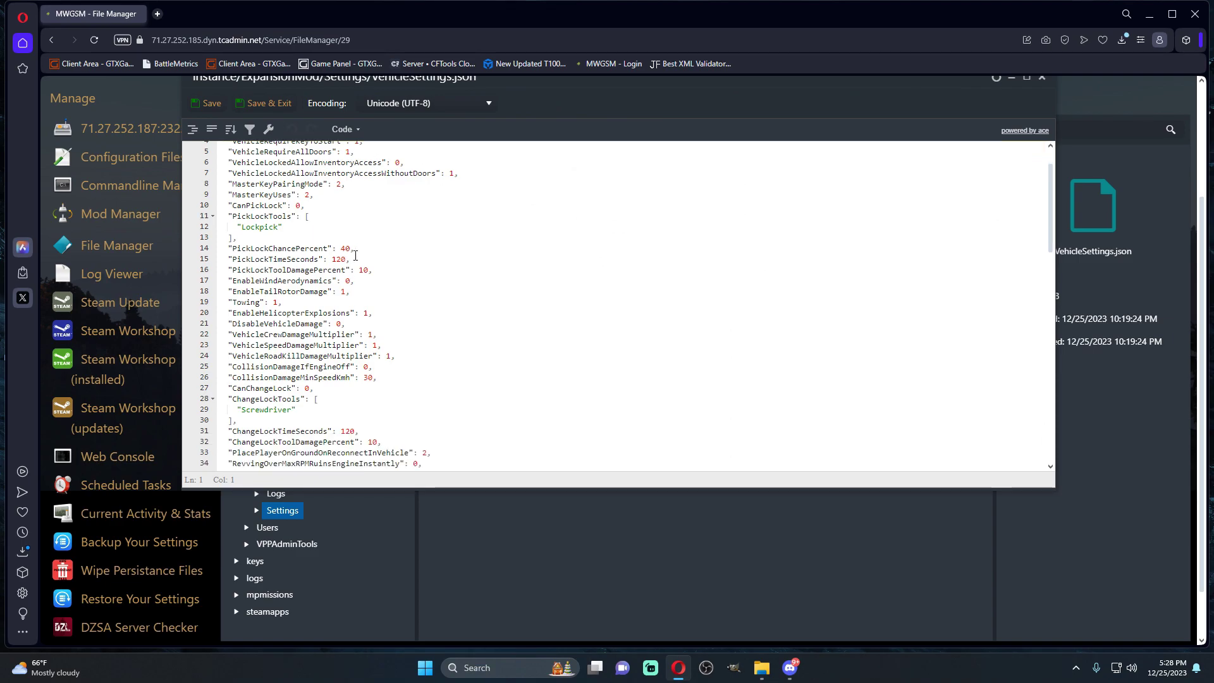
{"action": "scroll", "coordinate": [807, 270], "scroll_direction": "down", "scroll_amount": 2}
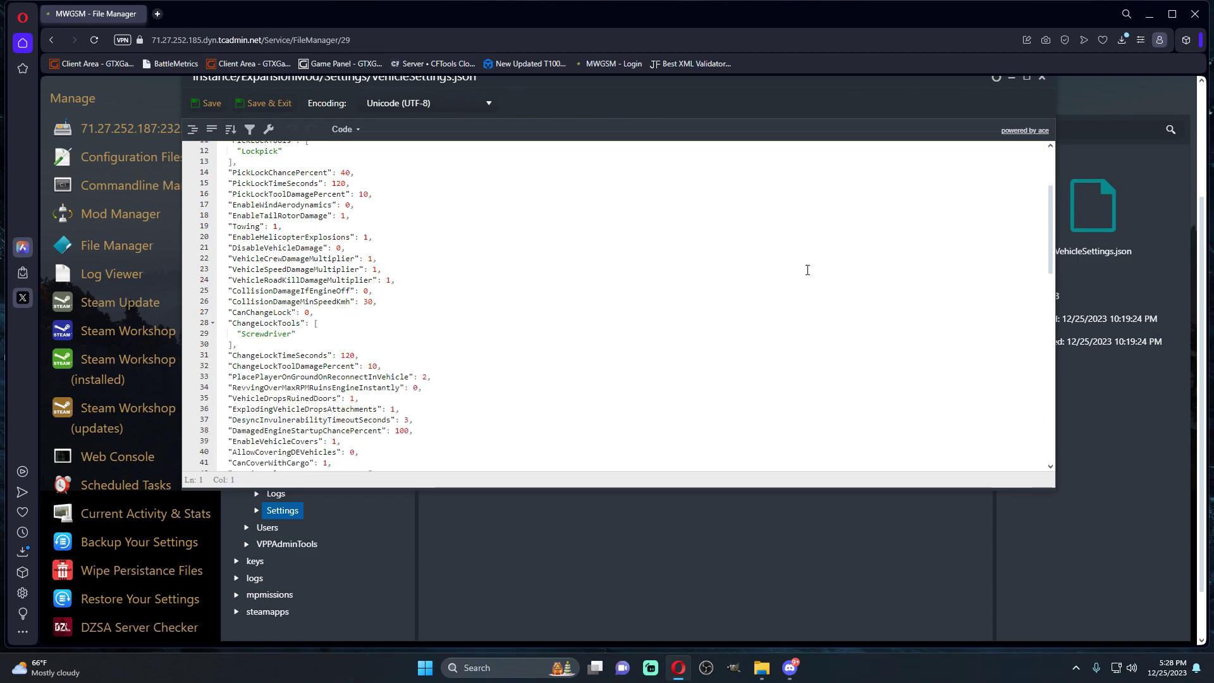
{"action": "left_click", "coordinate": [1043, 77]}
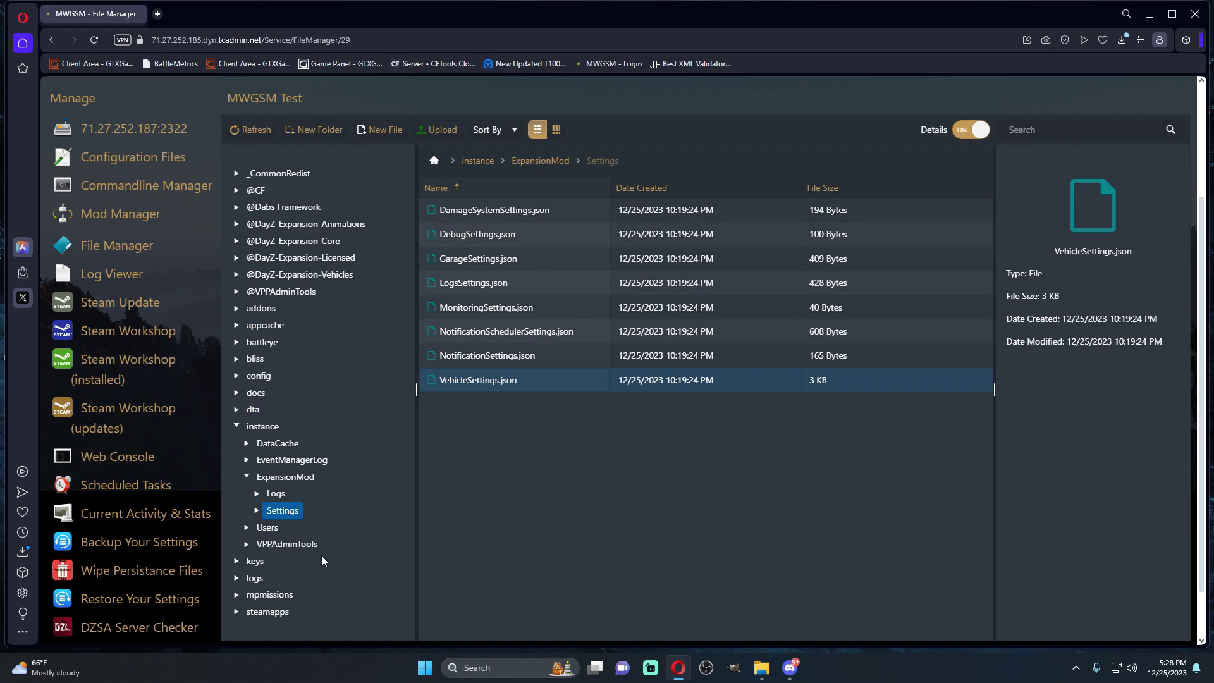
{"action": "left_click", "coordinate": [275, 594]}
- Browse into Expansion.chernarusplus > expansion > settings, then switch to the running DayZ game
{"action": "double_click", "coordinate": [562, 259]}
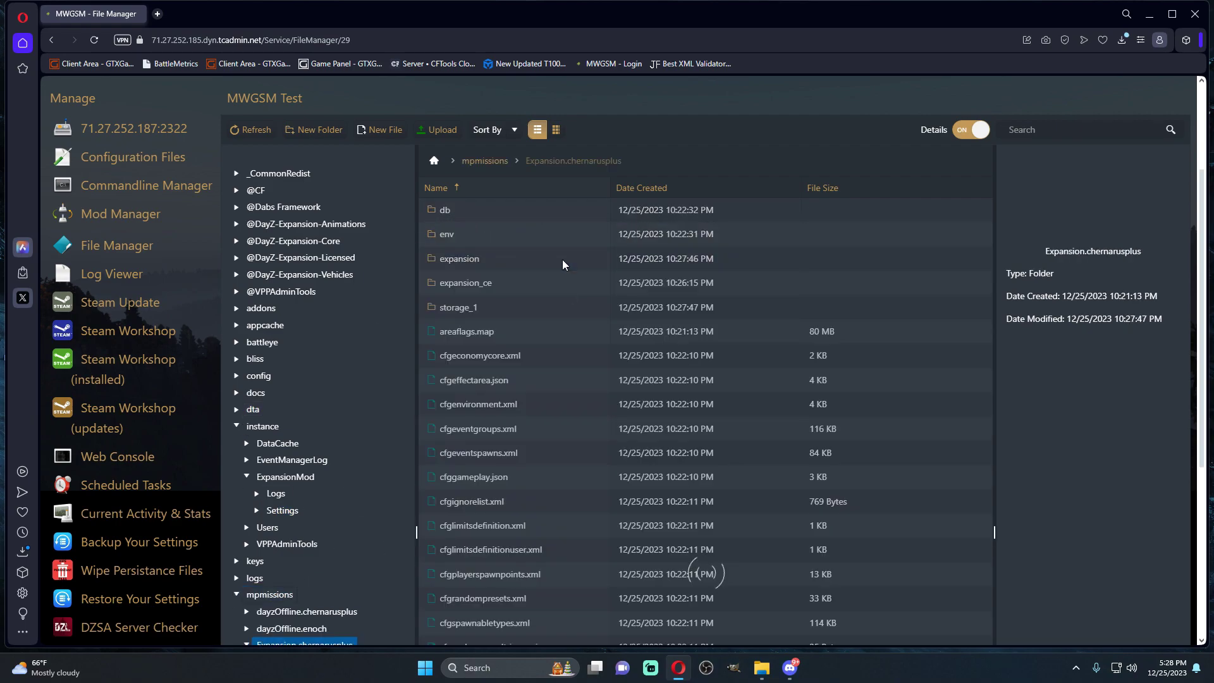
{"action": "double_click", "coordinate": [506, 258]}
{"action": "double_click", "coordinate": [514, 215]}
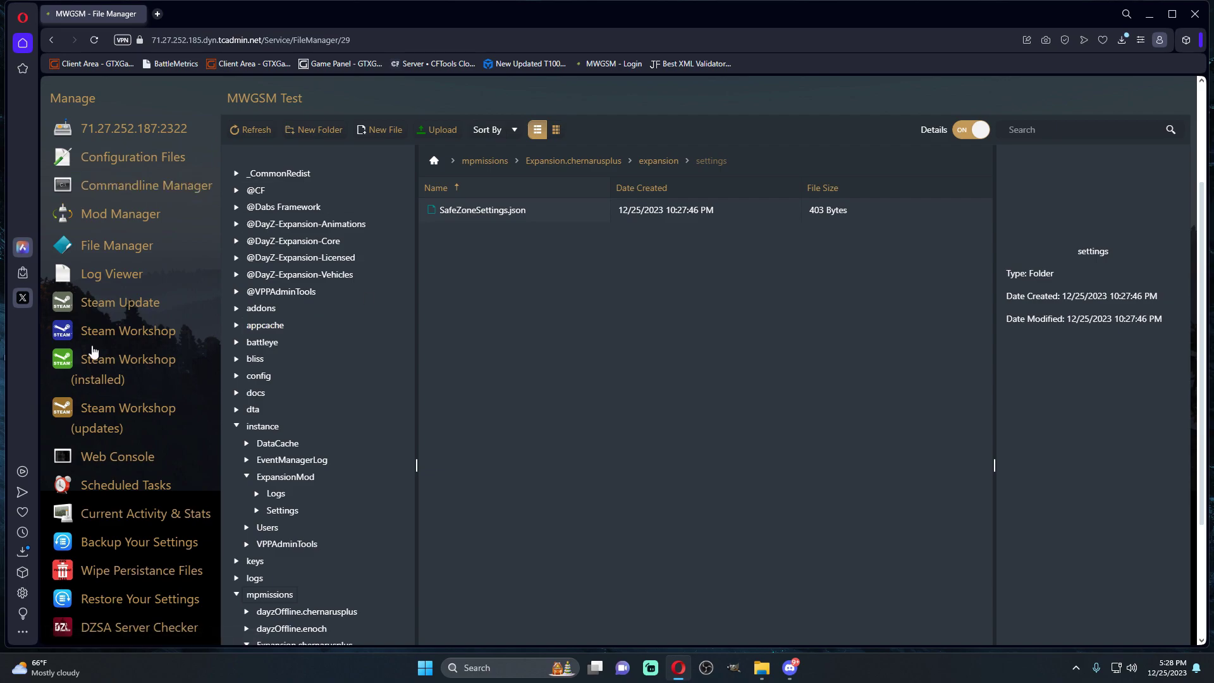
{"action": "left_click", "coordinate": [1150, 5]}
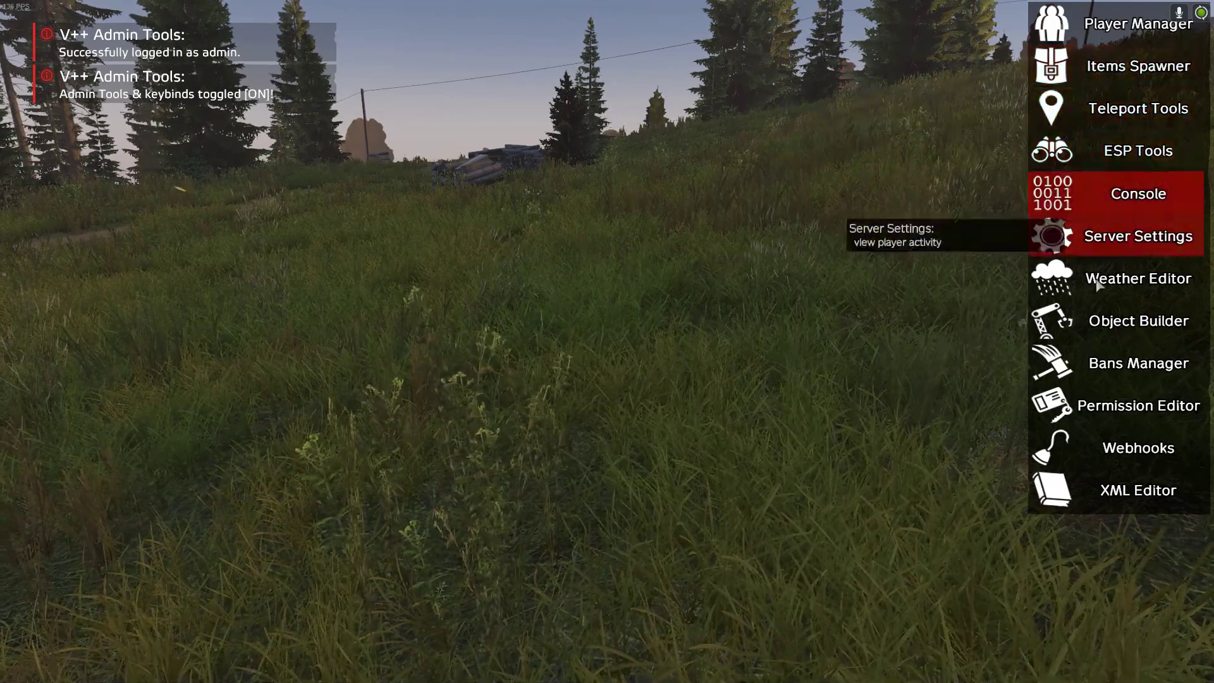
- Filter the XML Editor item list to 'heli' after trying 'expa' and 'avi'
{"action": "left_click", "coordinate": [1074, 488]}
{"action": "left_click", "coordinate": [358, 26]}
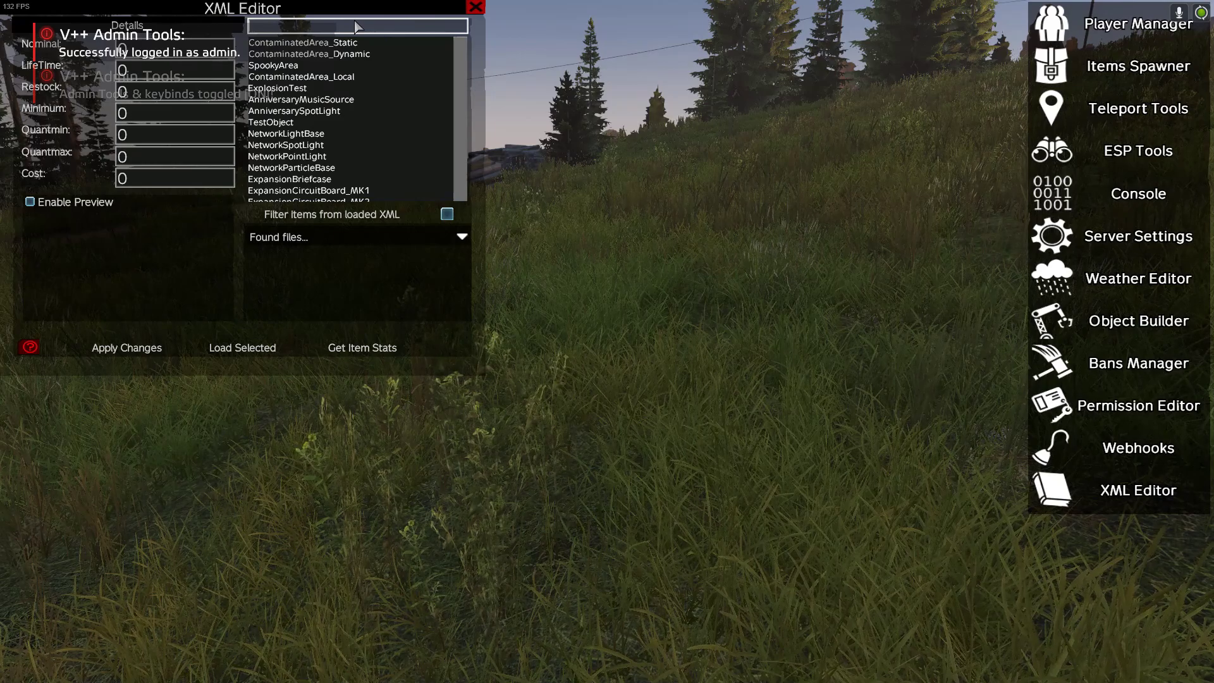
{"action": "type", "text": "expa"}
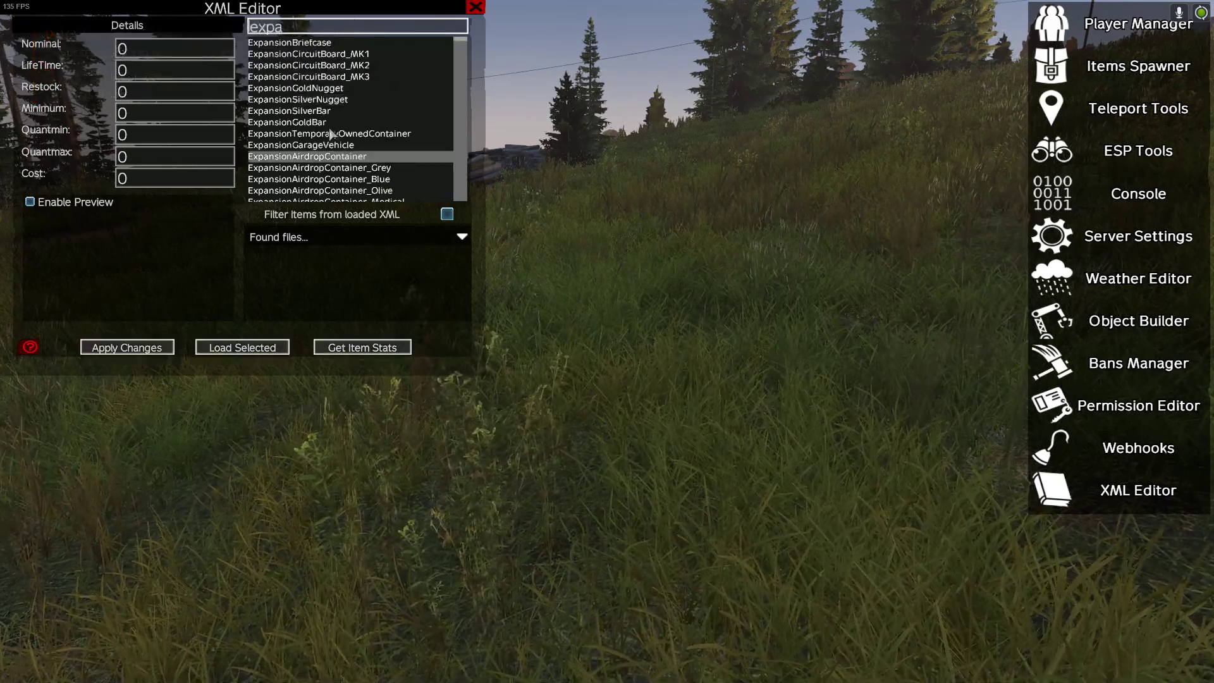
{"action": "scroll", "coordinate": [331, 133], "scroll_direction": "down", "scroll_amount": 10}
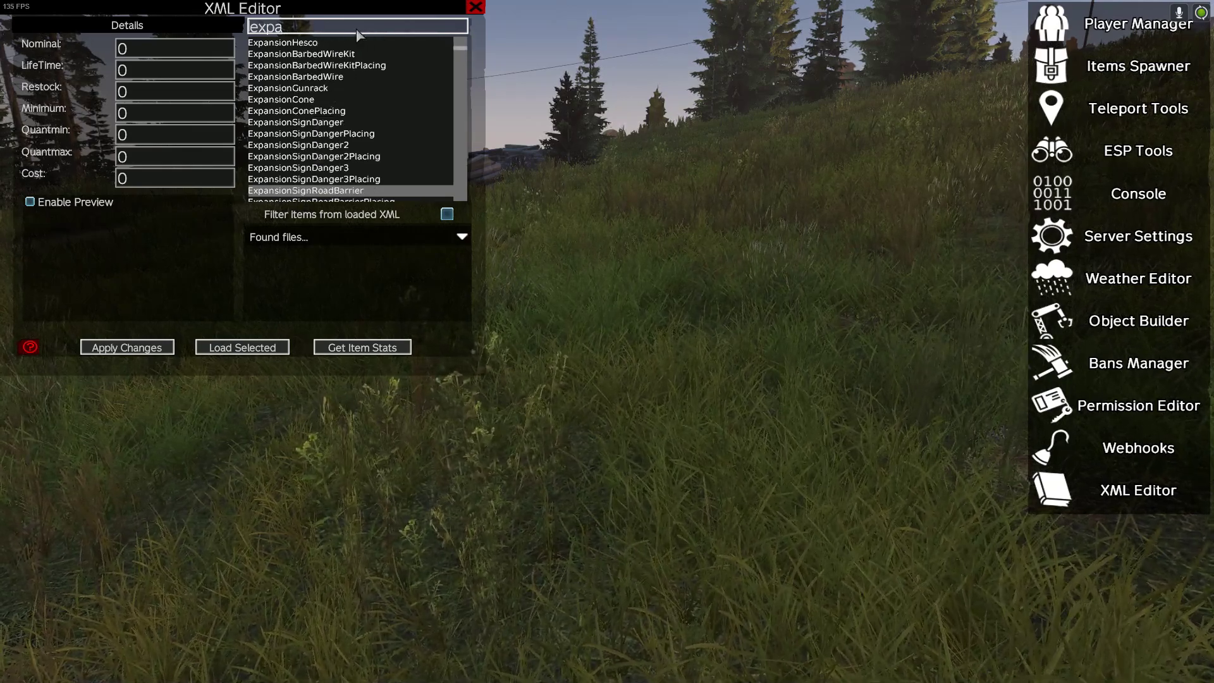
{"action": "key", "text": "BackSpace"}
{"action": "key", "text": "BackSpace"}
{"action": "key", "text": "BackSpace"}
{"action": "key", "text": "BackSpace"}
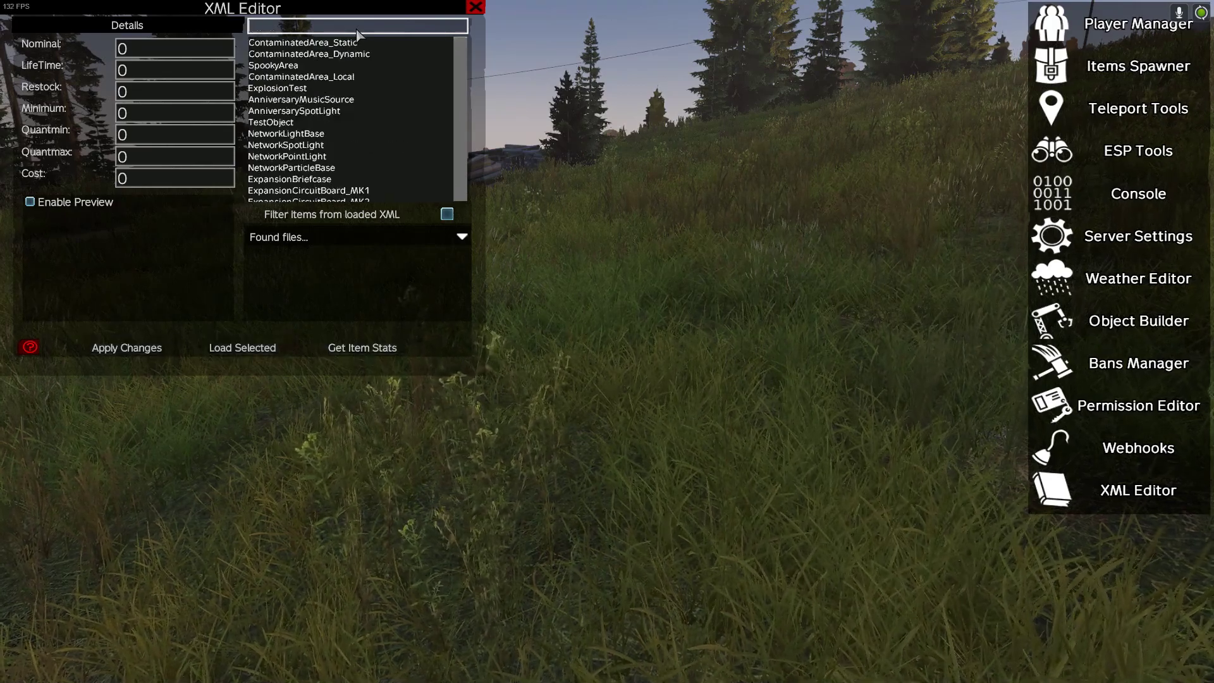
{"action": "type", "text": "avi"}
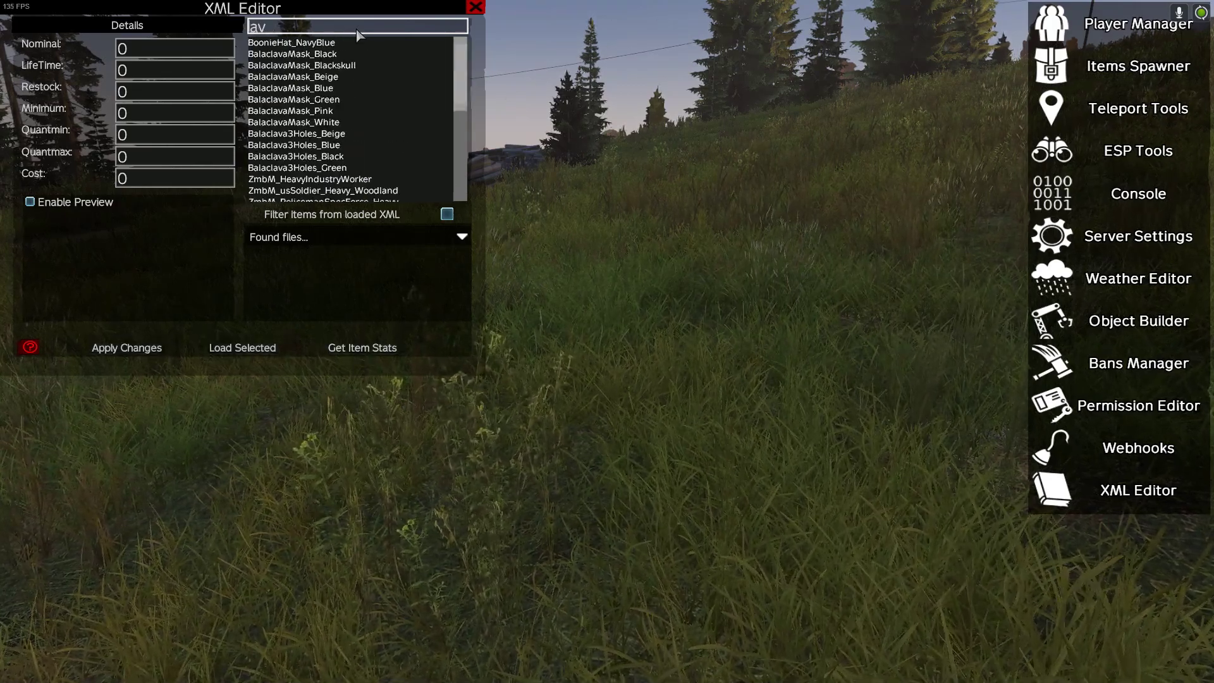
{"action": "key", "text": "BackSpace"}
{"action": "key", "text": "BackSpace"}
{"action": "key", "text": "BackSpace"}
{"action": "type", "text": "h"}
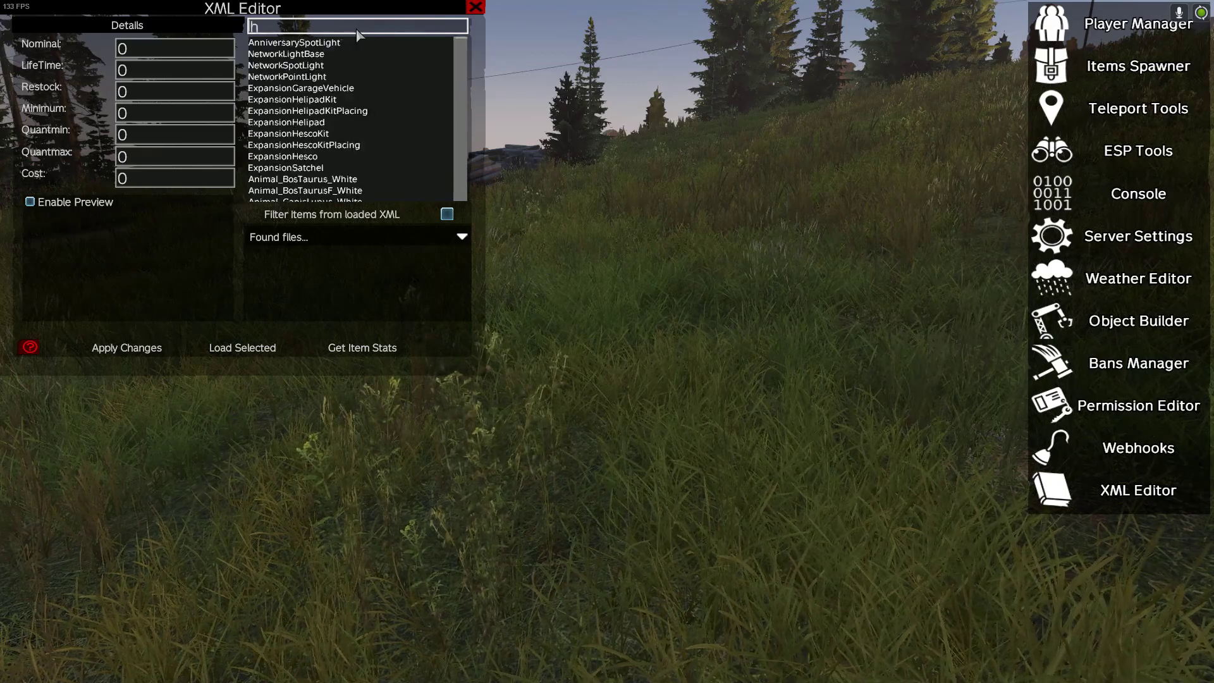
{"action": "type", "text": "eli"}
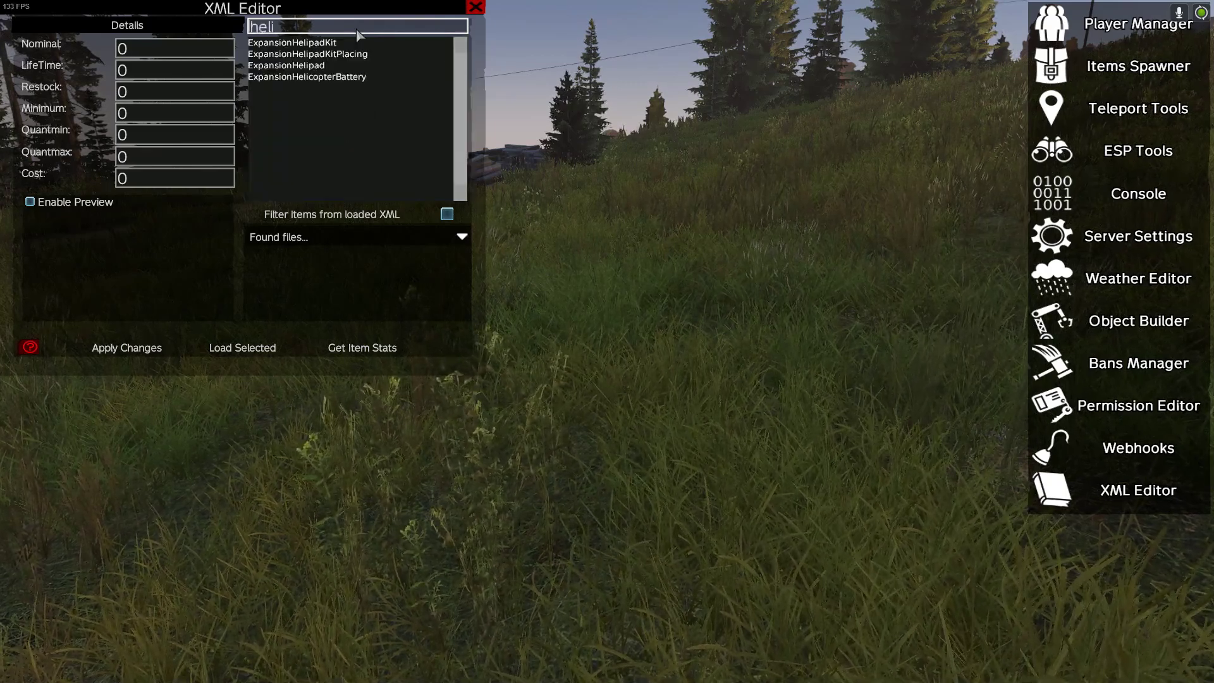
- Map the 21 ExpansionHelicopterBattery spawn positions around Chernarus, then close the map and editor
{"action": "left_click", "coordinate": [298, 79]}
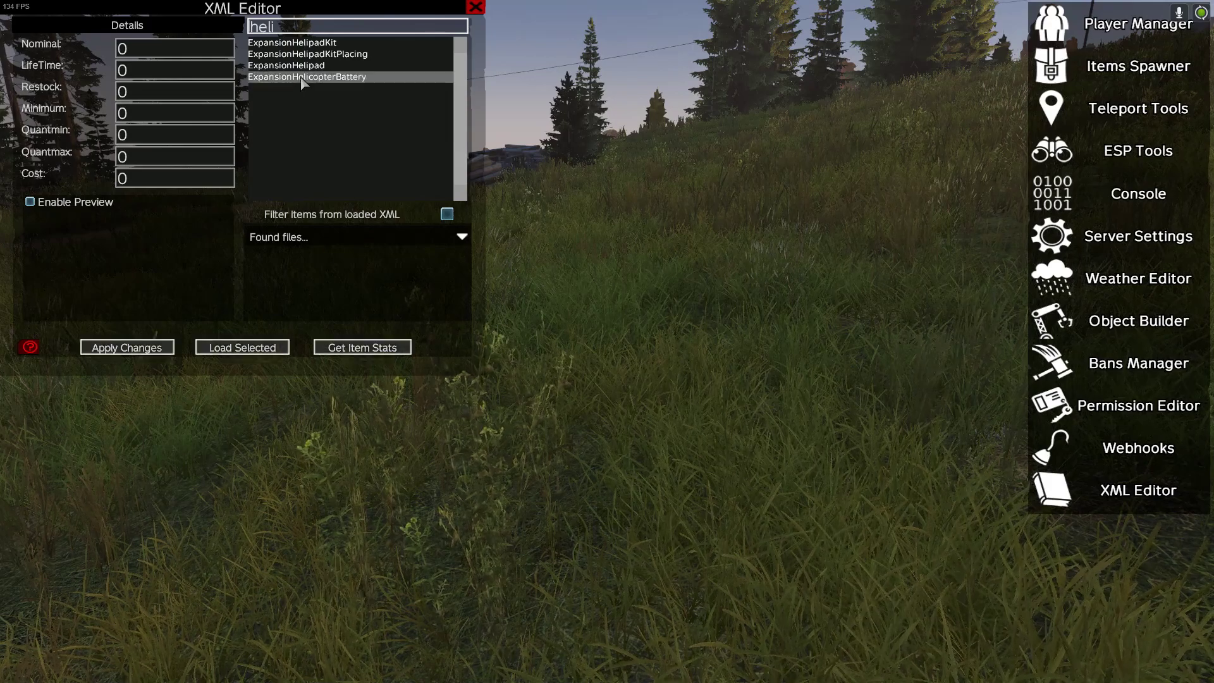
{"action": "left_click", "coordinate": [351, 348]}
{"action": "left_click_drag", "start_coordinate": [753, 470], "coordinate": [627, 263]}
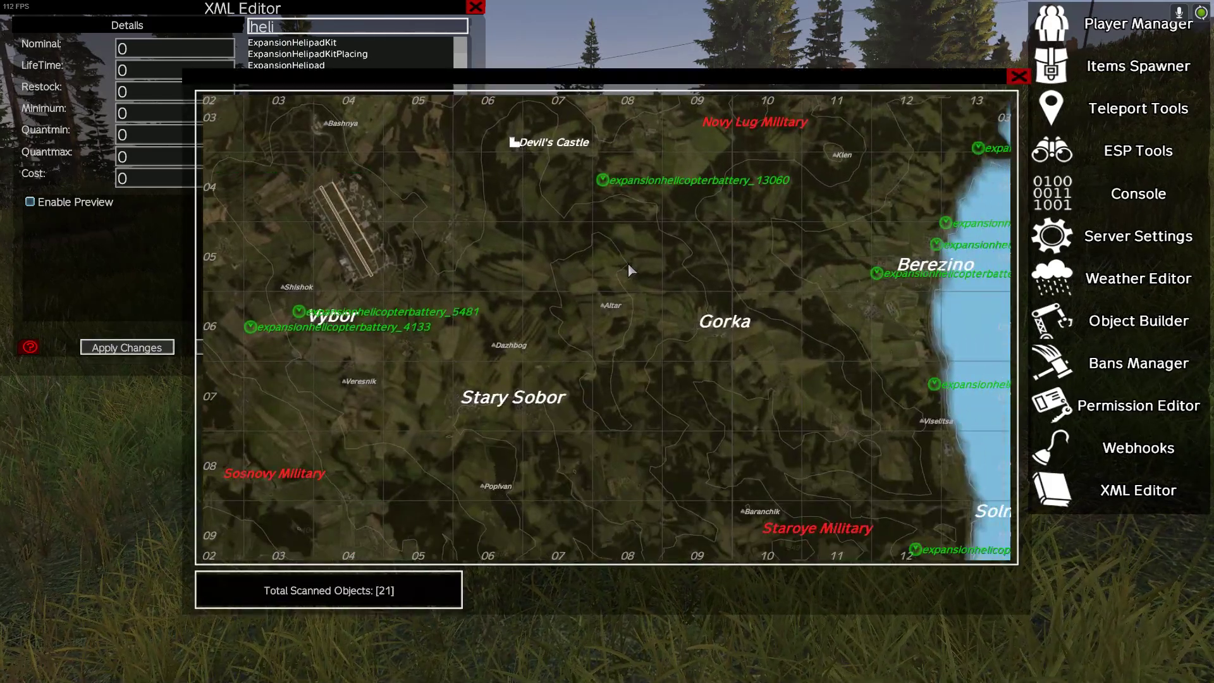
{"action": "left_click_drag", "start_coordinate": [446, 286], "coordinate": [656, 331]}
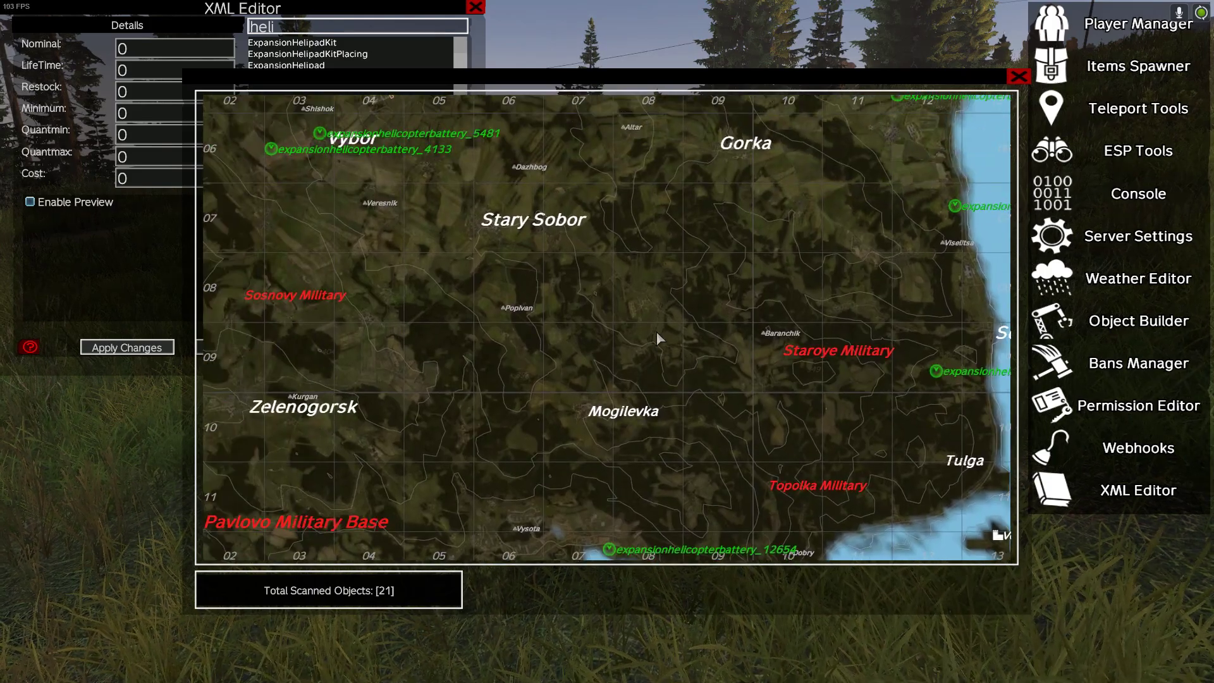
{"action": "left_click", "coordinate": [1018, 75]}
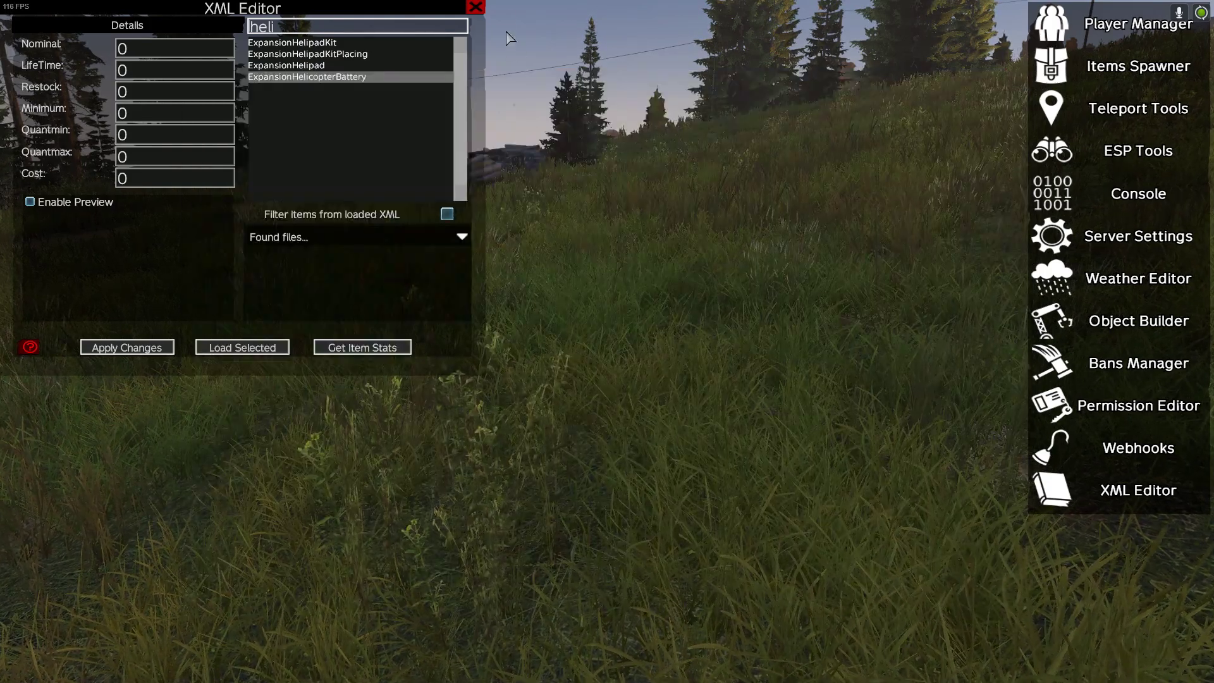
{"action": "left_click", "coordinate": [476, 6]}
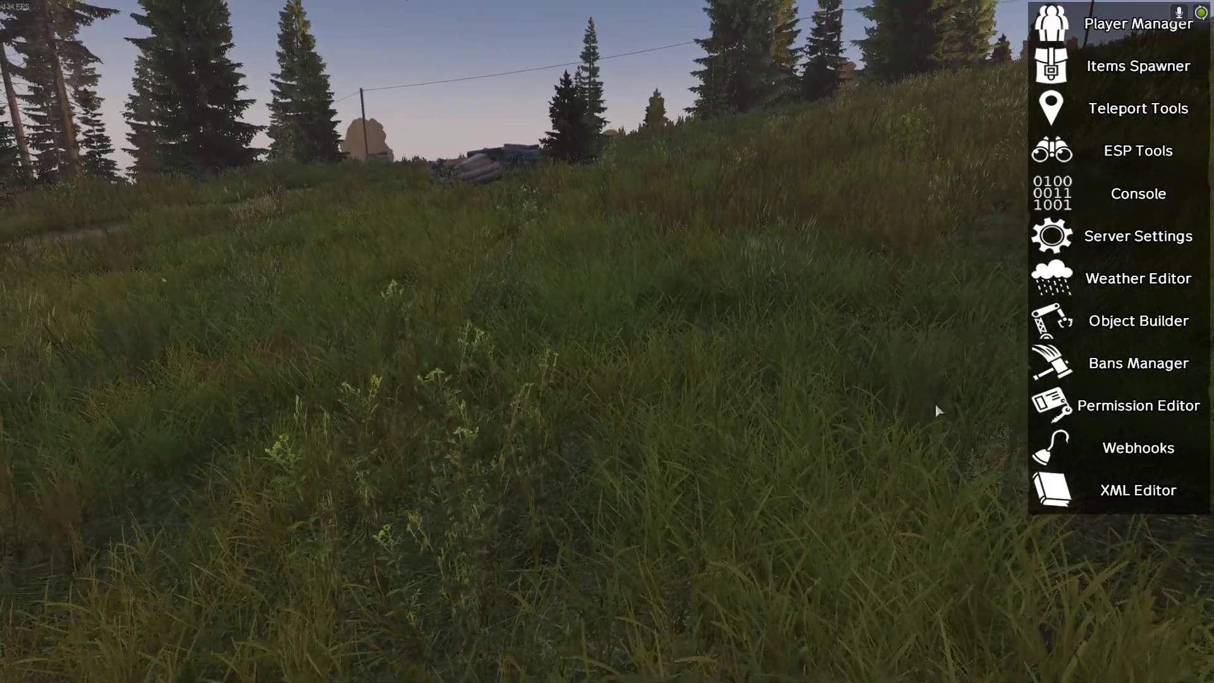
- Spawn an ExpansionMh6_Resistance helicopter at the crosshair from the VPP item spawner
{"action": "key", "text": "y"}
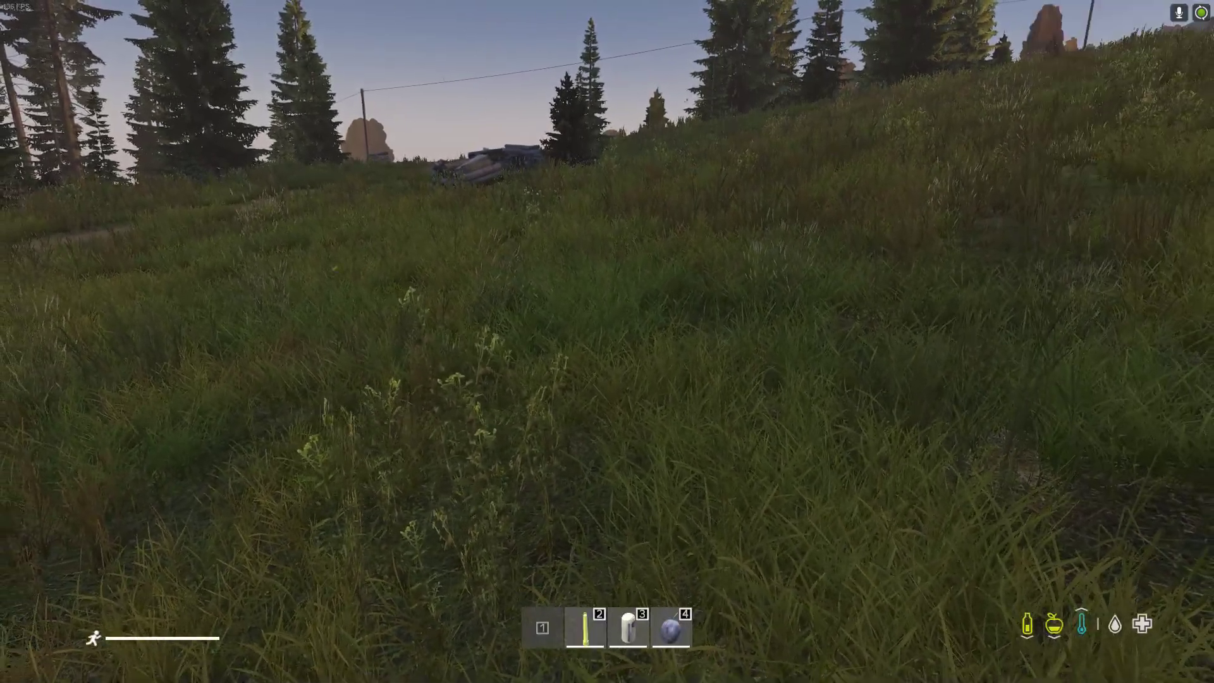
{"action": "key", "text": "y"}
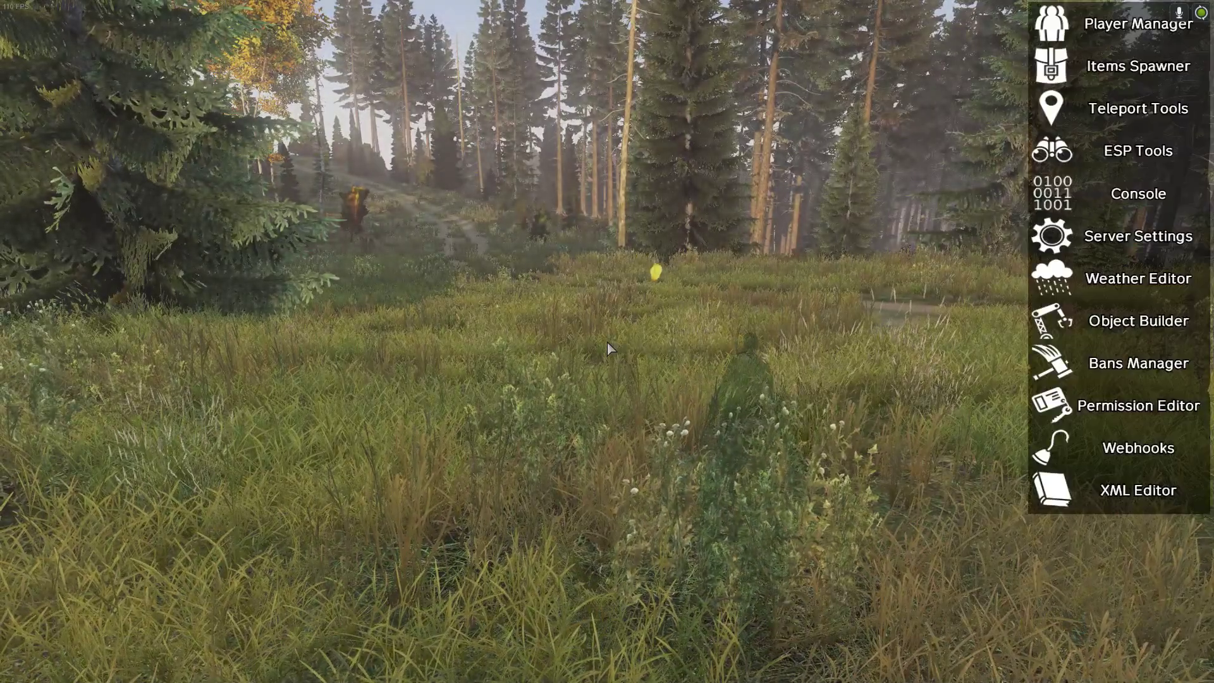
{"action": "left_click", "coordinate": [1116, 73]}
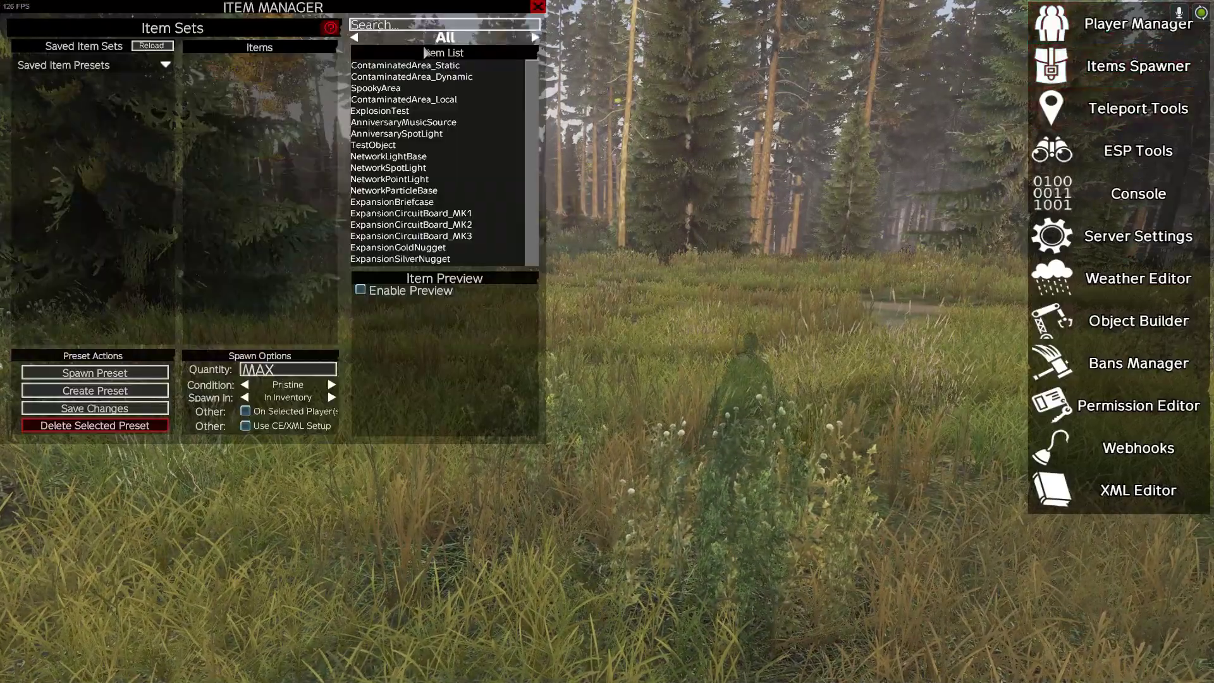
{"action": "left_click", "coordinate": [374, 23]}
{"action": "type", "text": "mh6"}
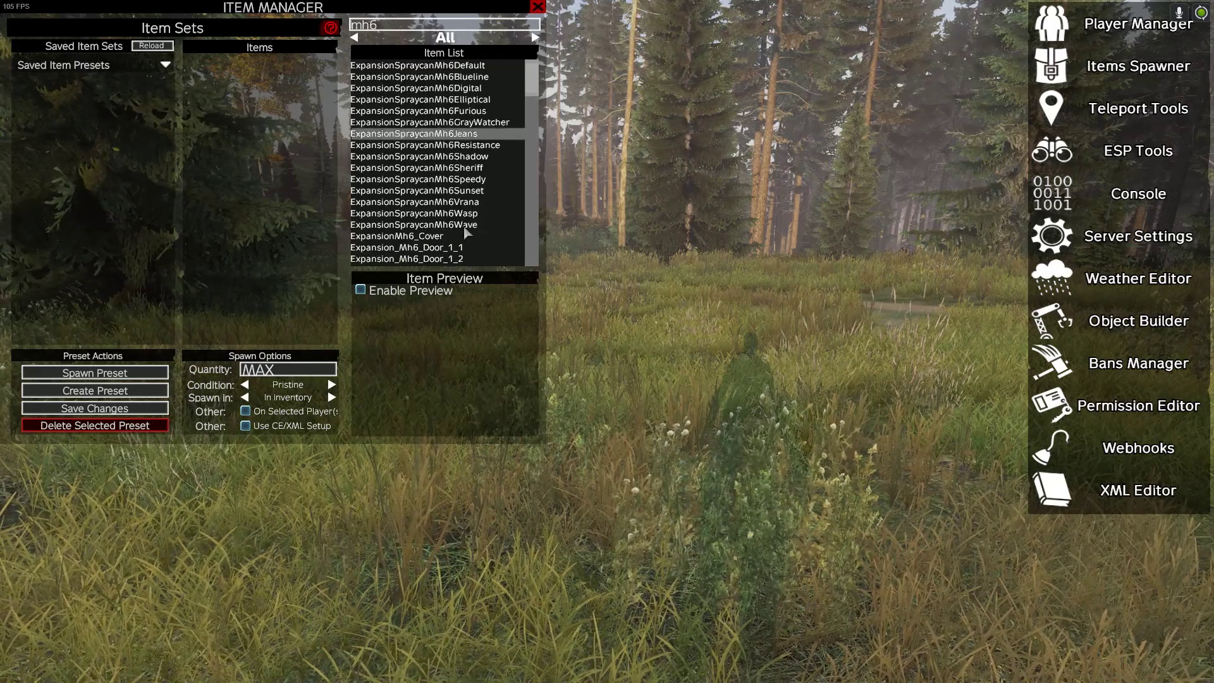
{"action": "left_click_drag", "start_coordinate": [531, 79], "coordinate": [548, 165]}
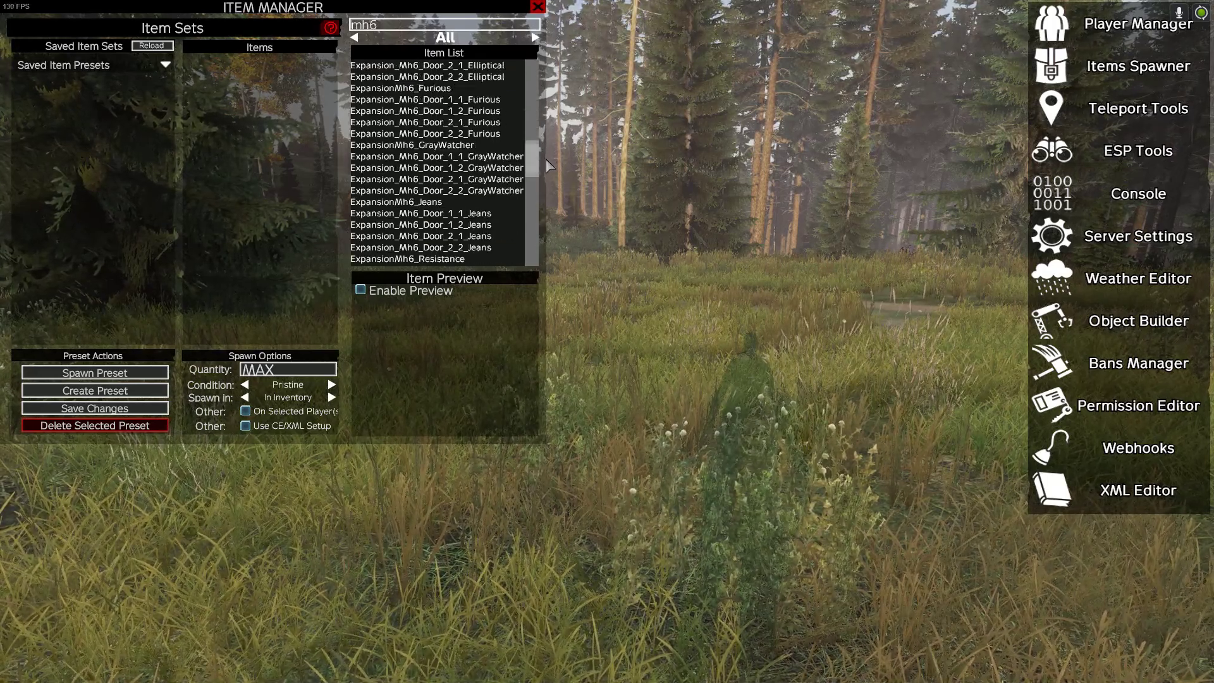
{"action": "left_click", "coordinate": [417, 259]}
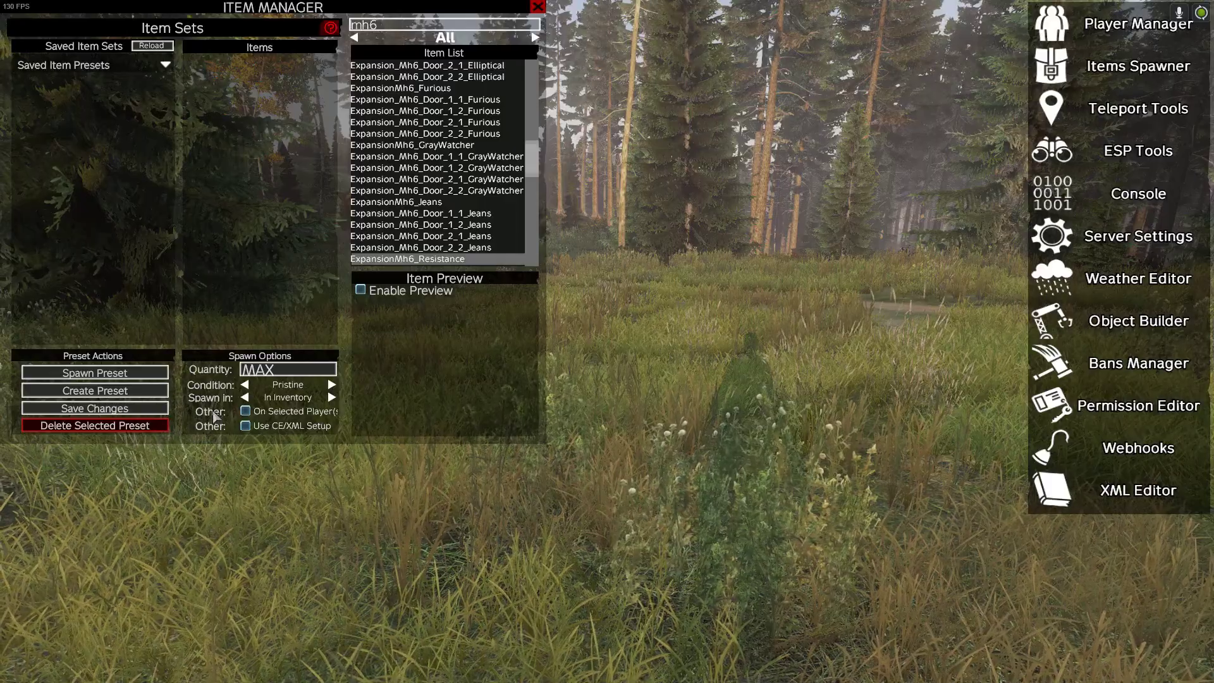
{"action": "left_click", "coordinate": [331, 397]}
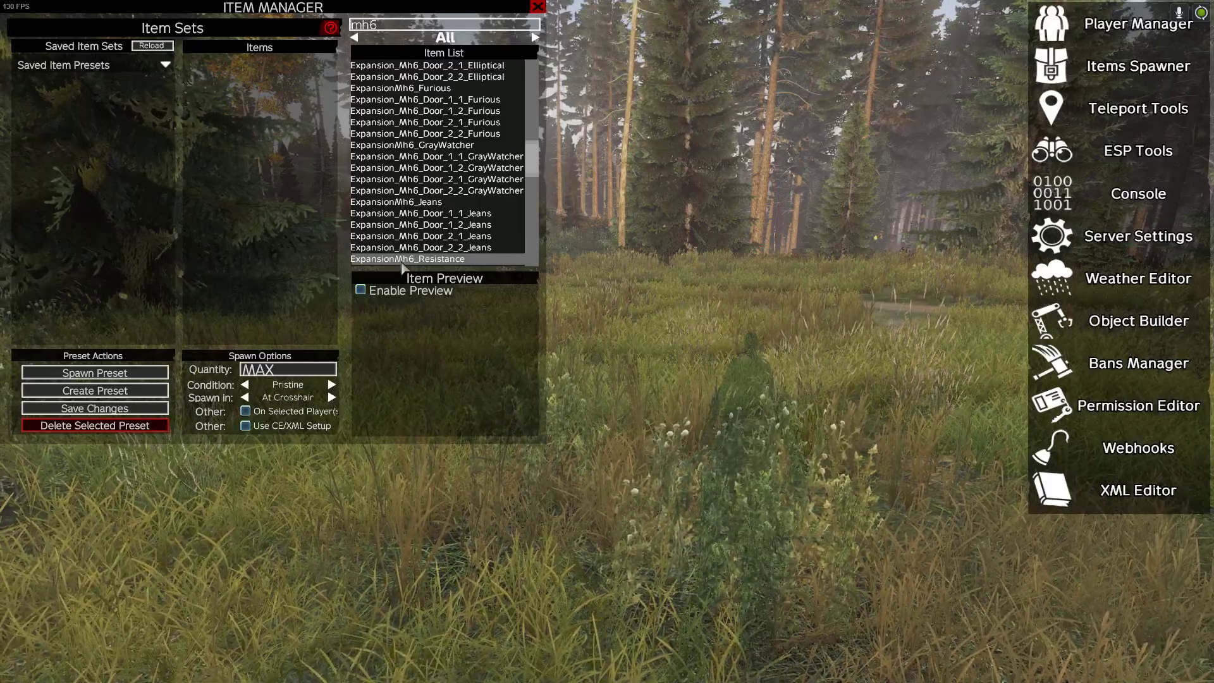
{"action": "double_click", "coordinate": [402, 260]}
- Leave the server with Exit now and quit DayZ to the main menu
{"action": "key", "text": "Escape"}
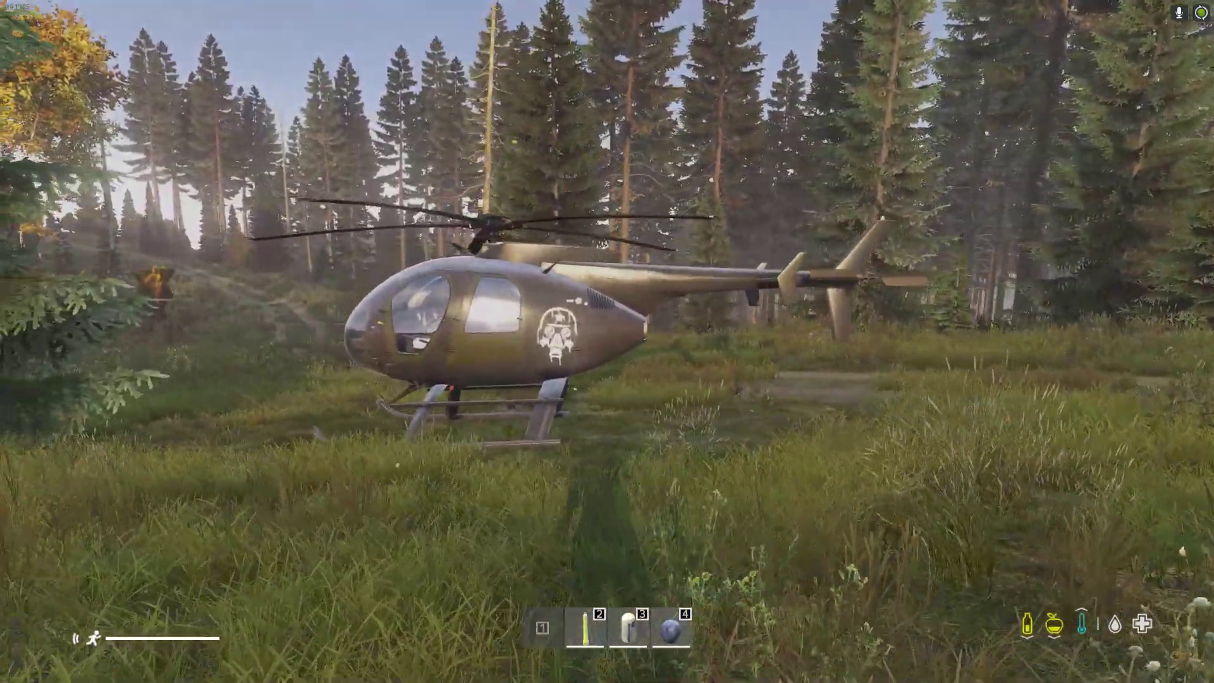
{"action": "key", "text": "Escape"}
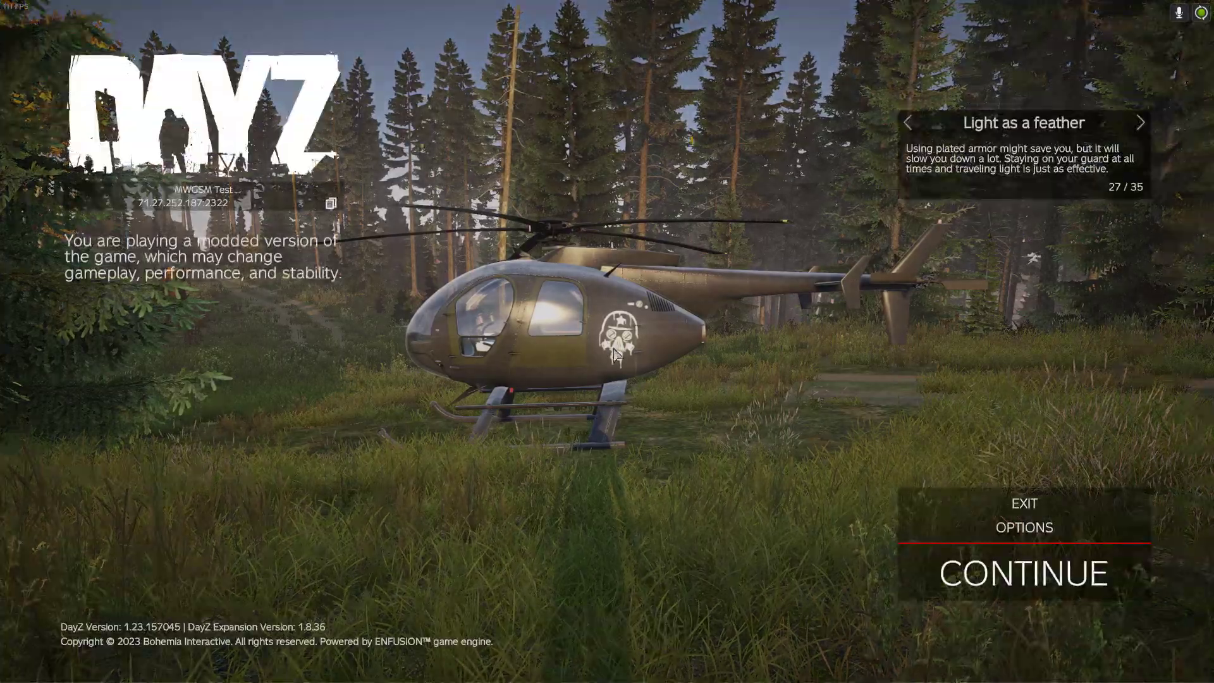
{"action": "left_click", "coordinate": [951, 503]}
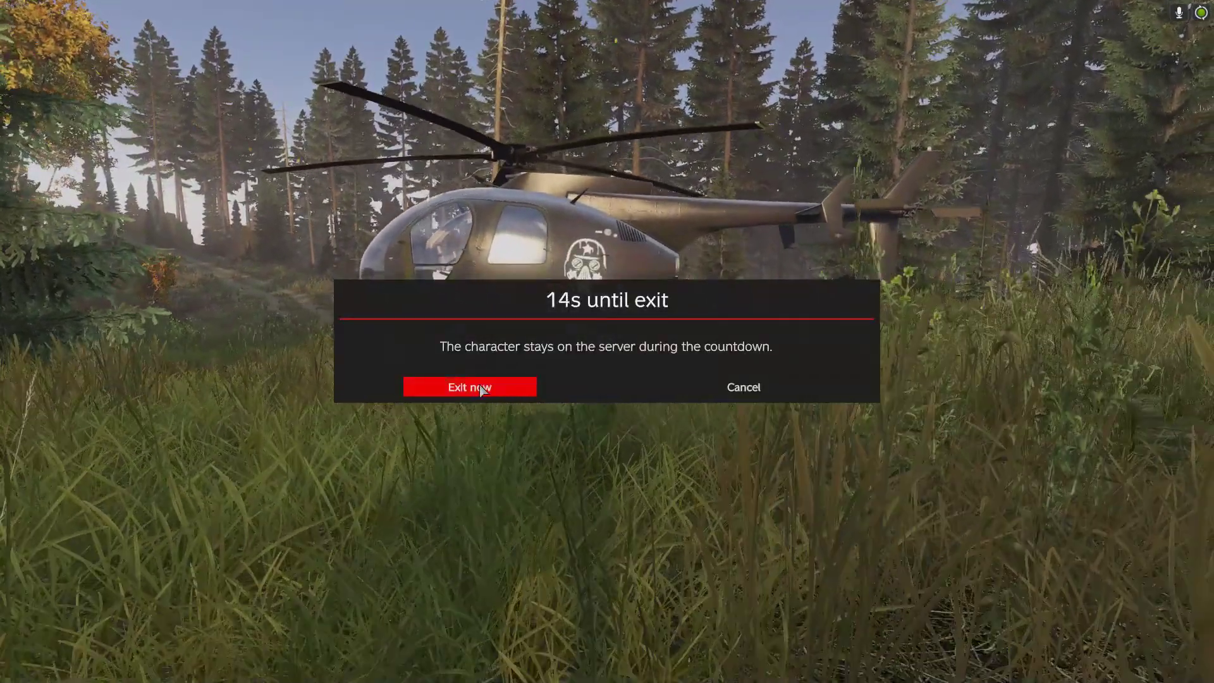
{"action": "left_click", "coordinate": [482, 388]}
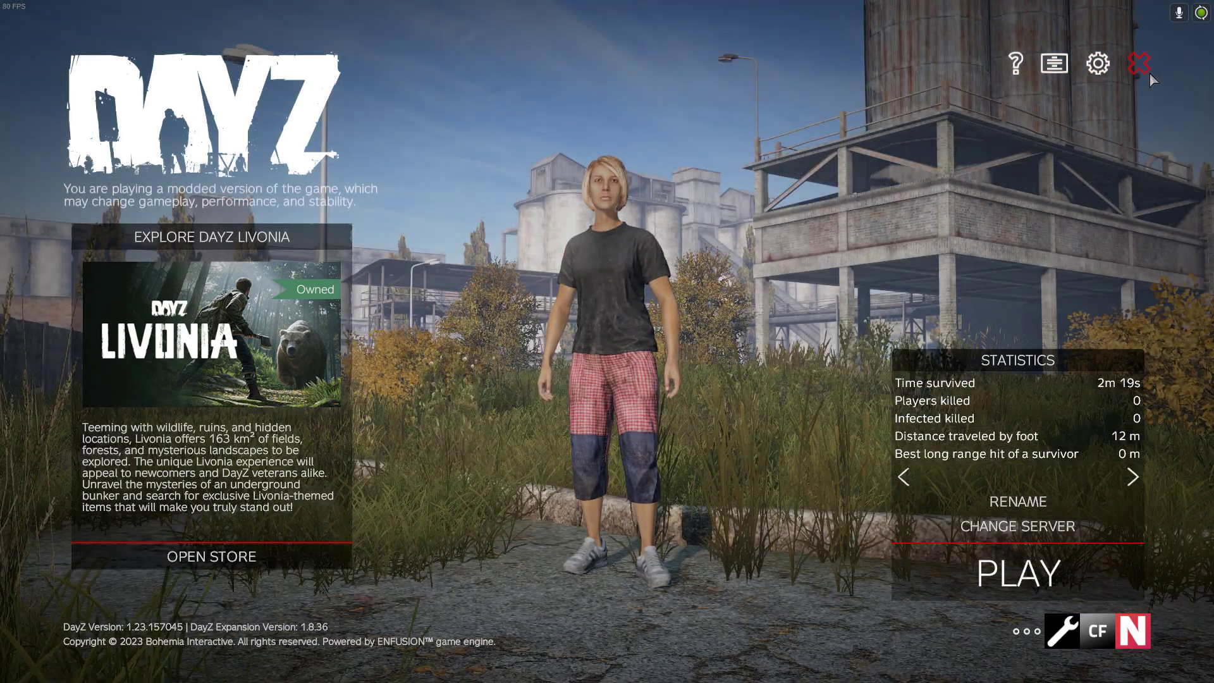
{"action": "key", "text": "Escape"}
{"action": "left_click", "coordinate": [585, 378]}
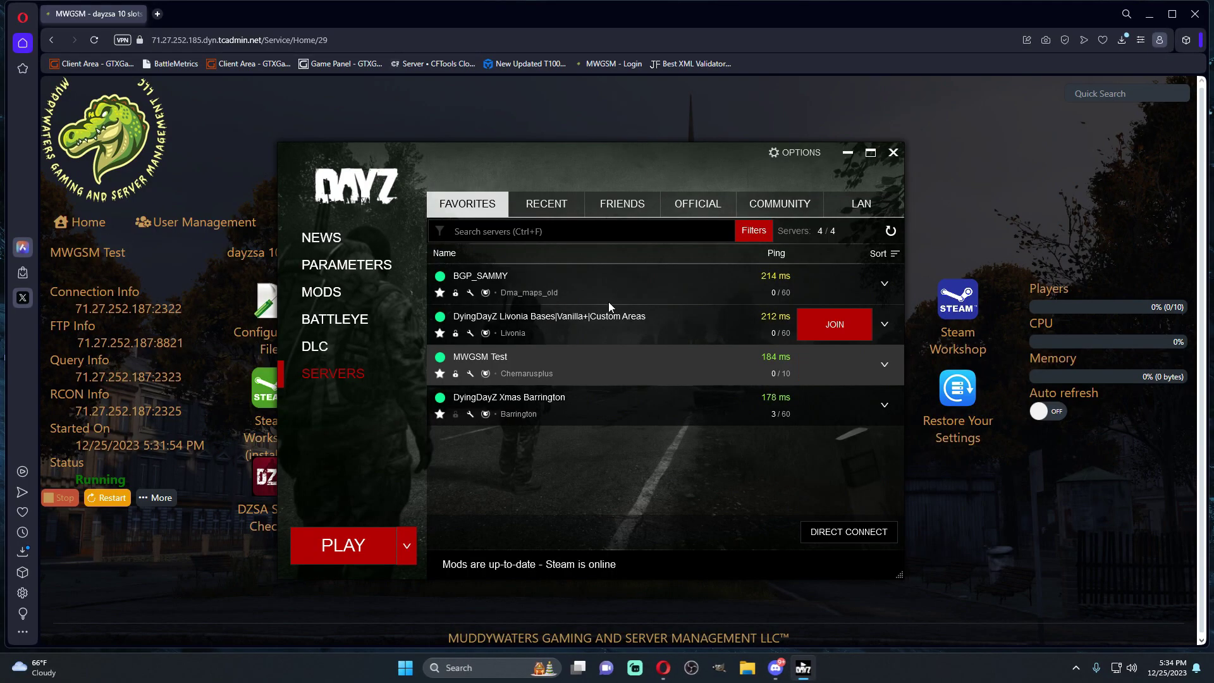
- Close the DayZ launcher and browse File Manager to mpmissions > Expansion.chernarusplus > expansion_ce
{"action": "left_click", "coordinate": [893, 153]}
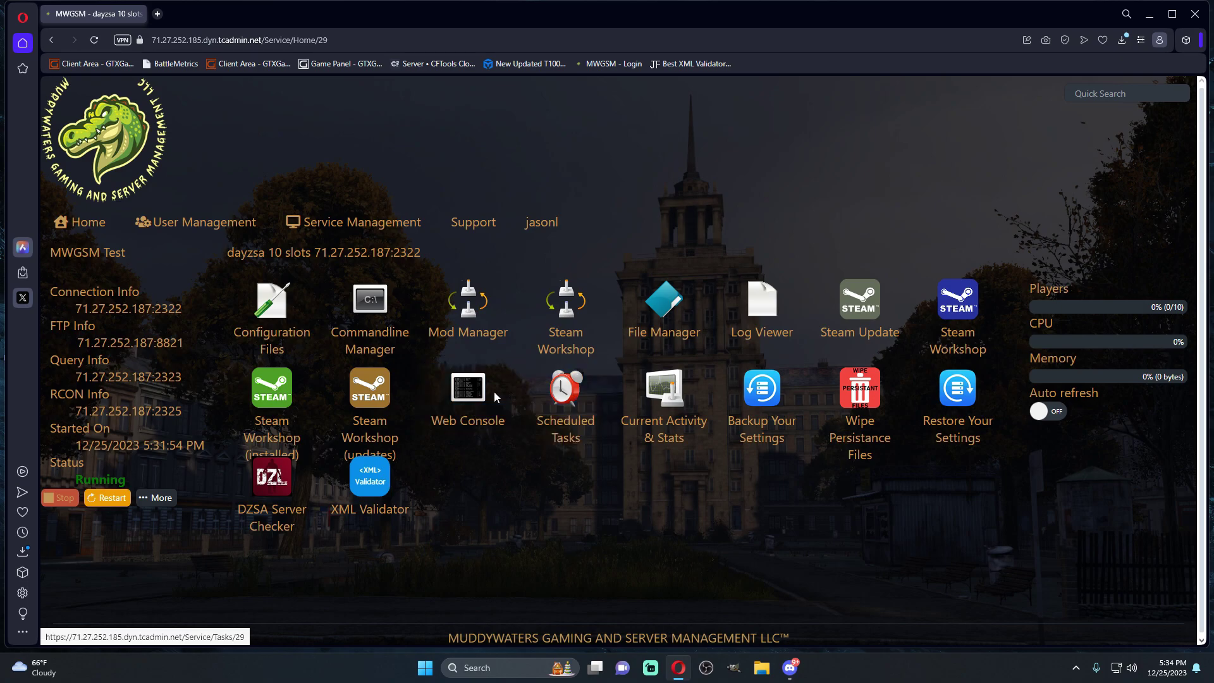
{"action": "left_click", "coordinate": [646, 304]}
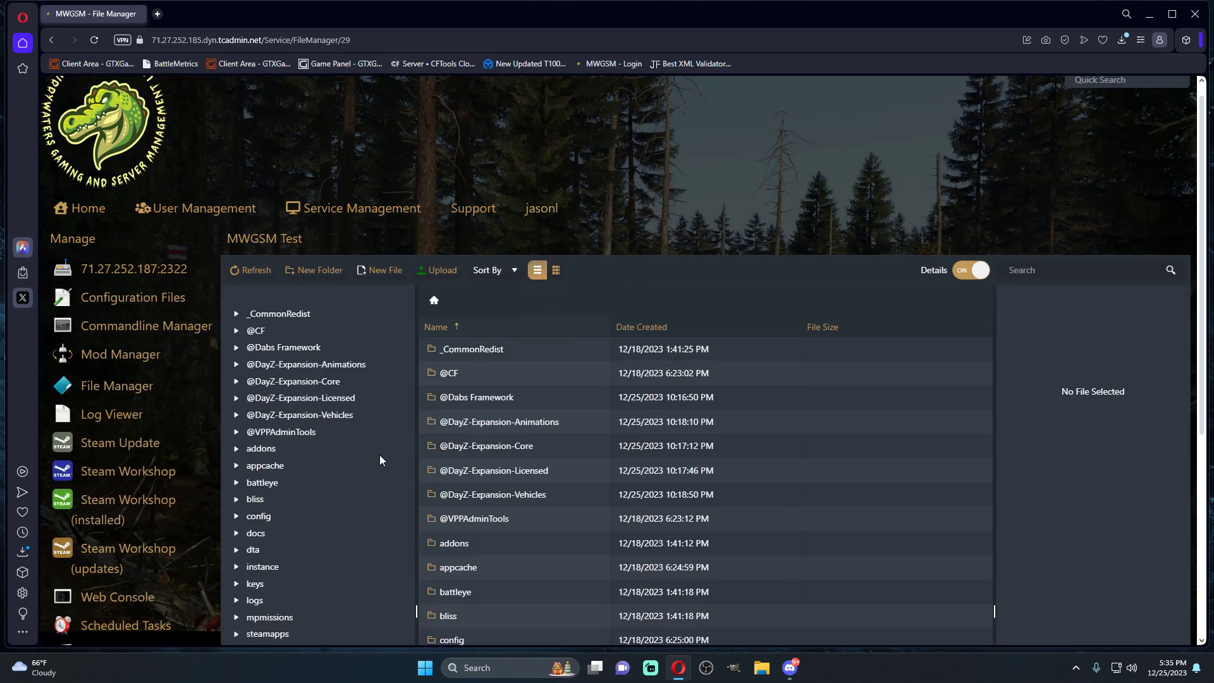
{"action": "scroll", "coordinate": [341, 392], "scroll_direction": "down", "scroll_amount": 5}
{"action": "left_click", "coordinate": [288, 290]}
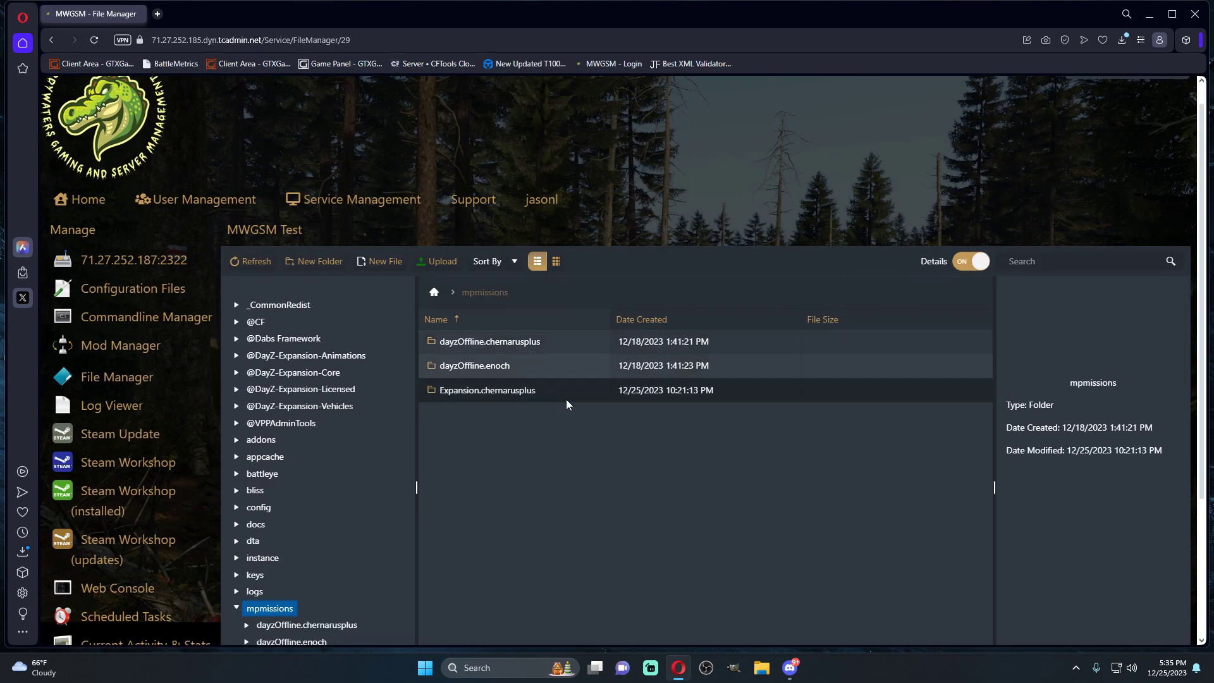
{"action": "double_click", "coordinate": [567, 399]}
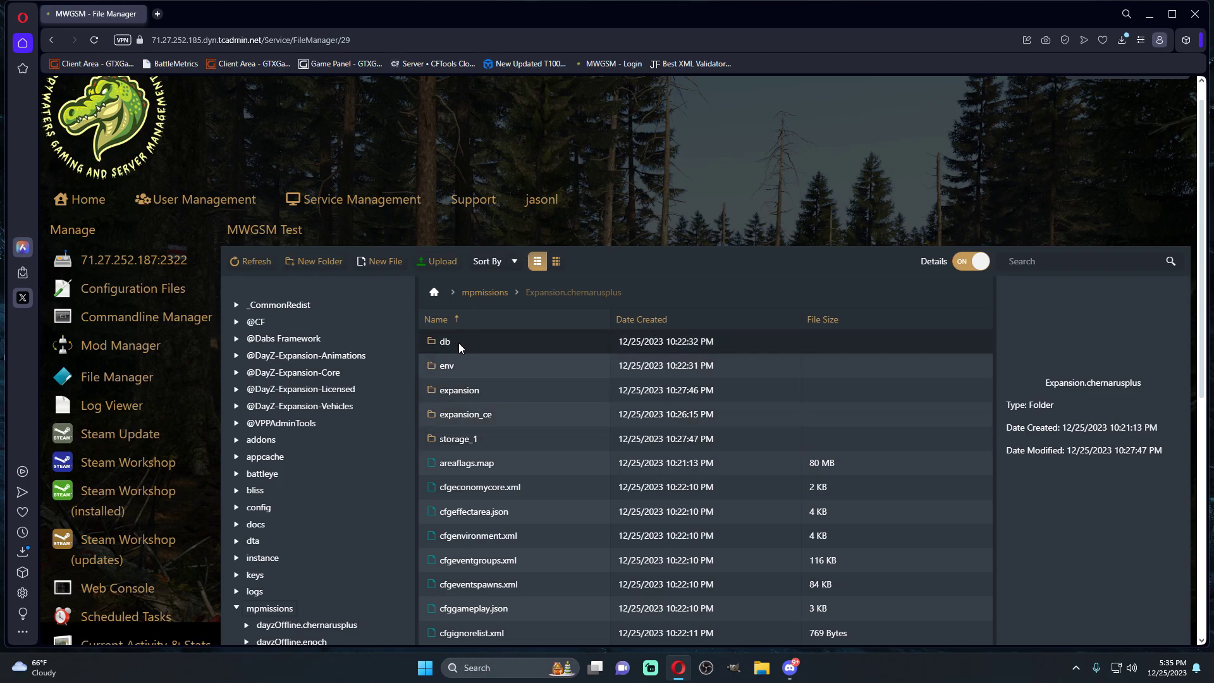
{"action": "double_click", "coordinate": [528, 414]}
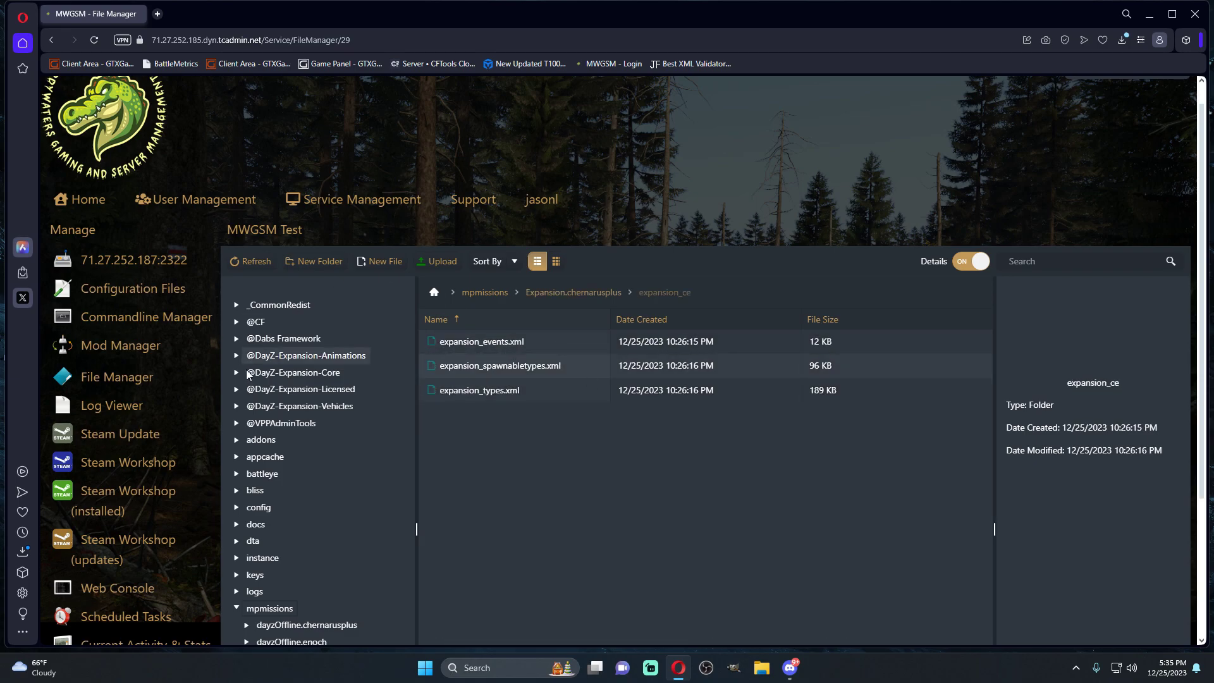
- Preview expansion_types.xml without changes, then open expansion_events.xml for editing
{"action": "double_click", "coordinate": [574, 389]}
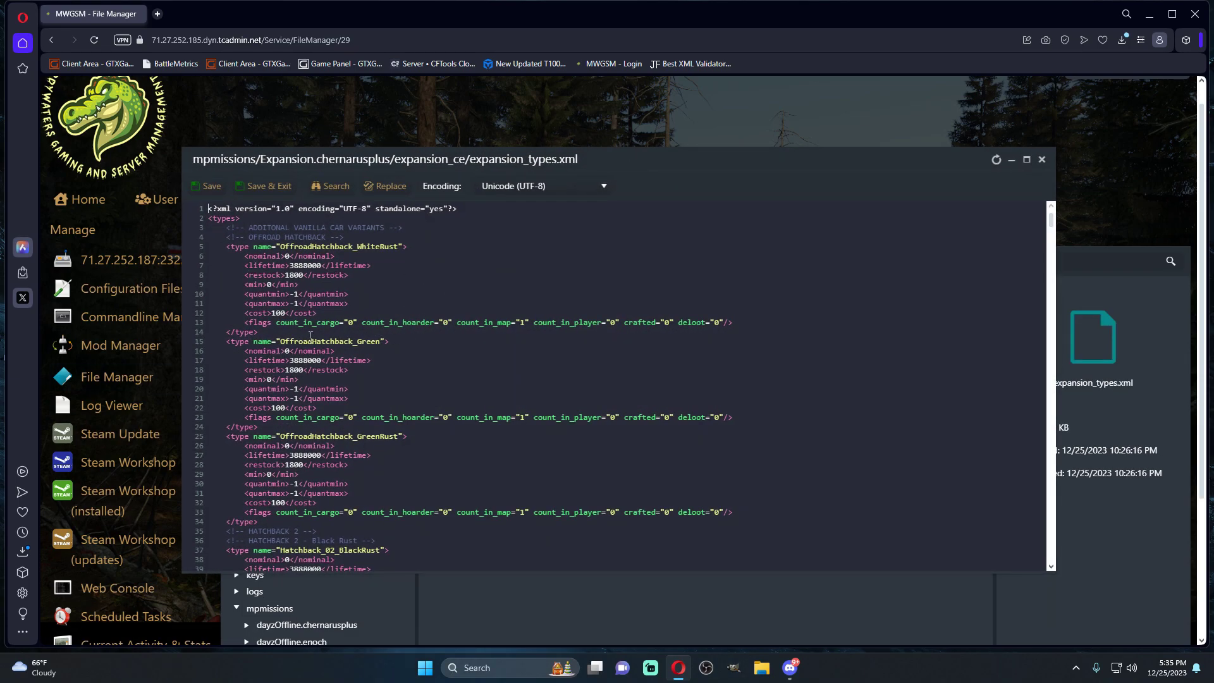
{"action": "scroll", "coordinate": [431, 457], "scroll_direction": "down", "scroll_amount": 20}
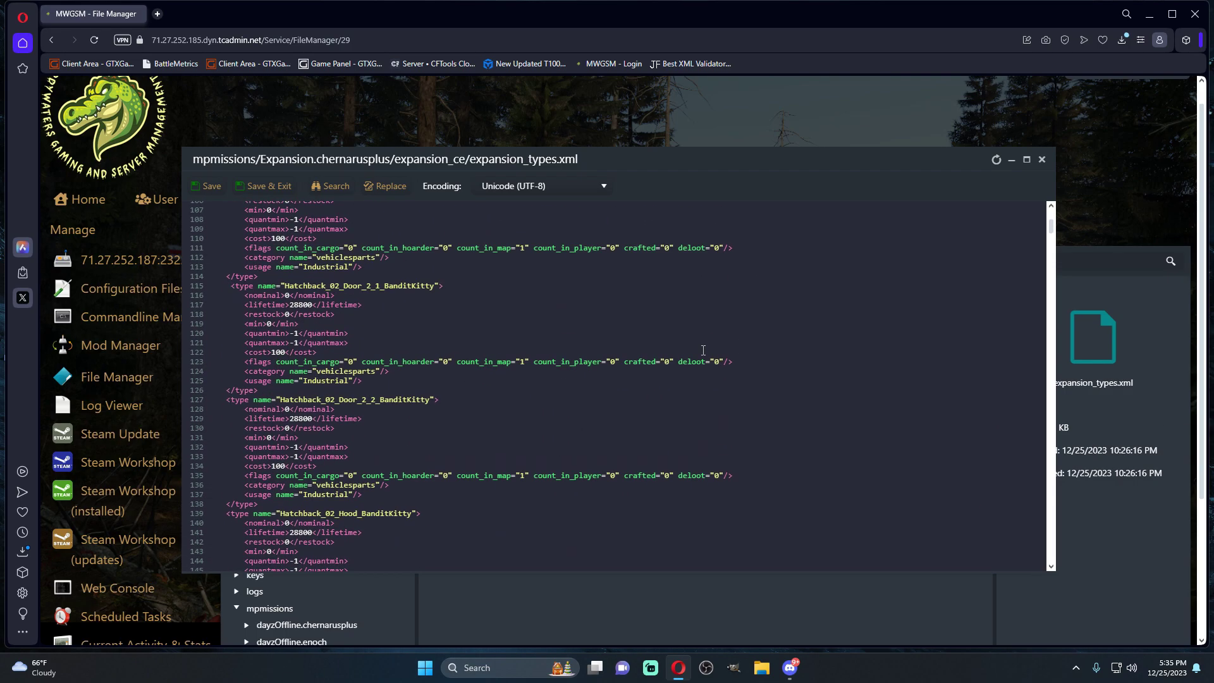
{"action": "scroll", "coordinate": [704, 349], "scroll_direction": "down", "scroll_amount": 5}
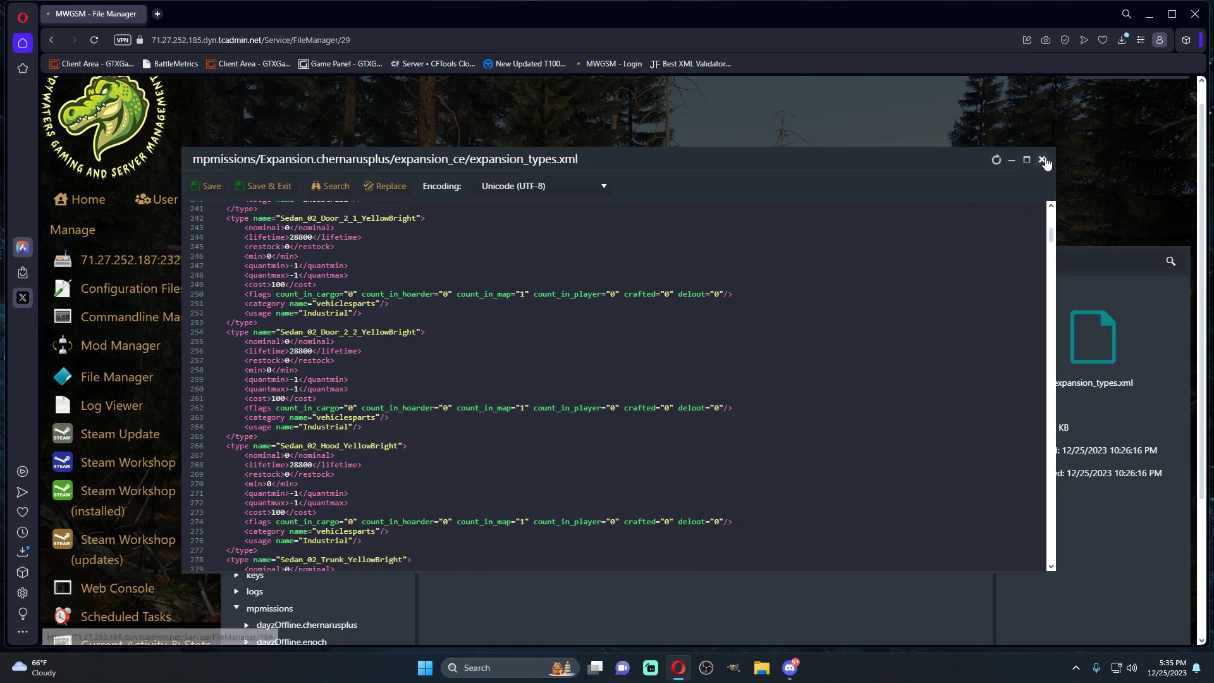
{"action": "left_click", "coordinate": [1042, 158]}
{"action": "double_click", "coordinate": [575, 341]}
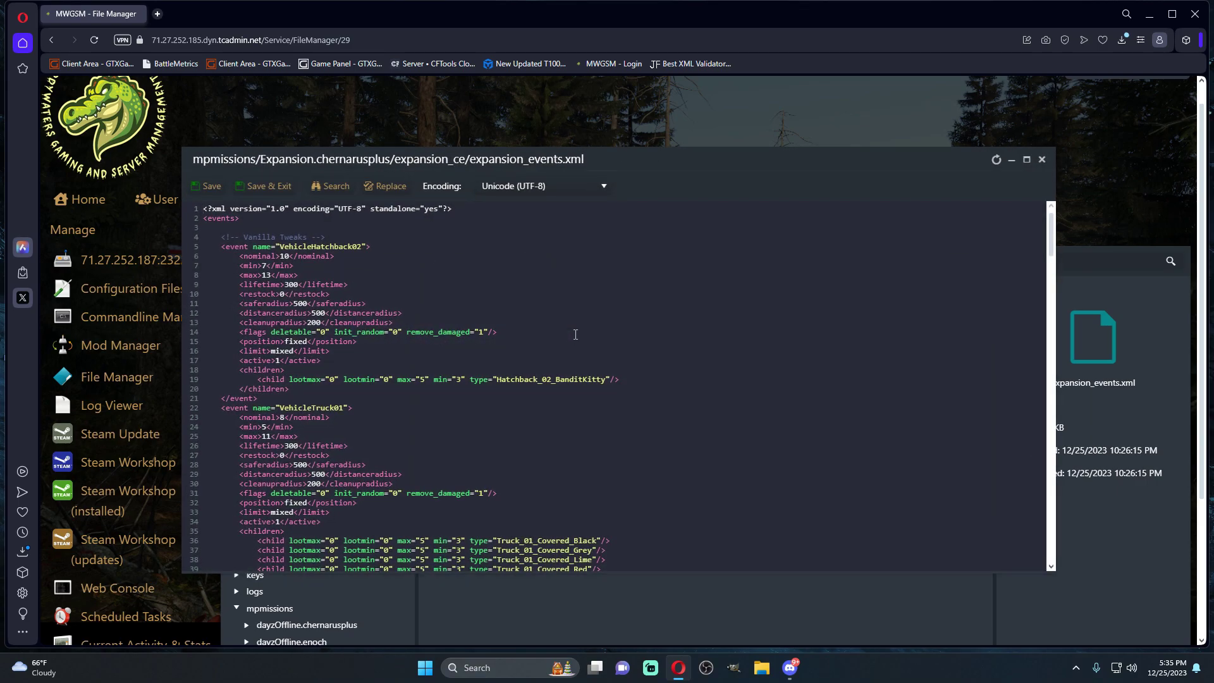
- Delete the Mh6 helicopter event's active value in expansion_events.xml
{"action": "scroll", "coordinate": [425, 359], "scroll_direction": "down", "scroll_amount": 10}
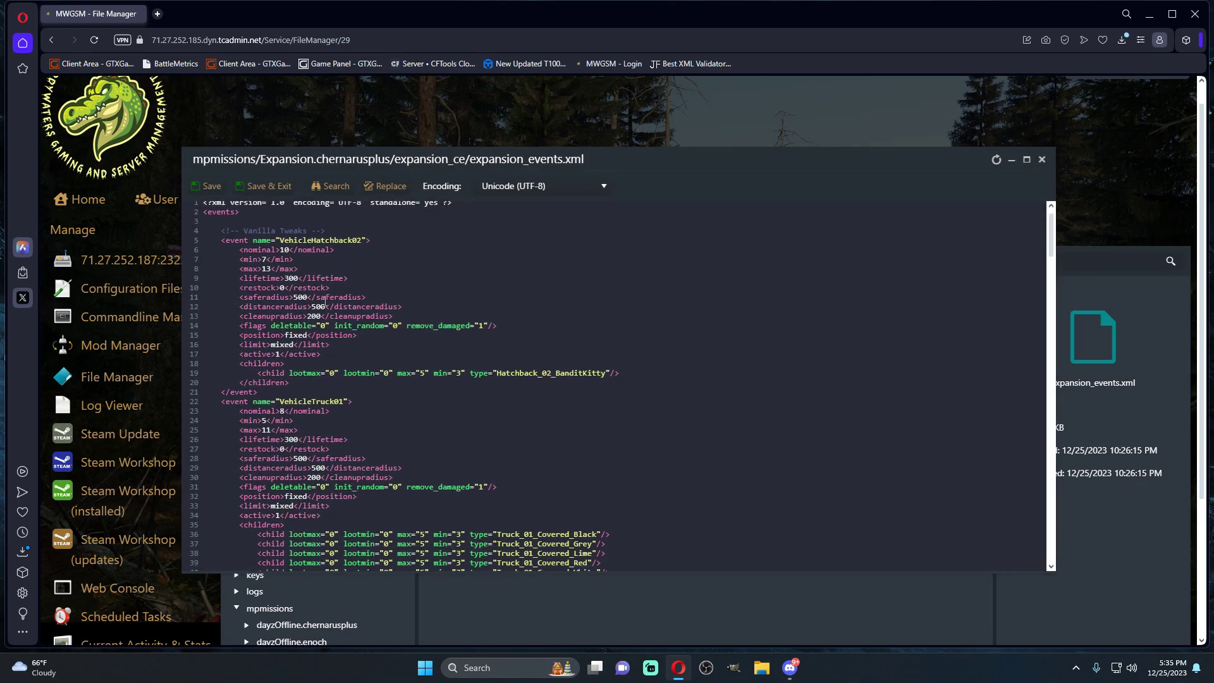
{"action": "scroll", "coordinate": [319, 275], "scroll_direction": "down", "scroll_amount": 9}
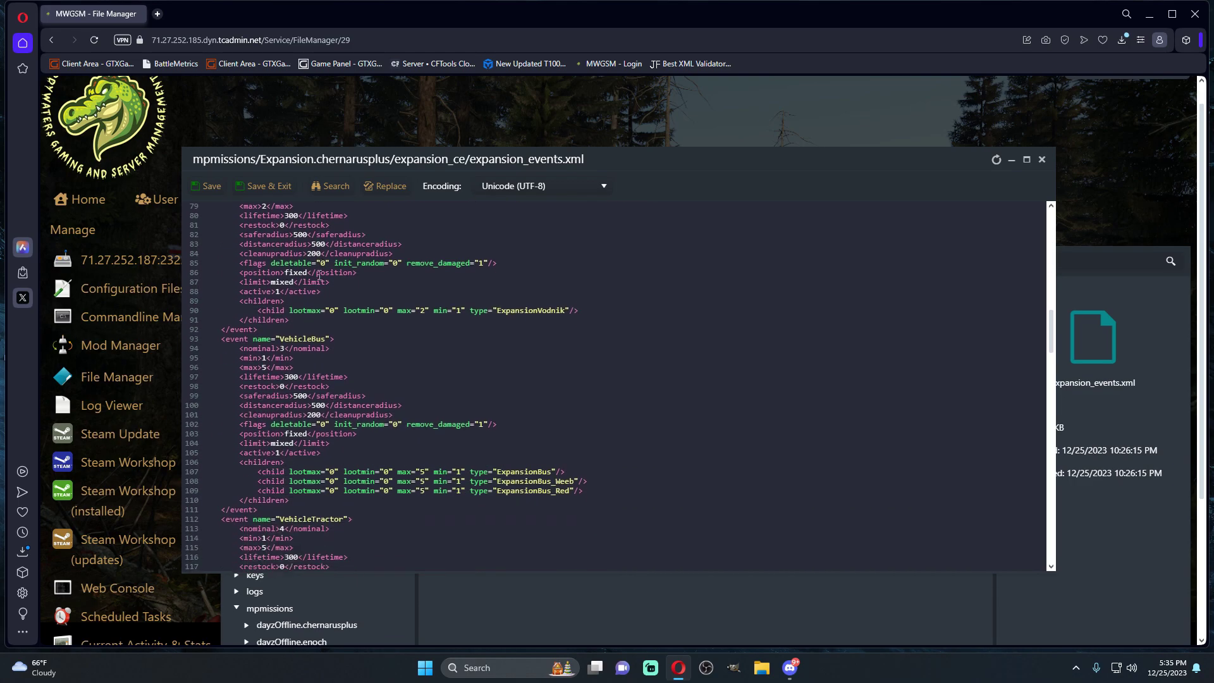
{"action": "scroll", "coordinate": [341, 323], "scroll_direction": "down", "scroll_amount": 4}
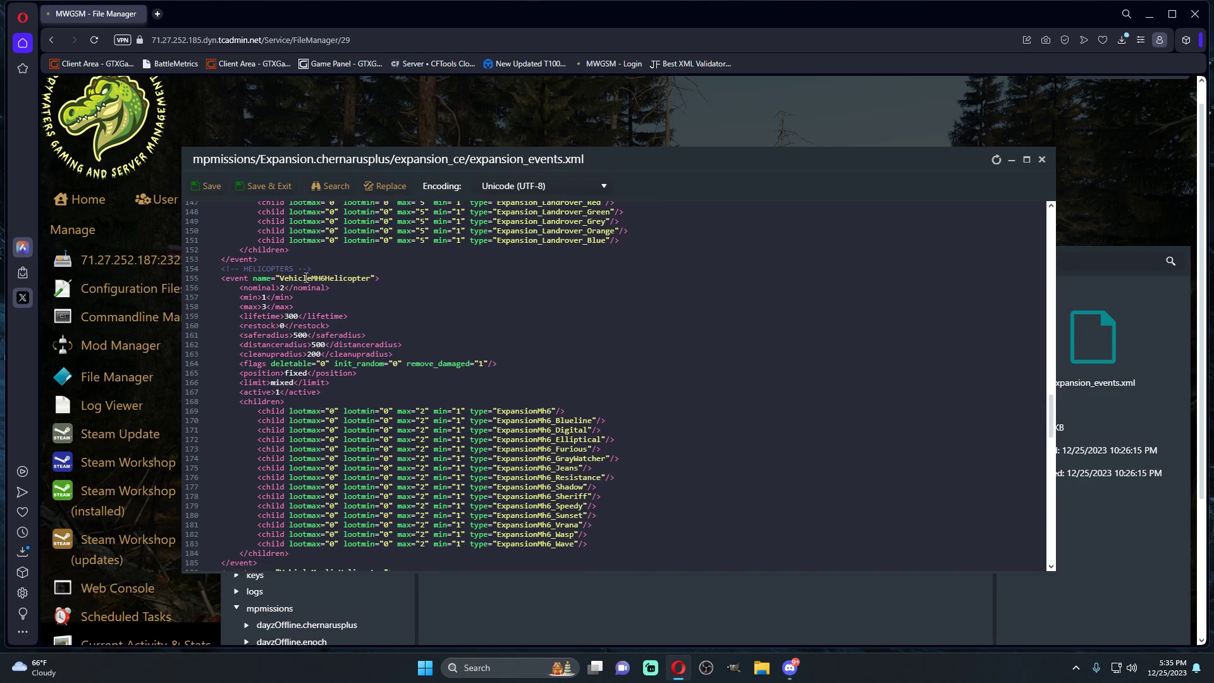
{"action": "left_click", "coordinate": [281, 392]}
{"action": "key", "text": "BackSpace"}
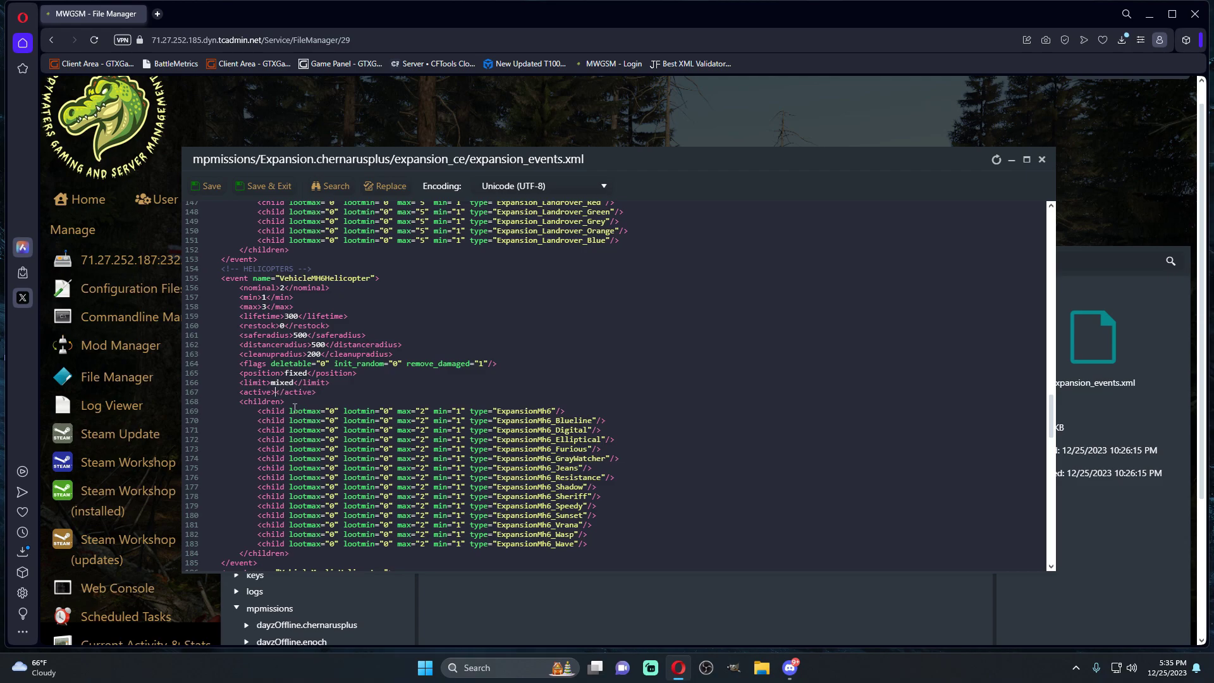
- Set the Merlin event's active value to 0 and review the remaining vehicle events
{"action": "scroll", "coordinate": [295, 408], "scroll_direction": "down", "scroll_amount": 5}
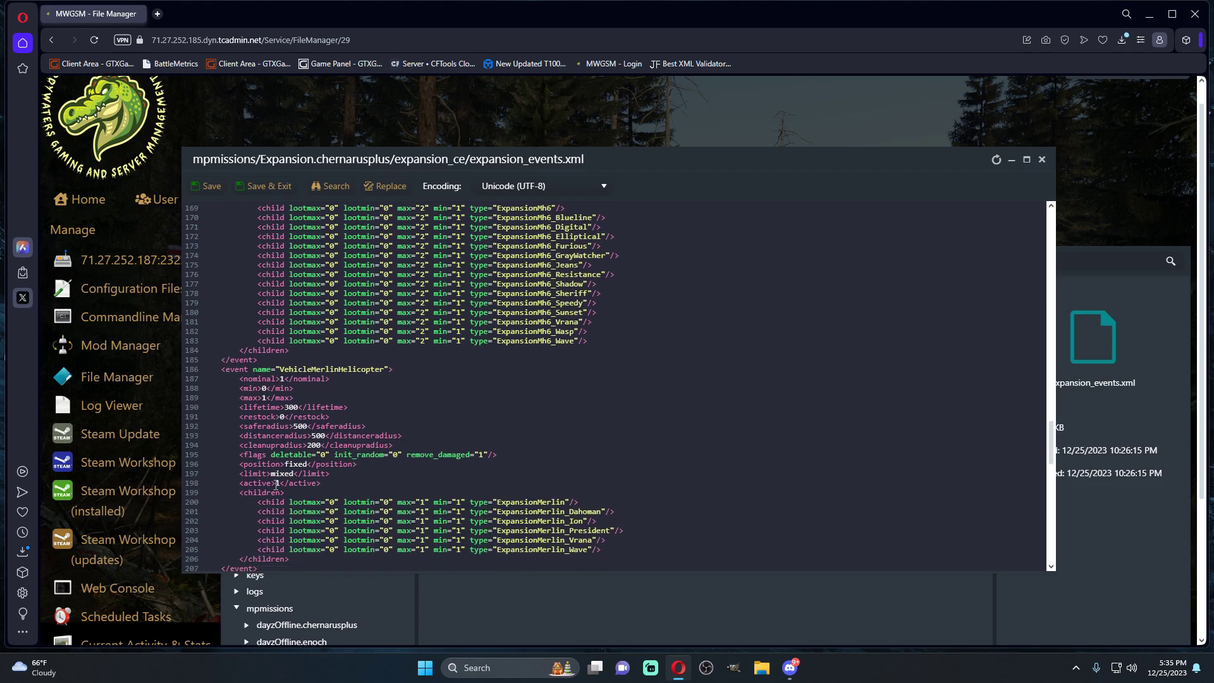
{"action": "left_click", "coordinate": [281, 433]}
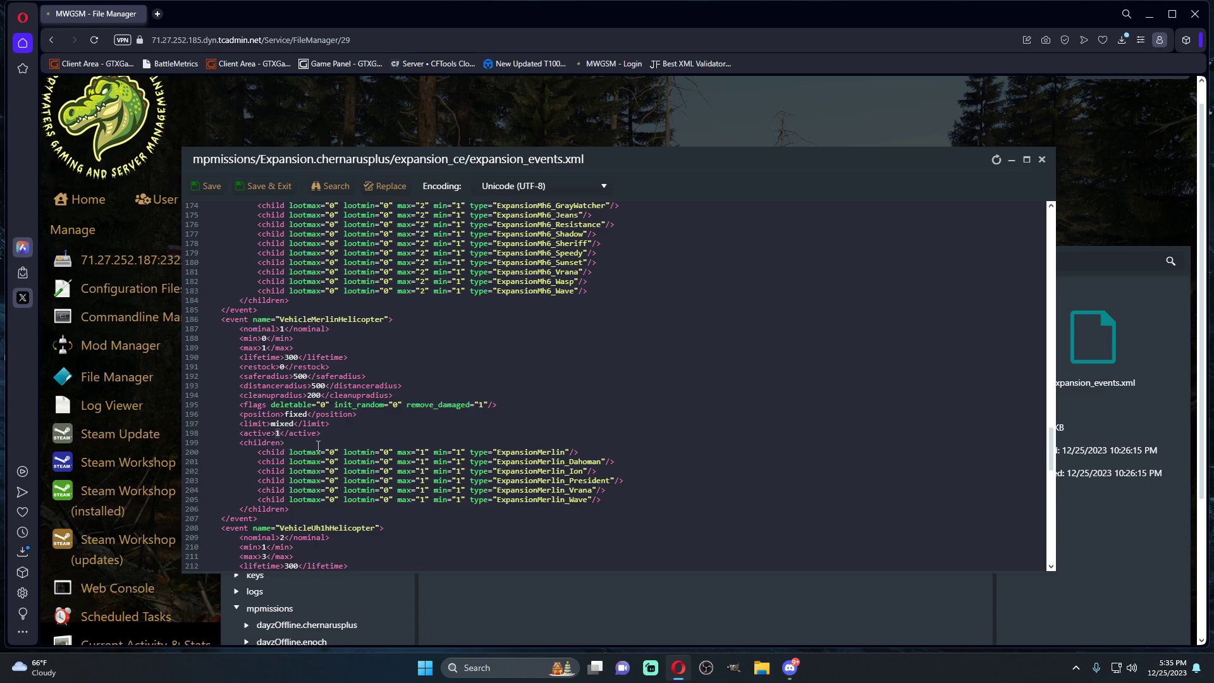
{"action": "key", "text": "BackSpace"}
{"action": "type", "text": "0"}
{"action": "scroll", "coordinate": [320, 443], "scroll_direction": "down", "scroll_amount": 5}
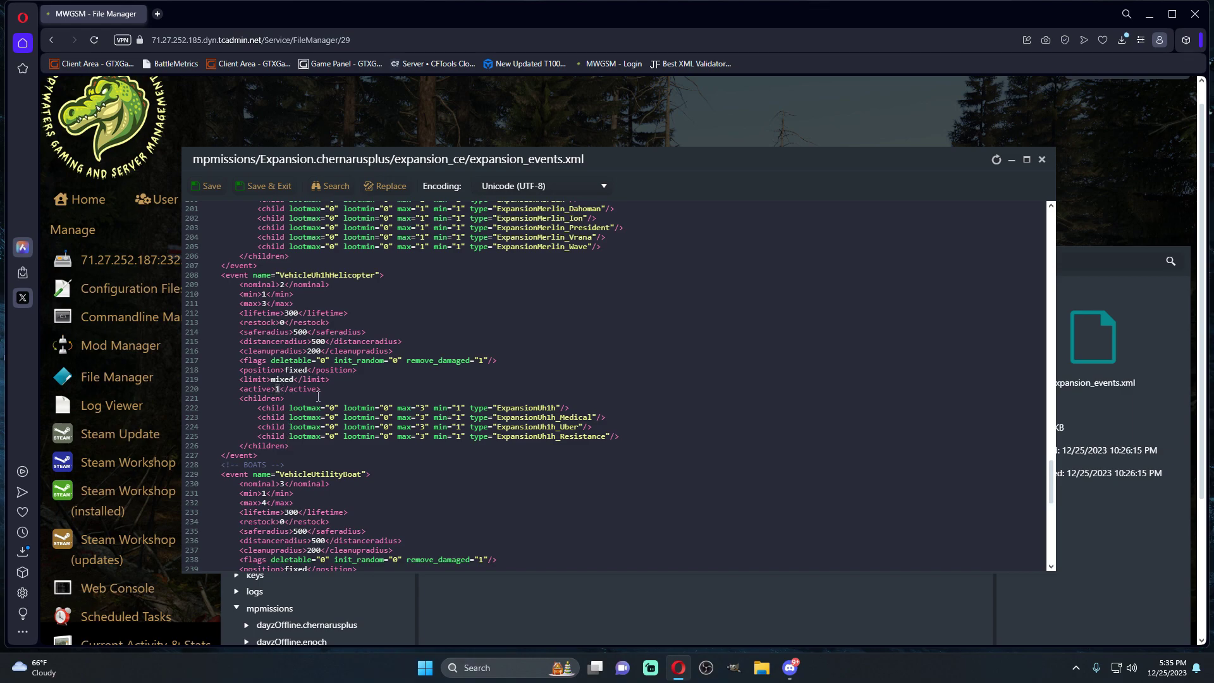
{"action": "scroll", "coordinate": [318, 397], "scroll_direction": "down", "scroll_amount": 5}
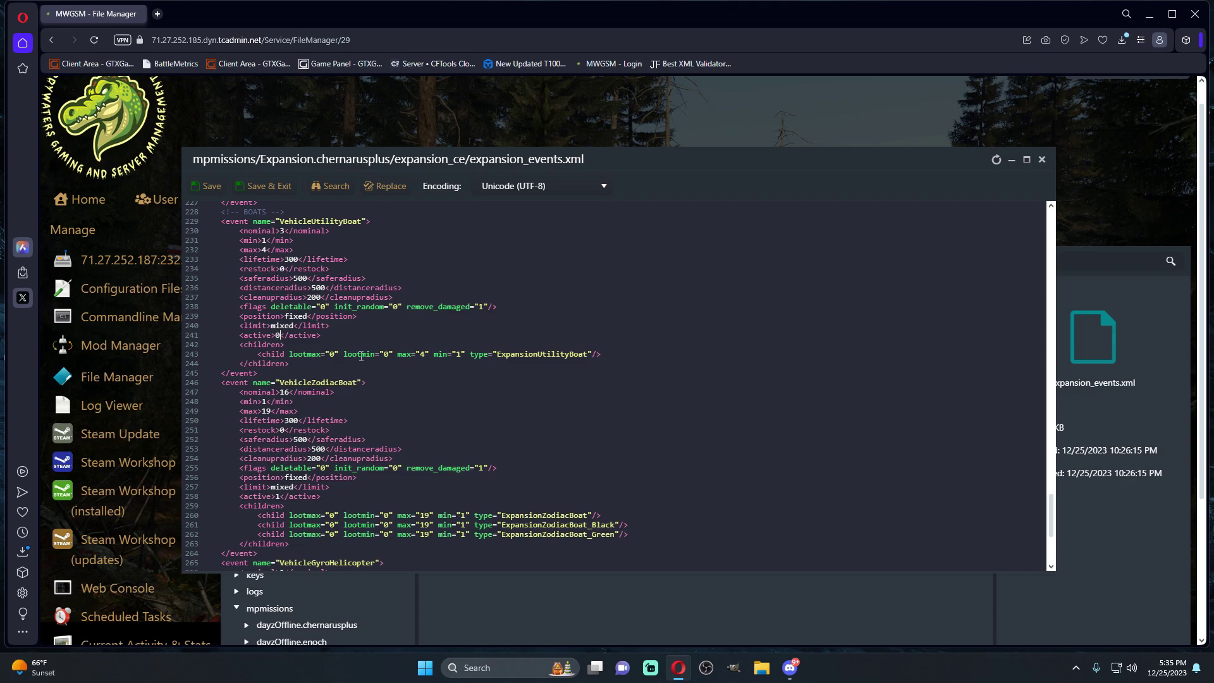
{"action": "scroll", "coordinate": [348, 373], "scroll_direction": "down", "scroll_amount": 4}
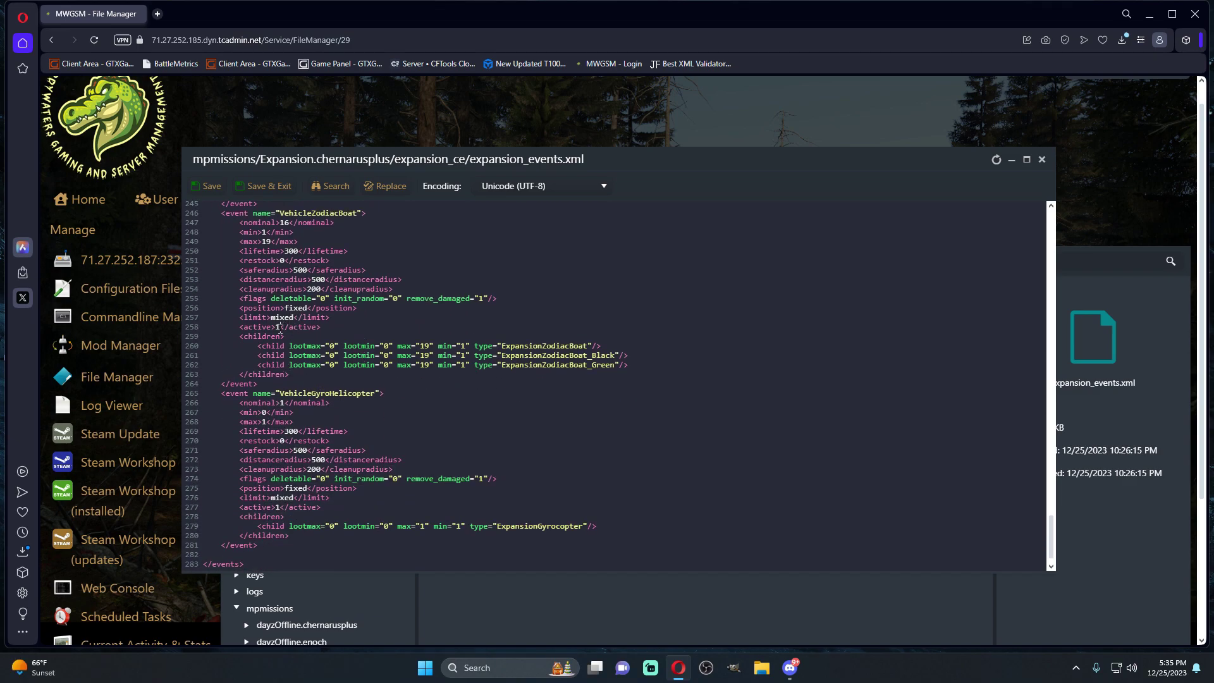
{"action": "scroll", "coordinate": [333, 340], "scroll_direction": "down", "scroll_amount": 2}
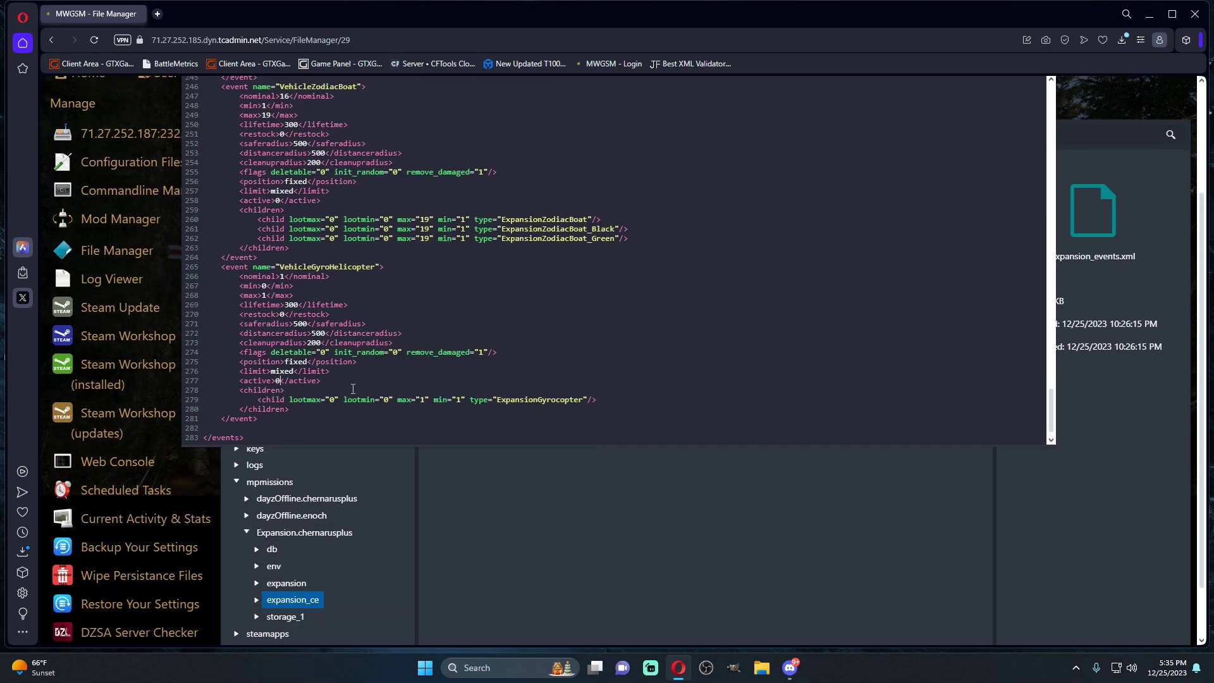
{"action": "scroll", "coordinate": [411, 488], "scroll_direction": "up", "scroll_amount": 3}
{"action": "left_click", "coordinate": [252, 209]}
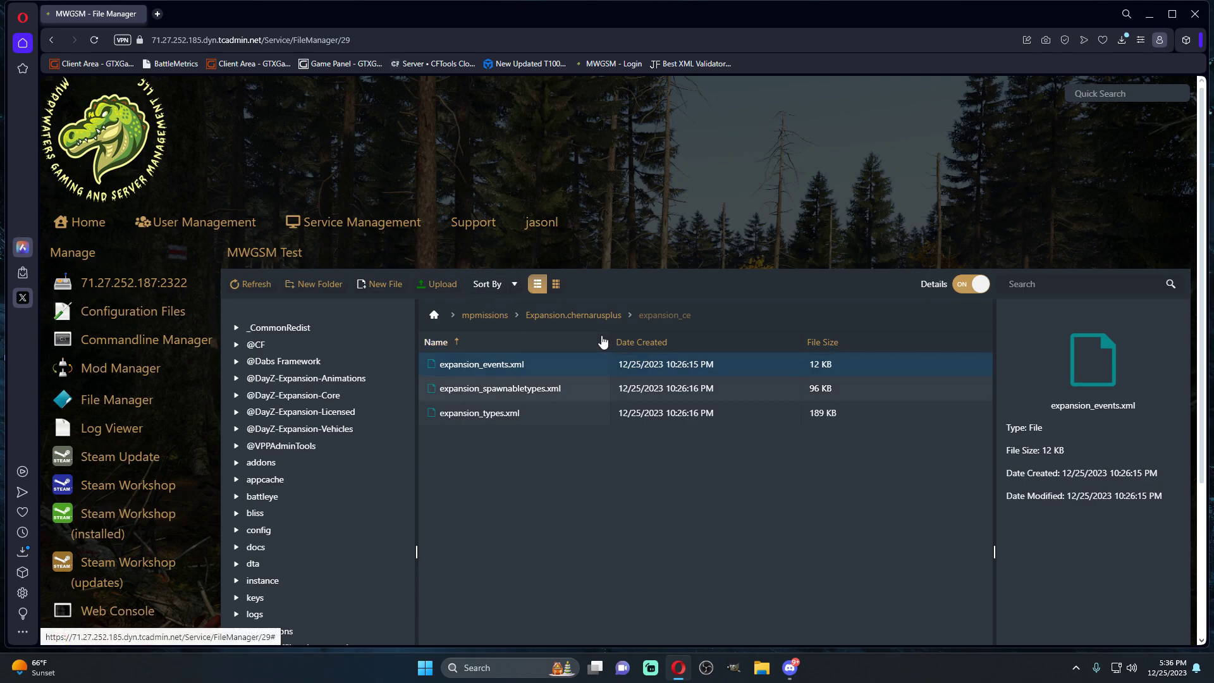
{"action": "scroll", "coordinate": [588, 377], "scroll_direction": "down", "scroll_amount": 1}
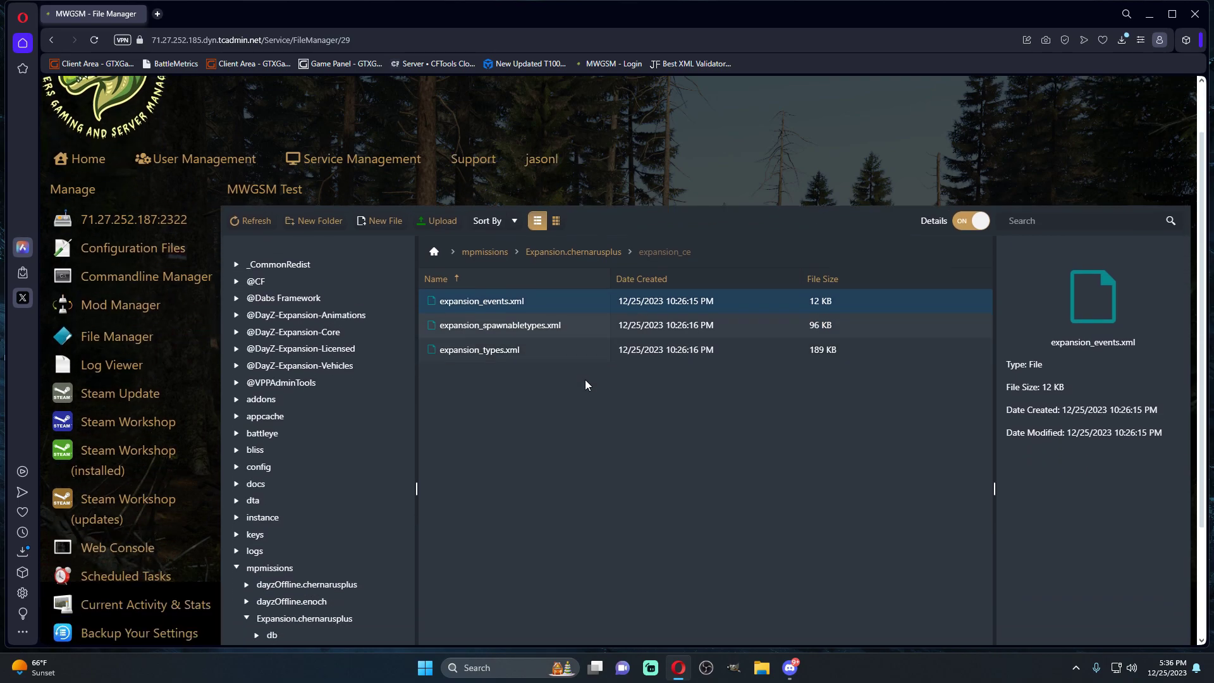
{"action": "scroll", "coordinate": [591, 370], "scroll_direction": "up", "scroll_amount": 1}
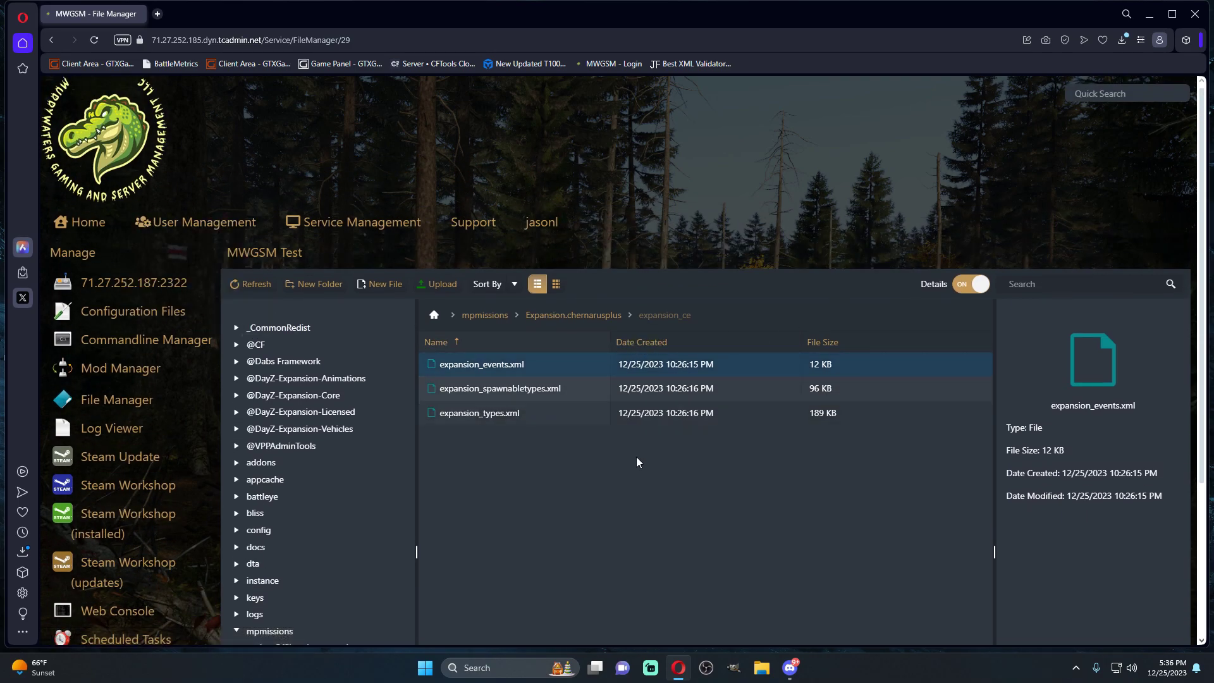